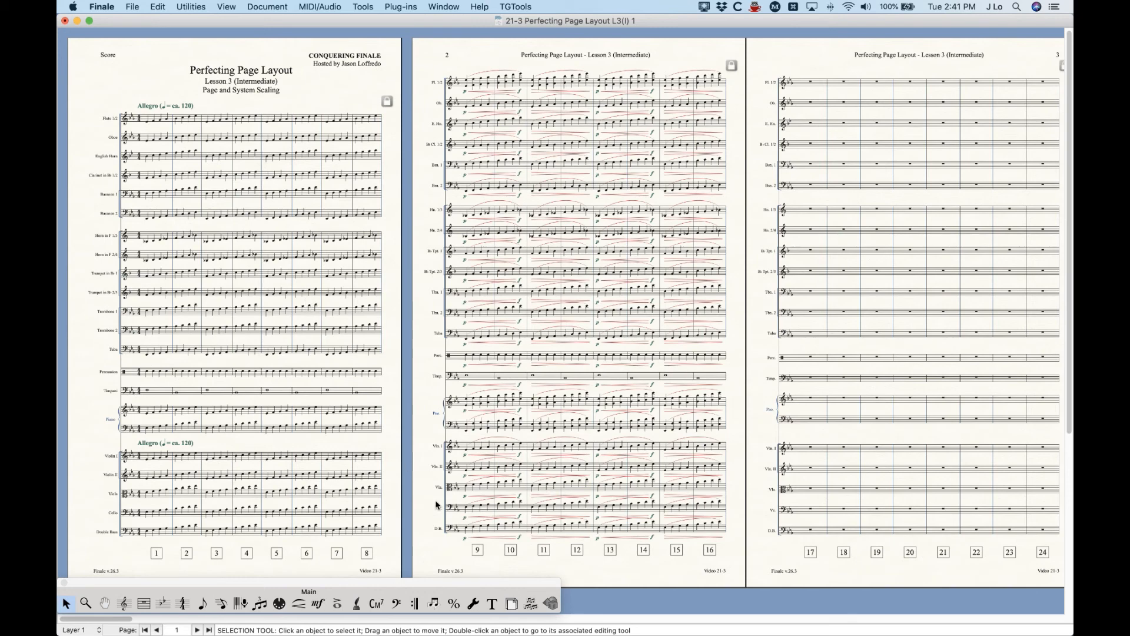
Activate the Page Layout Tool and open the page format settings for the score
click(512, 603)
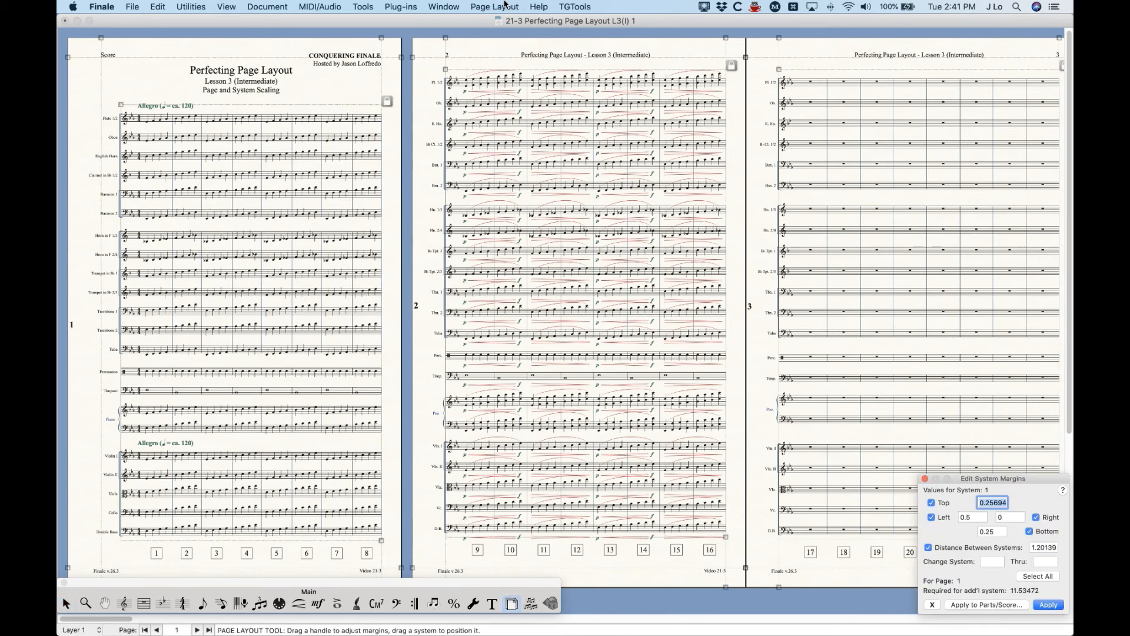
click(505, 5)
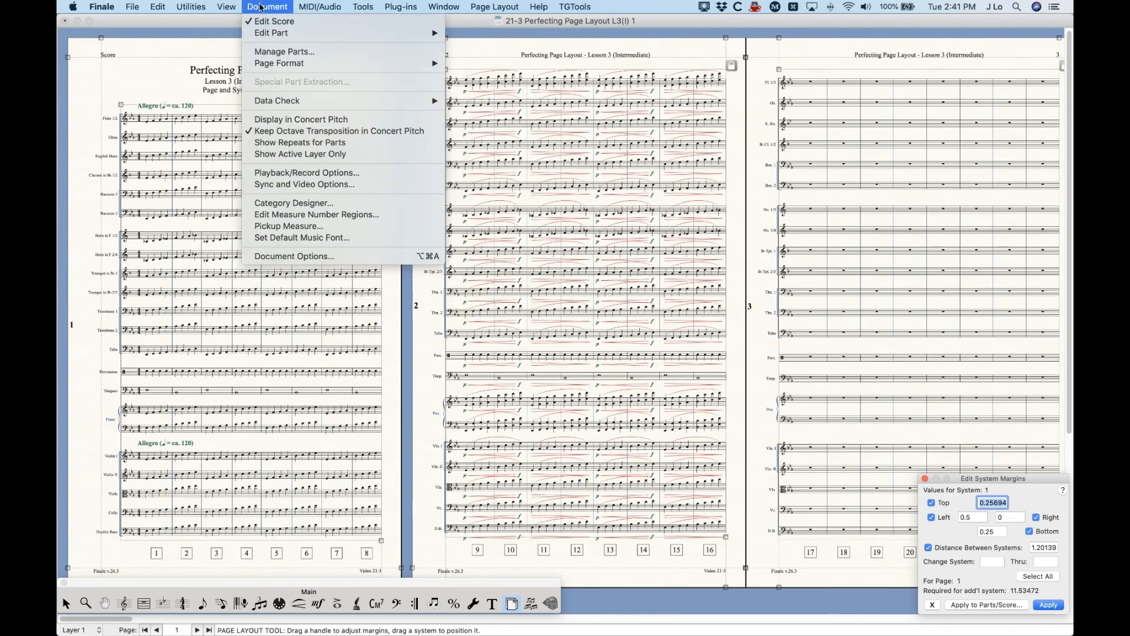
mouse_move(267, 68)
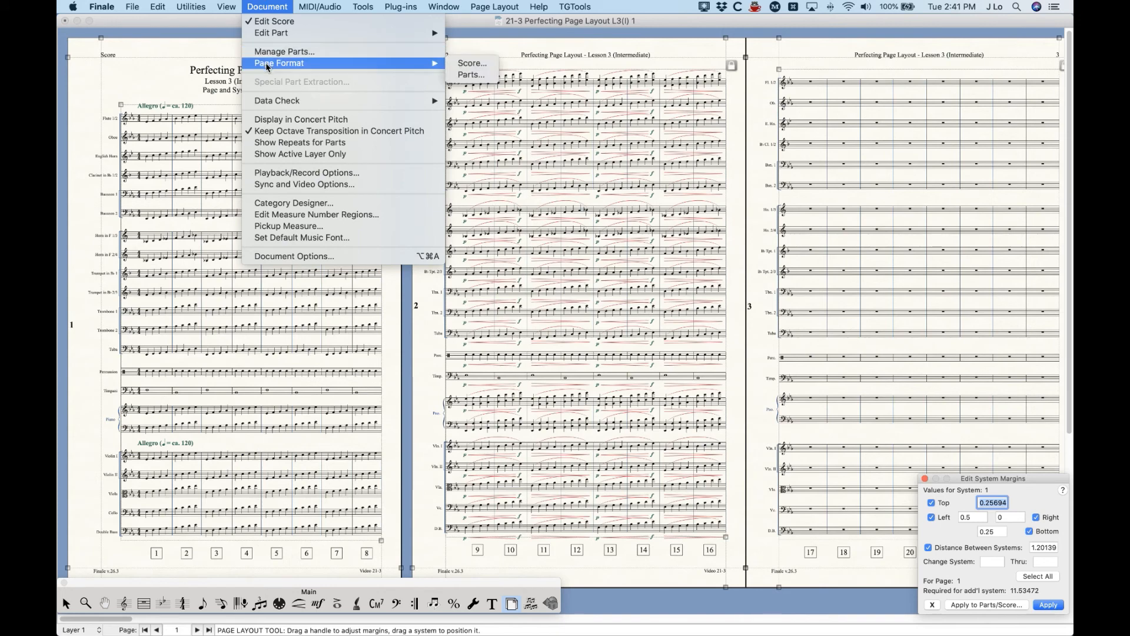
click(474, 63)
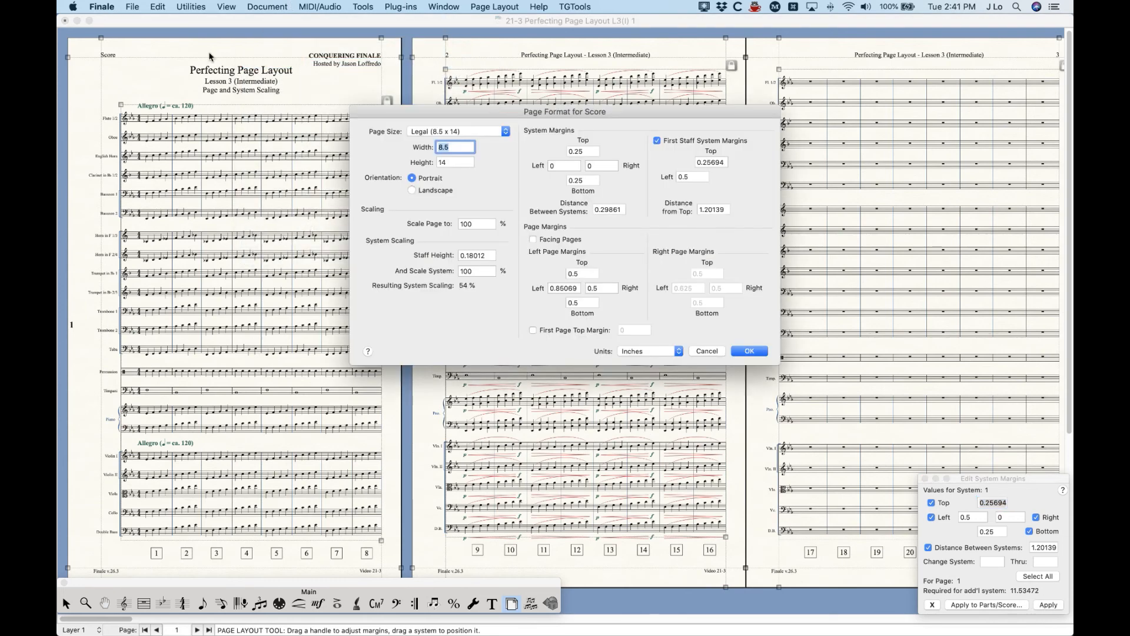
drag(480, 113, 479, 121)
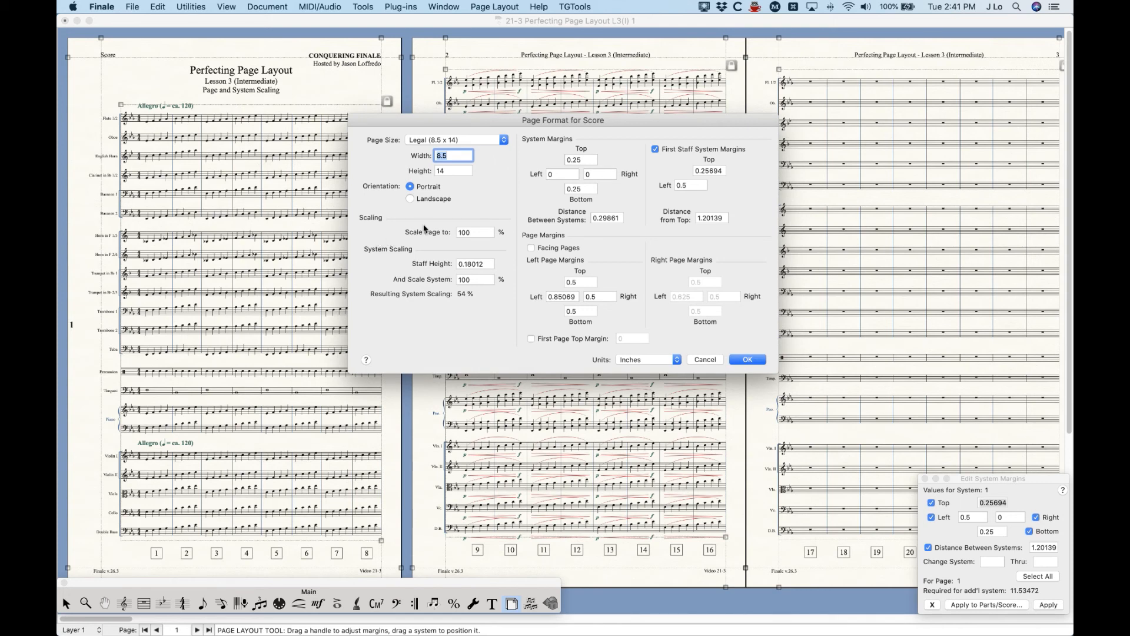
drag(461, 123, 457, 111)
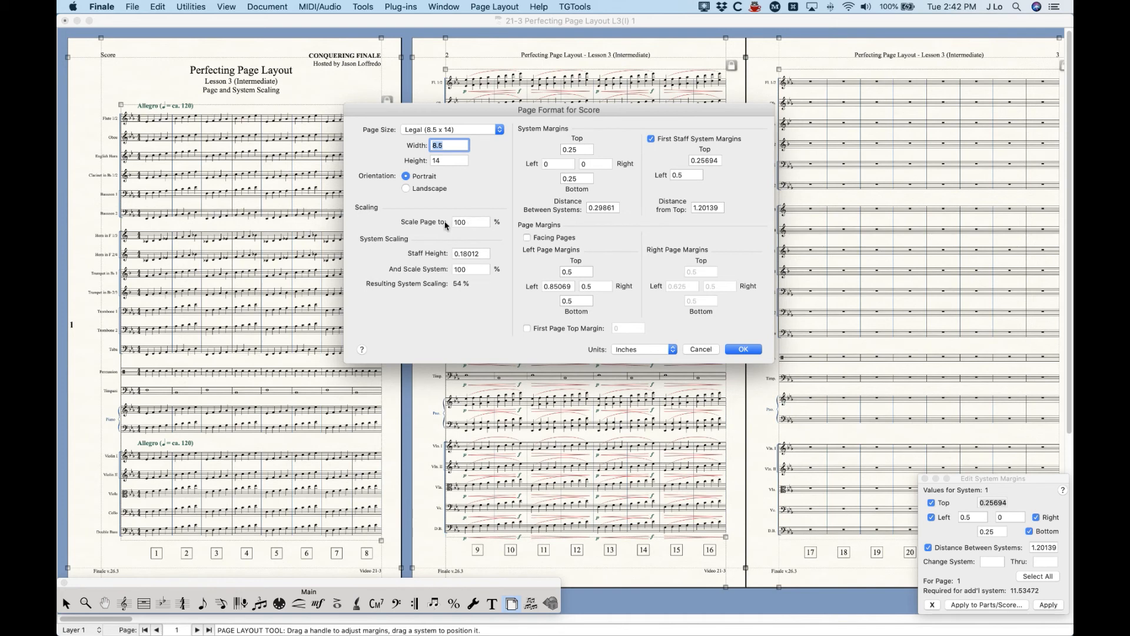
Examine the page scale, staff height and system scale settings in the score's page format
click(473, 222)
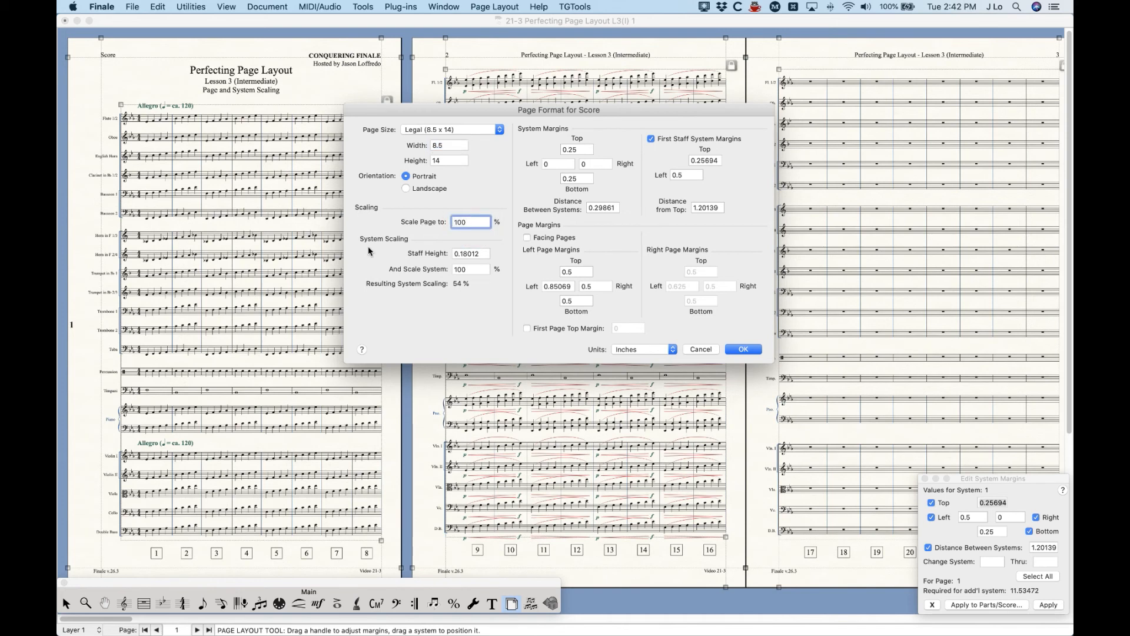
click(469, 269)
click(481, 251)
click(475, 223)
click(482, 253)
click(480, 271)
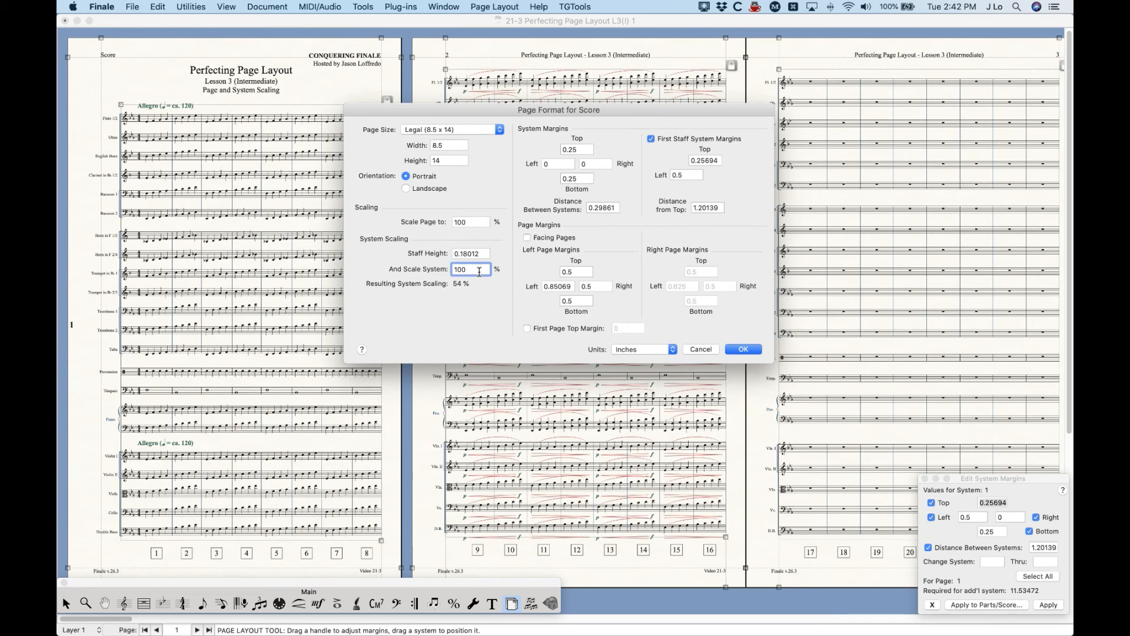
click(473, 222)
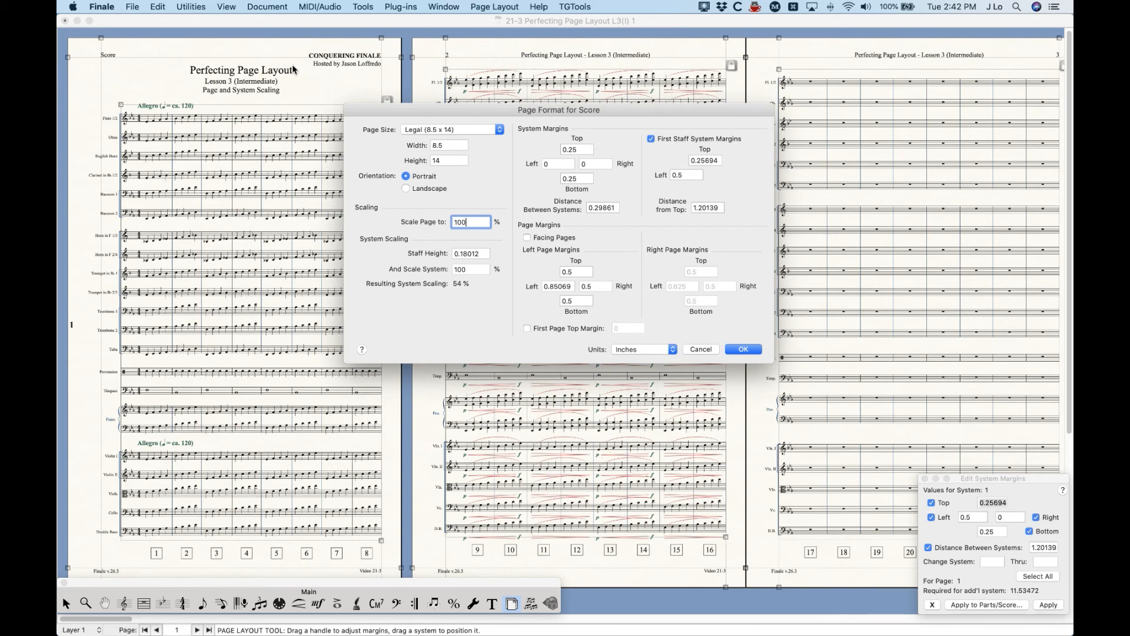
Set the score's page scale to 75% and accept the page format
double_click(451, 221)
text(75)
drag(476, 222, 418, 223)
text(100)
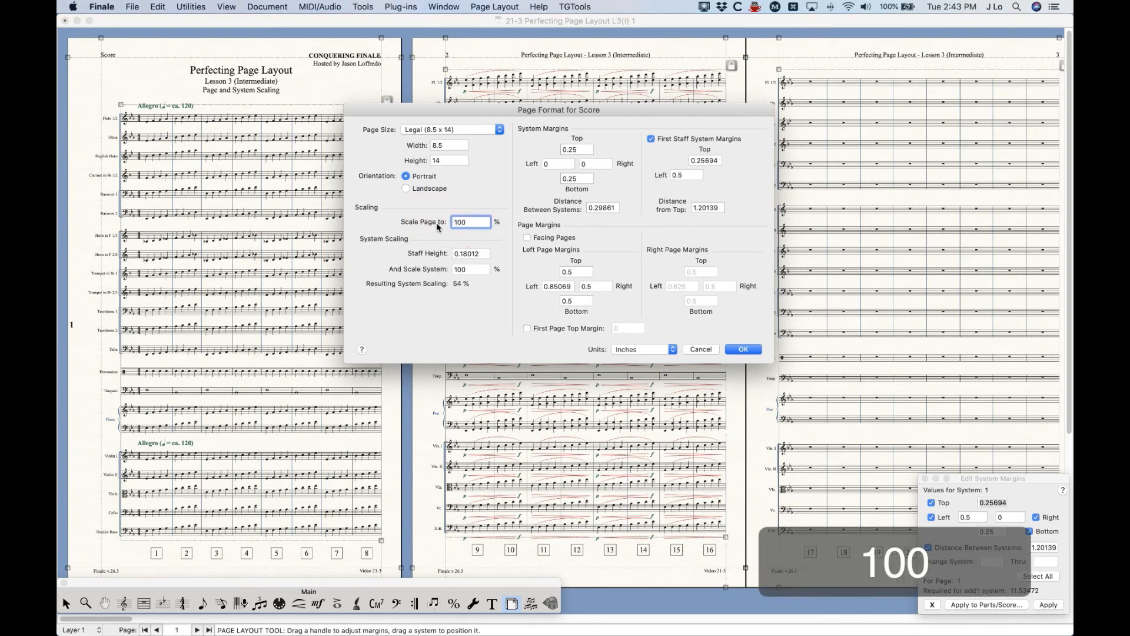
drag(475, 223, 400, 216)
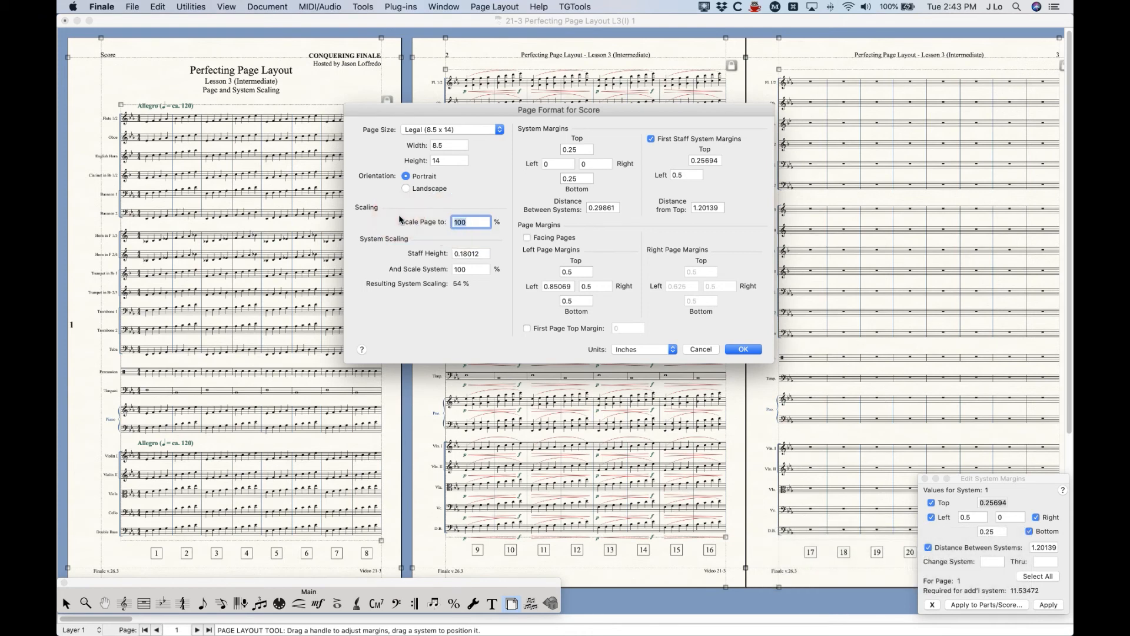
text(75)
click(744, 349)
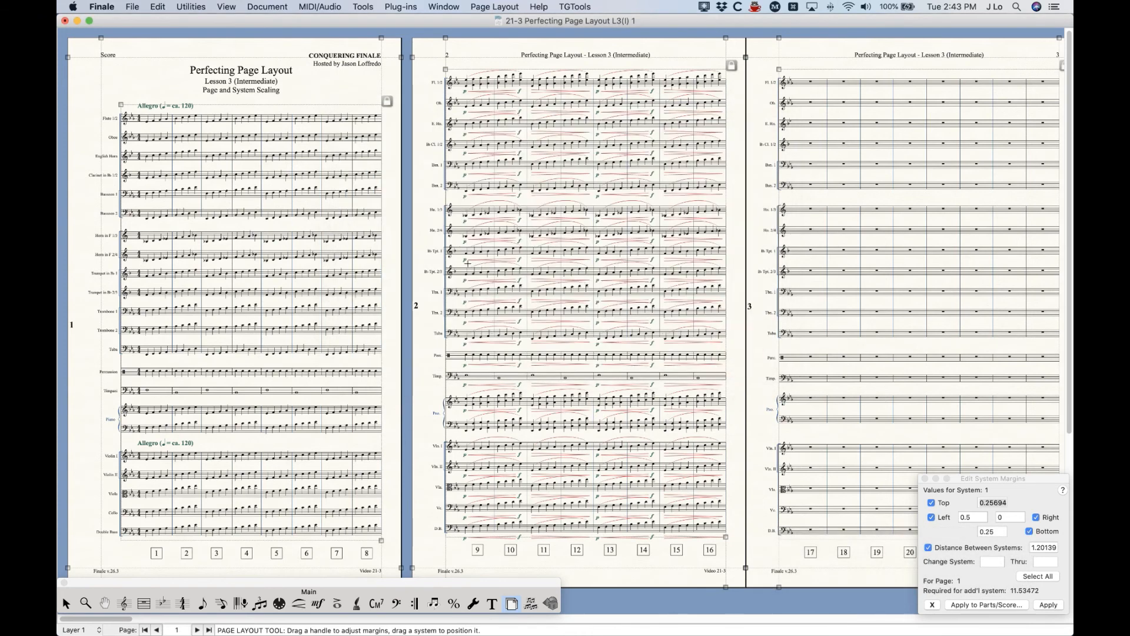
Redefine all pages of the current score with the 75% page scale, and undo the redefinition
click(505, 6)
mouse_move(550, 100)
click(683, 109)
key(Return)
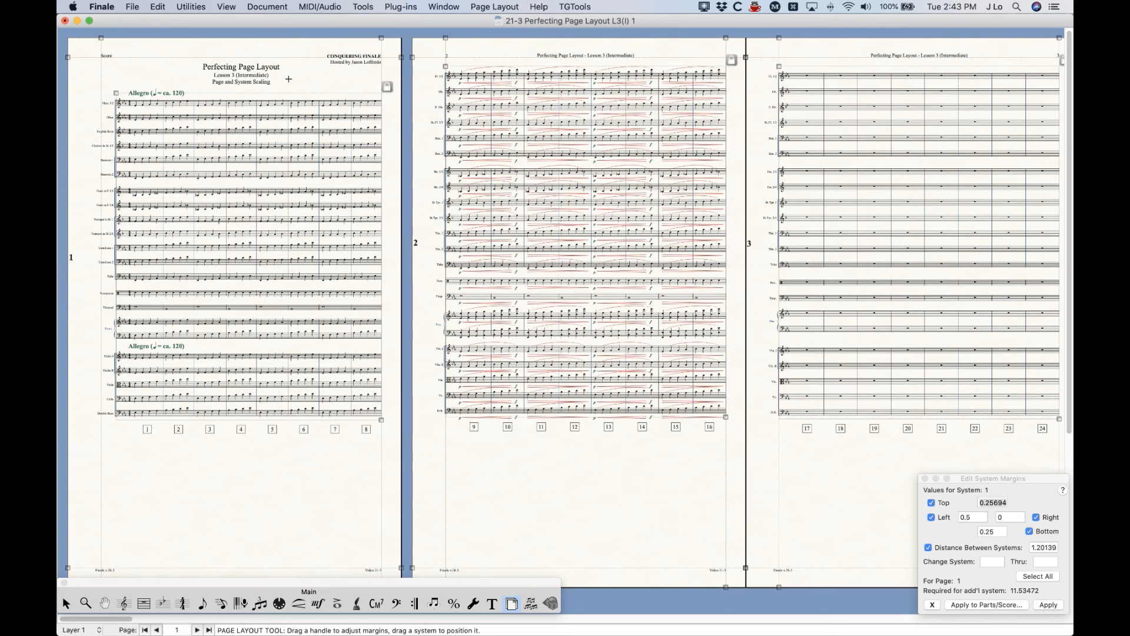
click(299, 78)
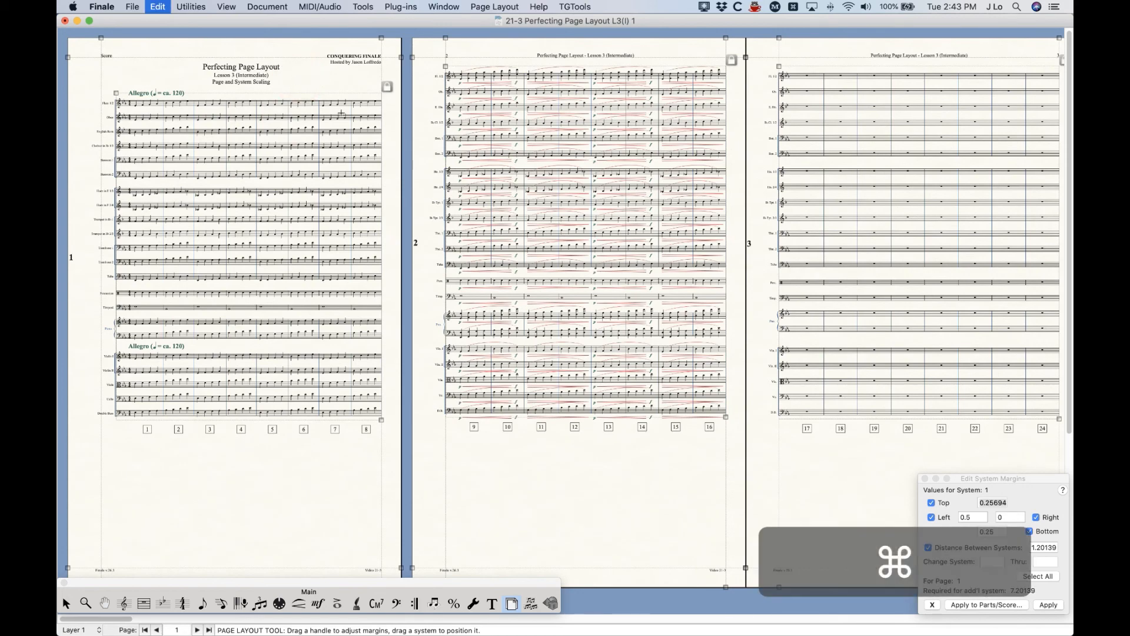
key(super+z)
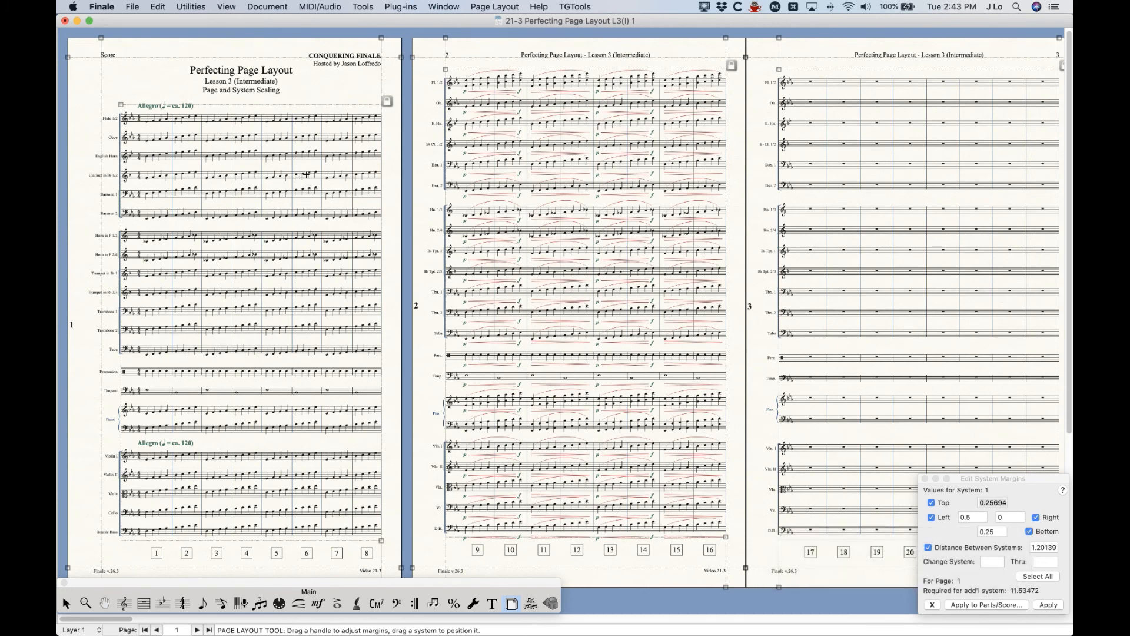
Reopen the score's page format and set the page scale to 100%
click(267, 7)
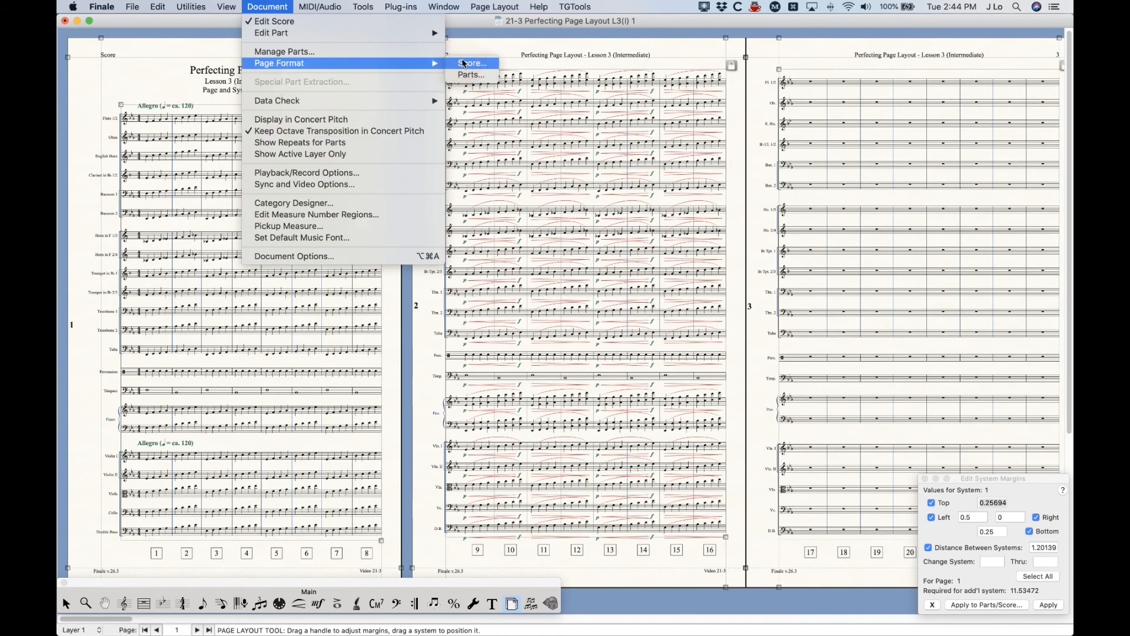
click(462, 63)
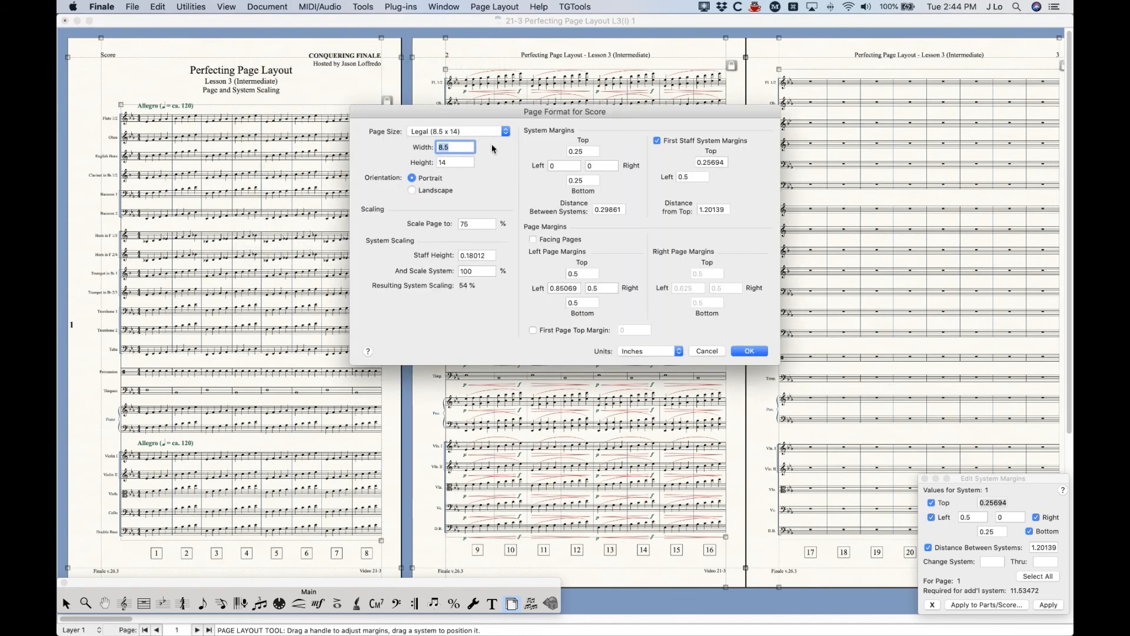
double_click(473, 223)
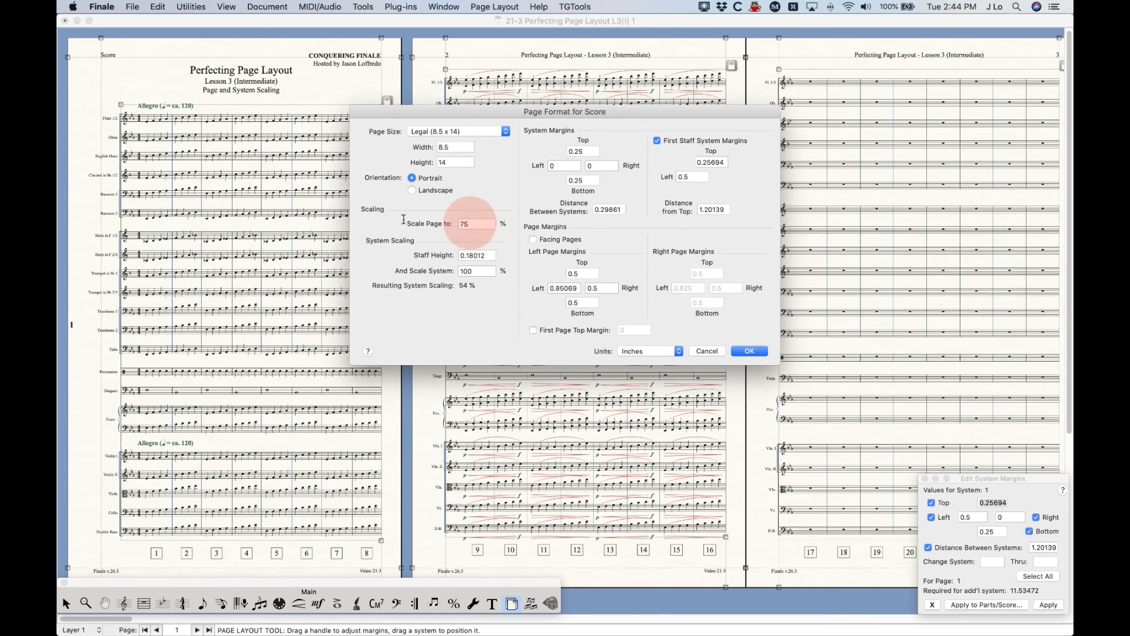
text(100)
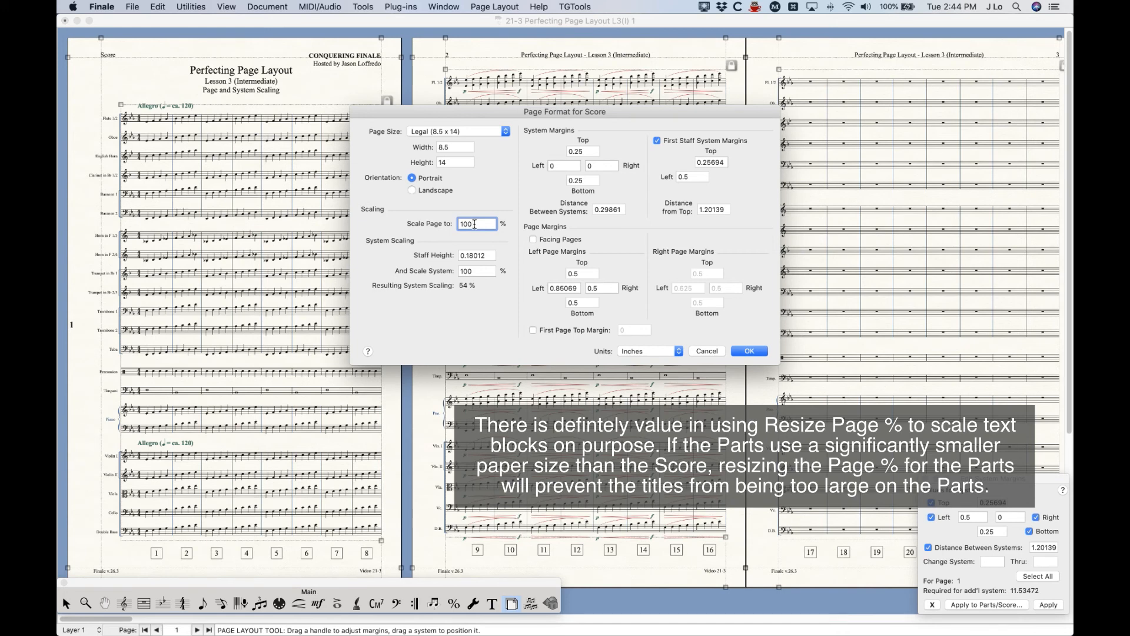
Examine how the staff height and system scale settings relate to the resulting system scaling, including the measurement units
click(484, 224)
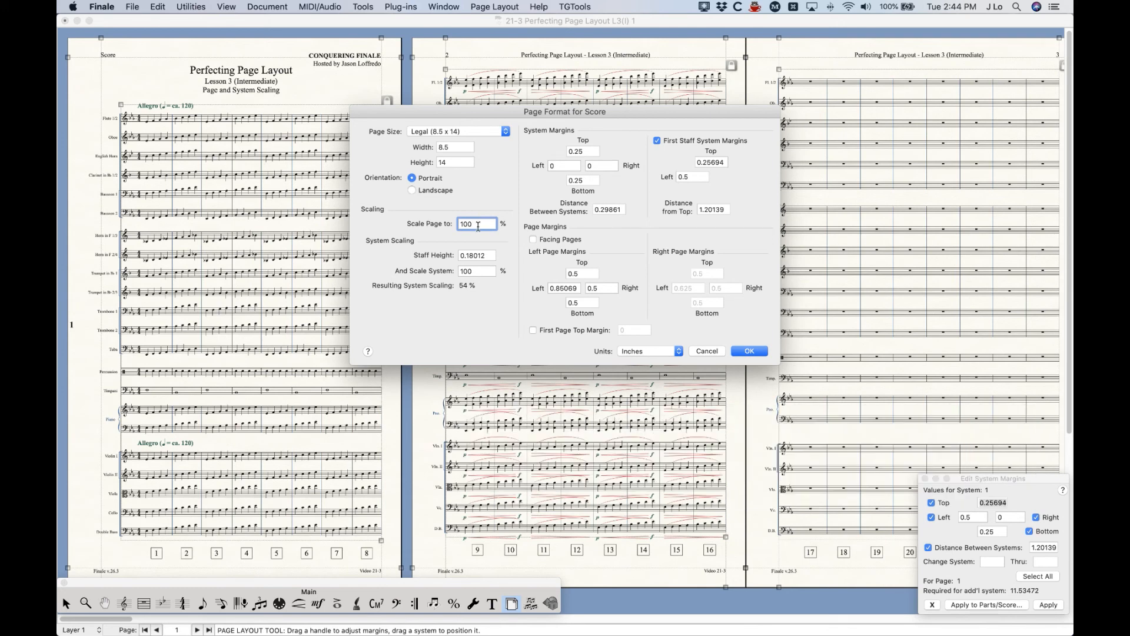
click(491, 256)
drag(386, 111, 464, 128)
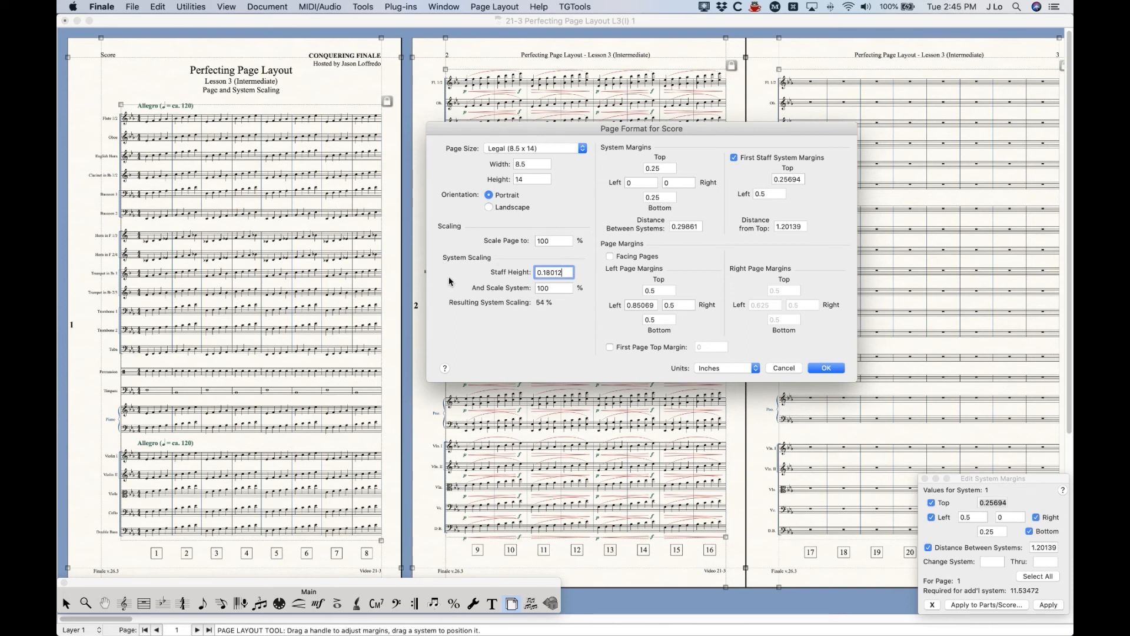
click(560, 287)
click(569, 272)
click(552, 287)
click(565, 243)
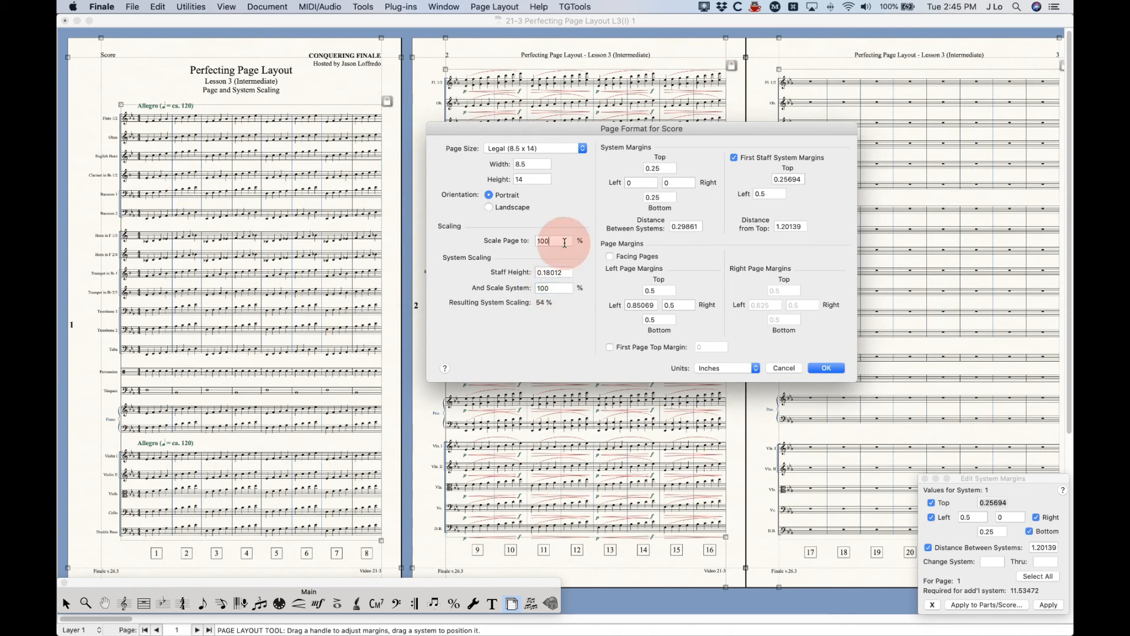
click(567, 272)
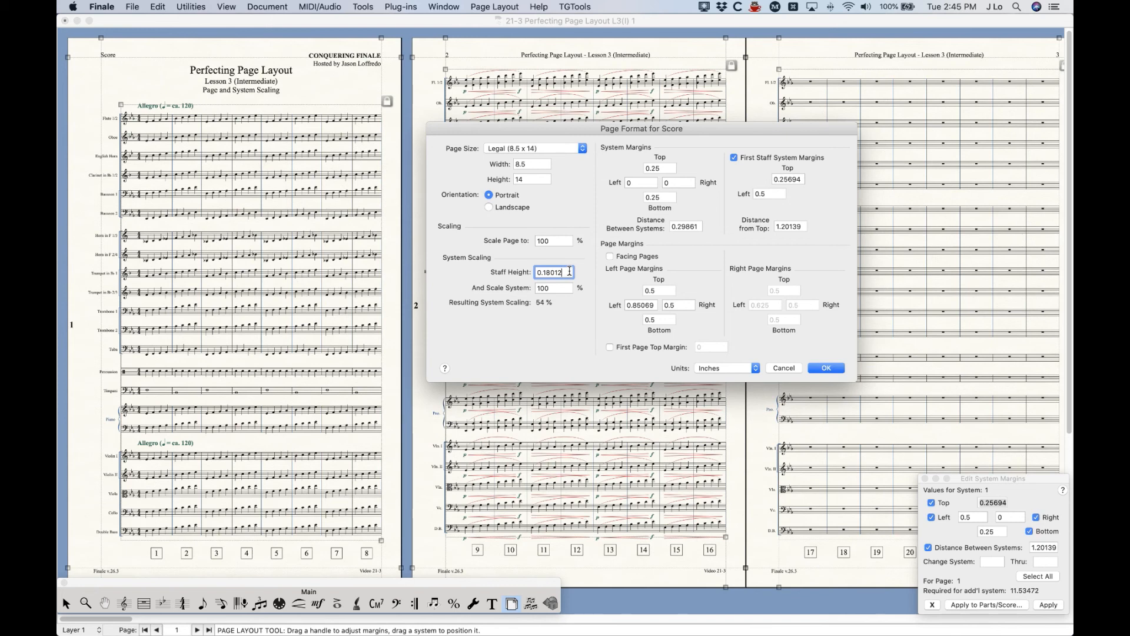
click(723, 369)
click(589, 354)
click(556, 287)
click(564, 273)
click(561, 289)
click(565, 274)
click(563, 288)
click(565, 272)
Set the staff height to 0.15 inches and accept the page format
click(549, 273)
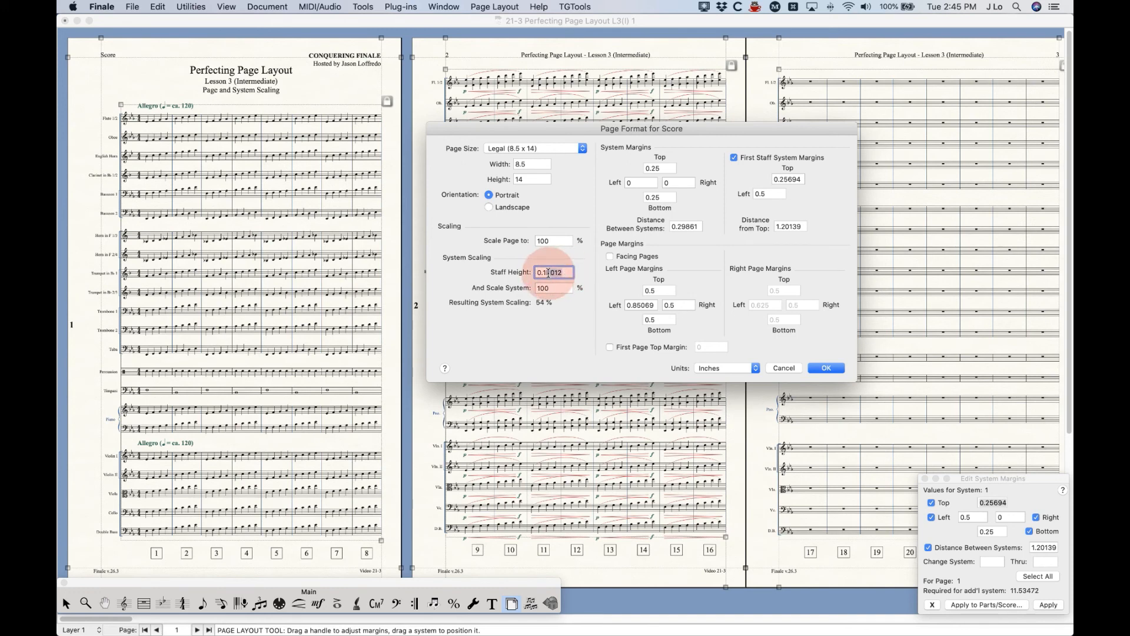
drag(548, 272, 569, 302)
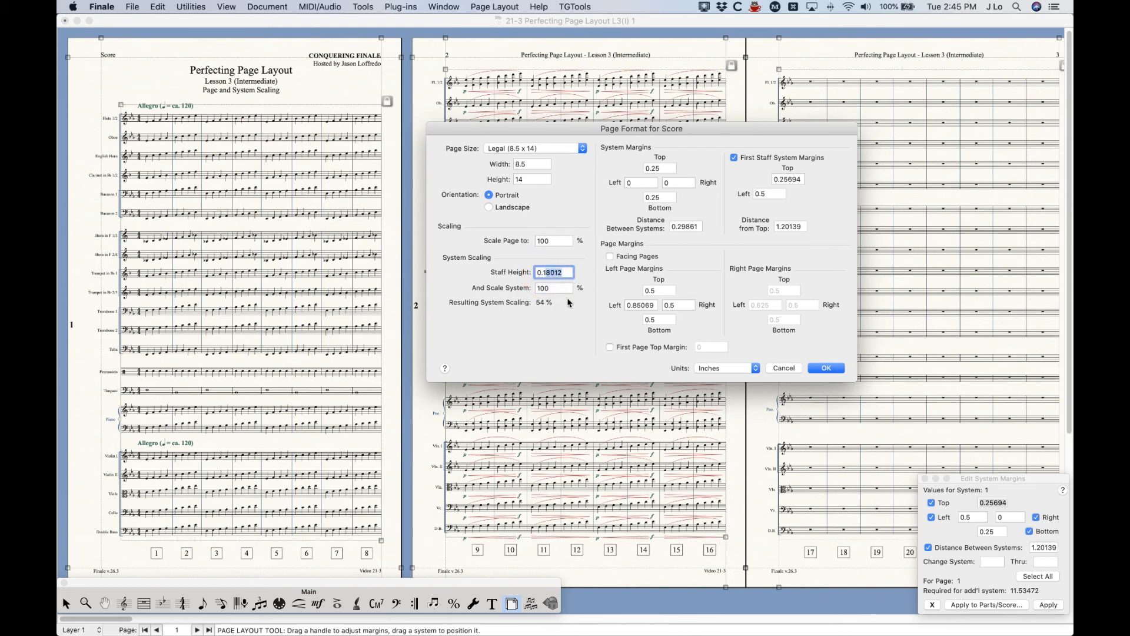
text(15)
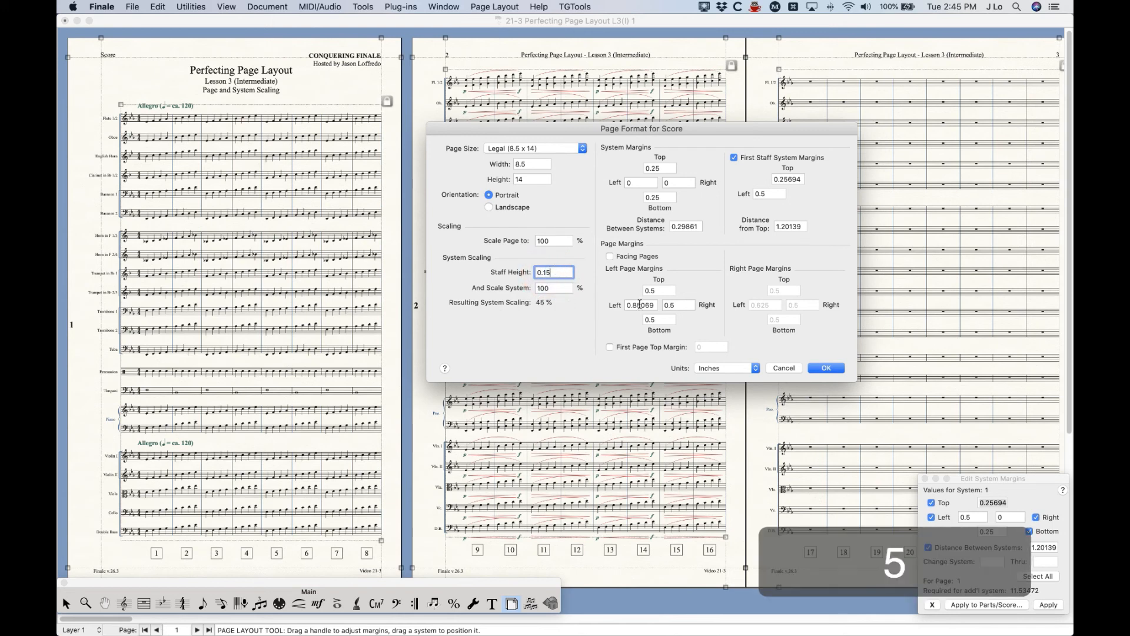
click(829, 368)
Redefine all pages of the current score with the 0.15-inch staff height, and undo the redefinition
click(484, 6)
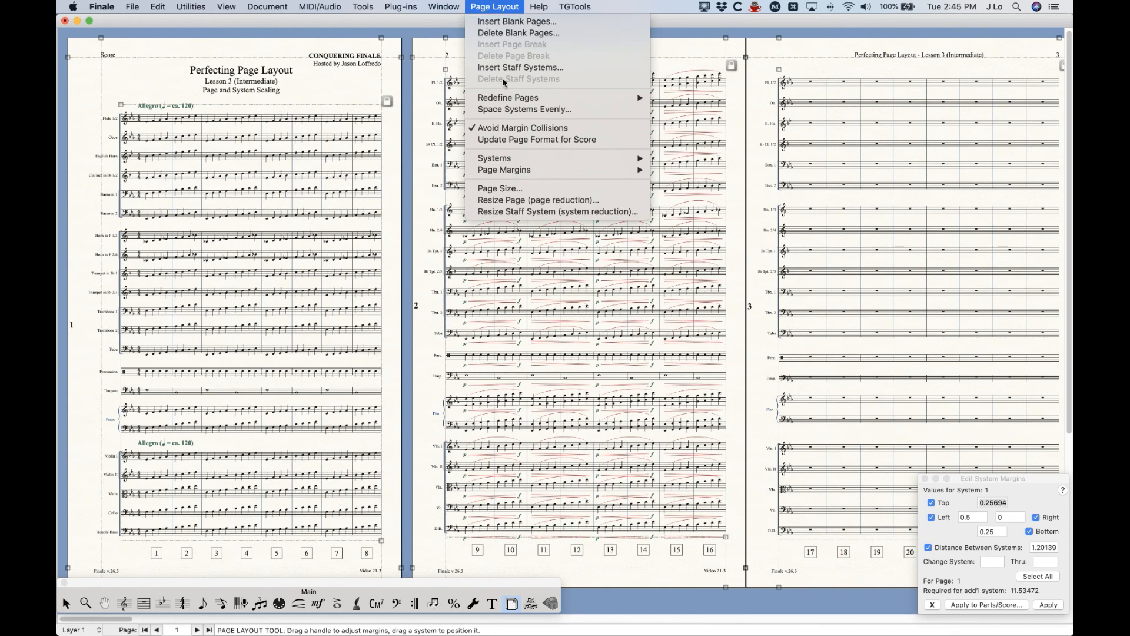
mouse_move(589, 99)
click(682, 109)
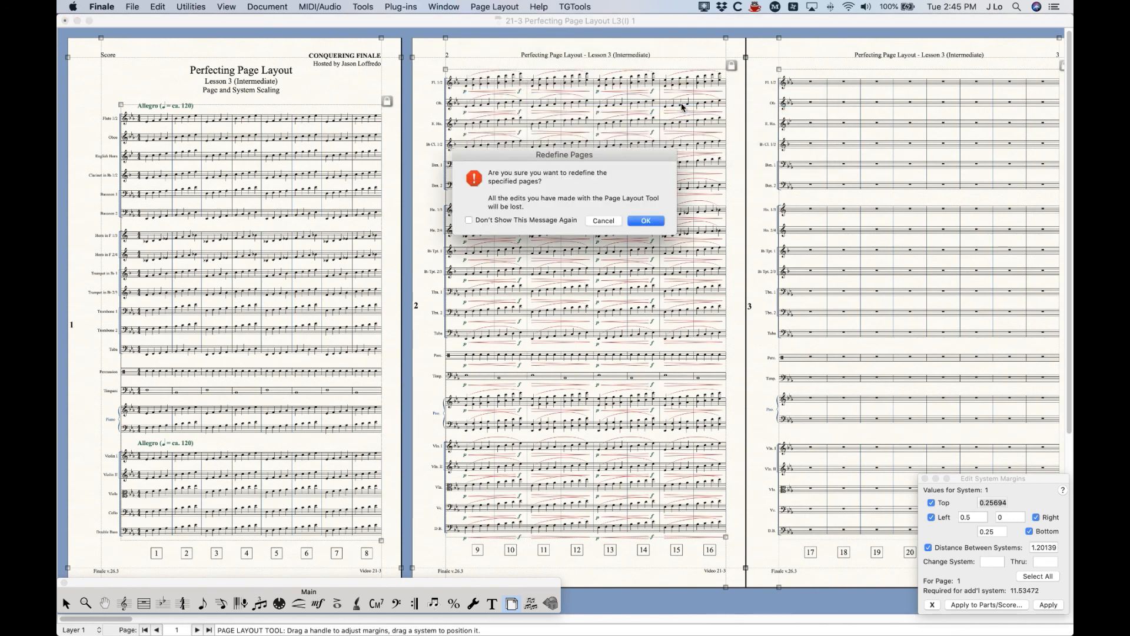
key(Return)
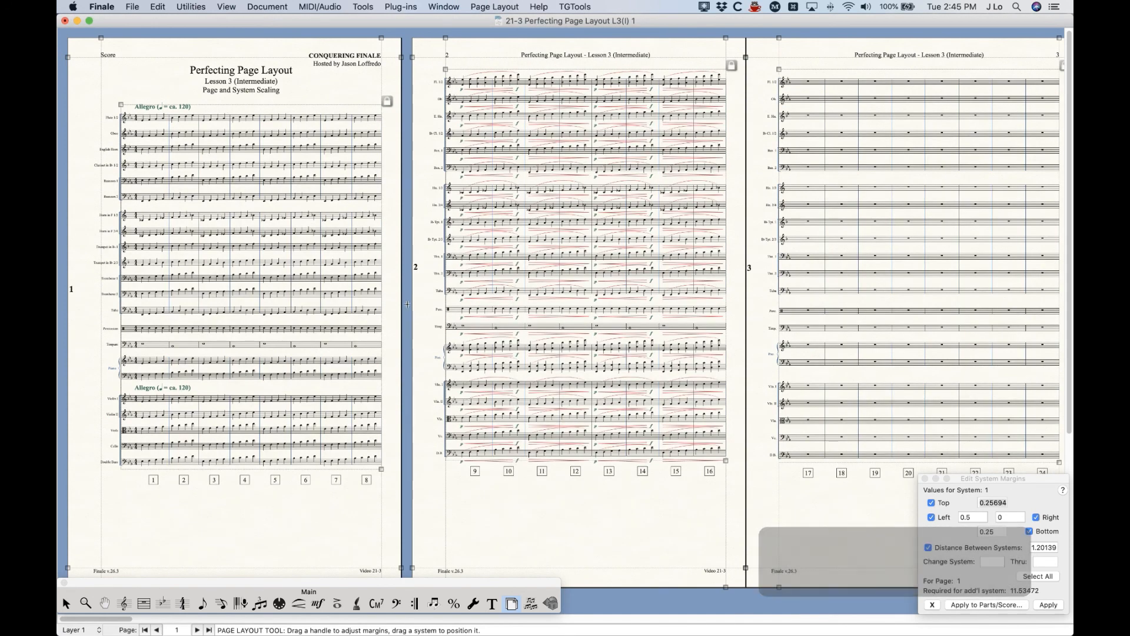
key(super+z)
In the score's page format, set the staff height to 0.18 inches and the system scale to 75%
click(268, 6)
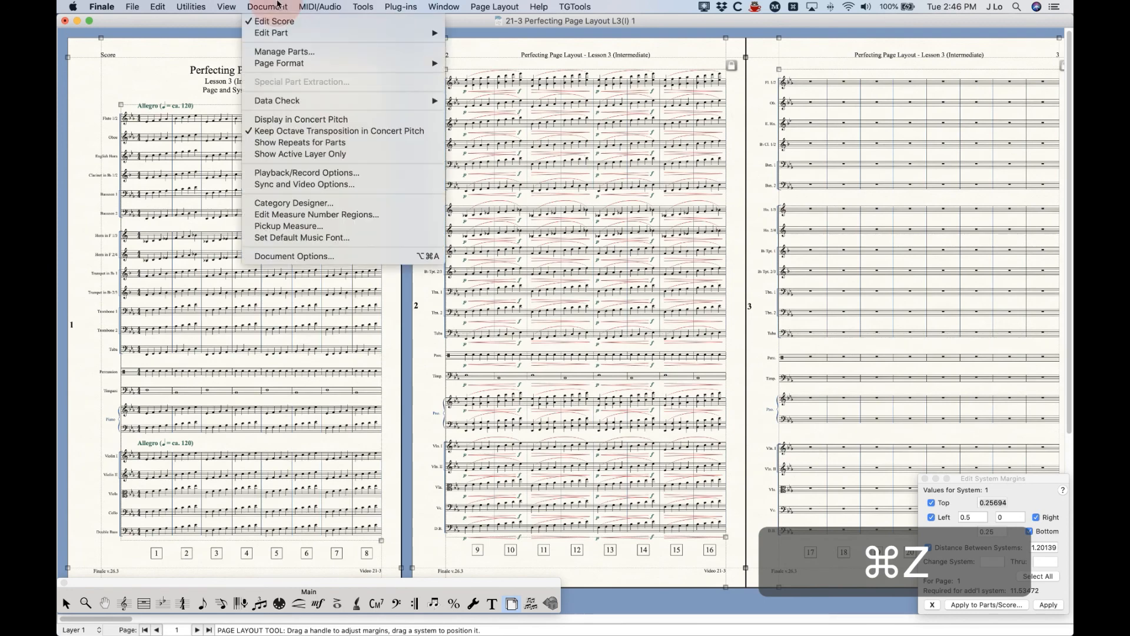
mouse_move(412, 63)
click(459, 63)
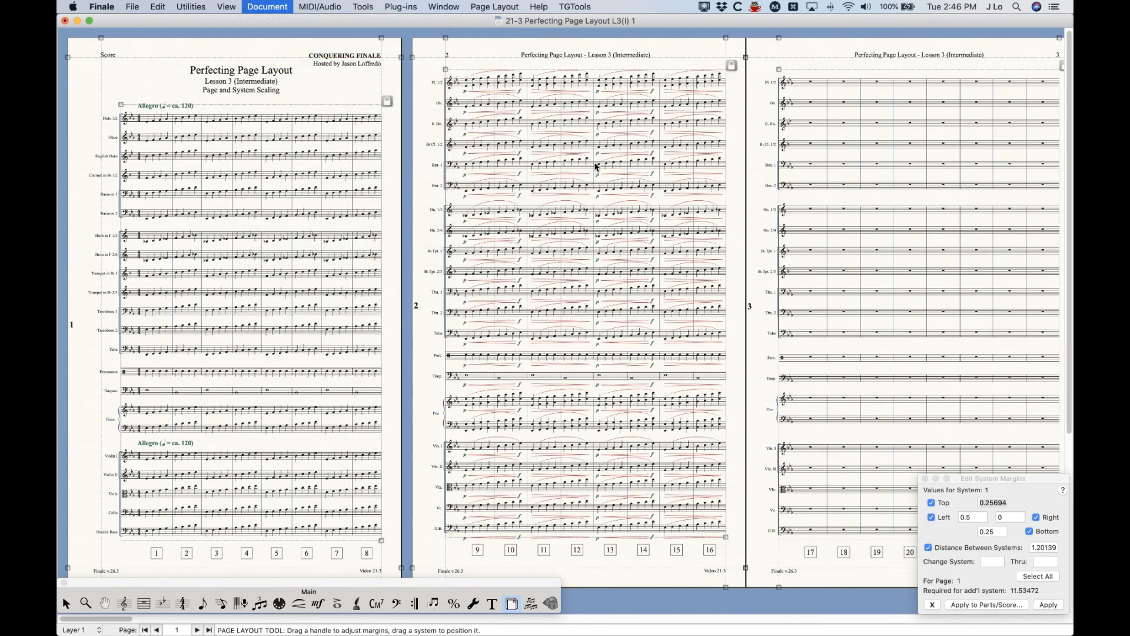
drag(489, 255, 466, 255)
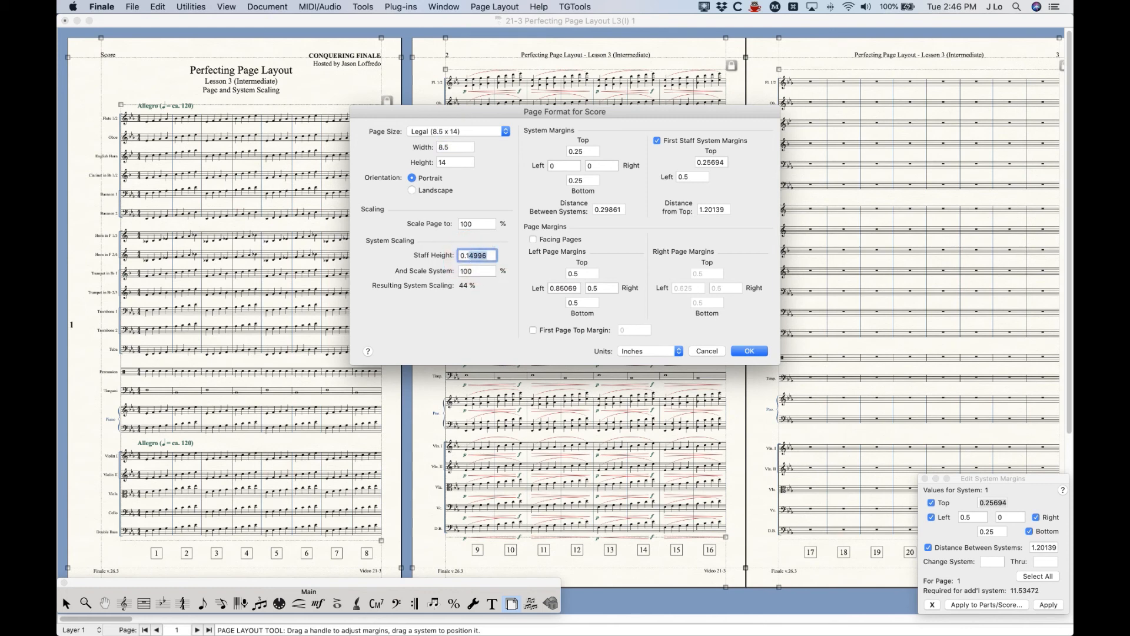
text(8)
key(Tab)
text(75)
click(750, 351)
Redefine all pages of the current score with the 75% system scale, and undo the redefinition
click(495, 6)
mouse_move(589, 98)
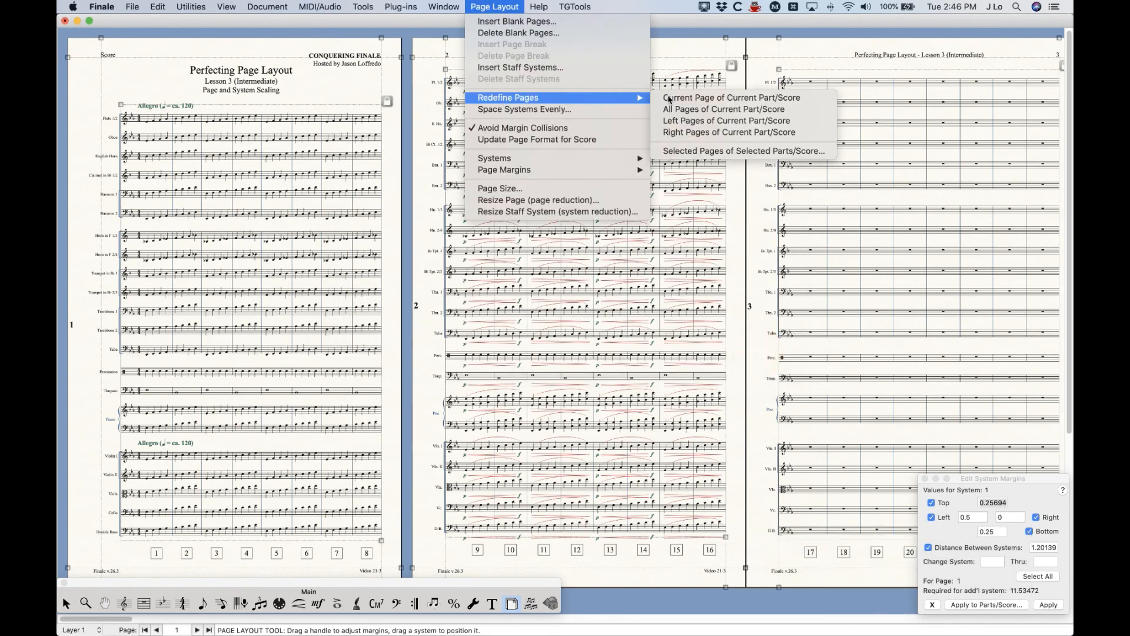
click(709, 112)
key(Return)
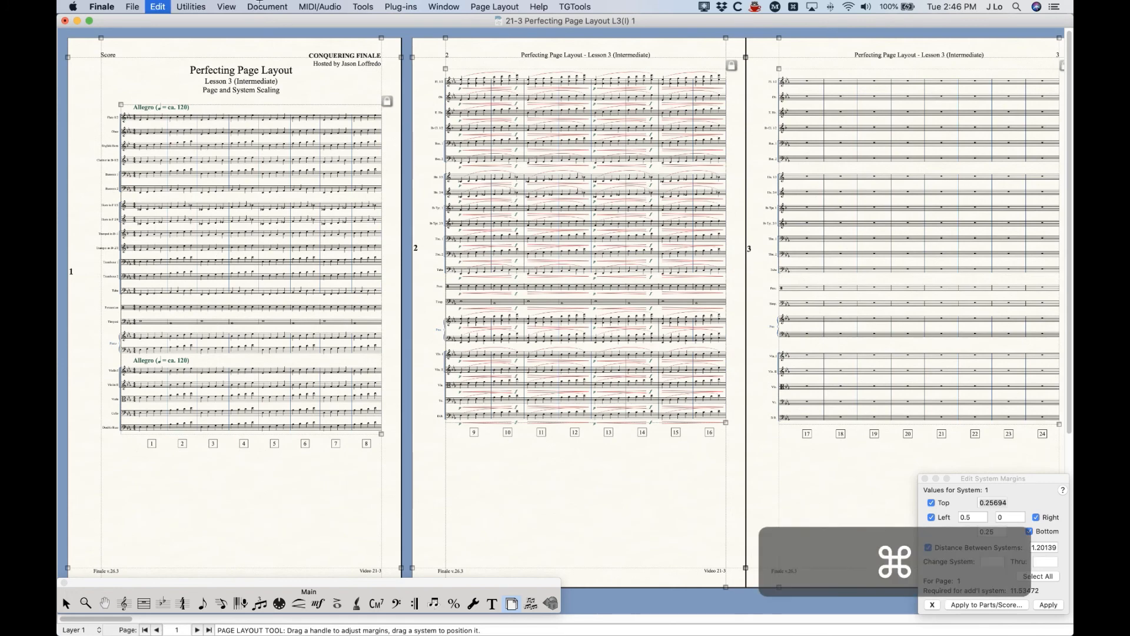
key(super+z)
Open the score's page format and set the system scale to 100%
click(266, 6)
mouse_move(281, 35)
mouse_move(283, 63)
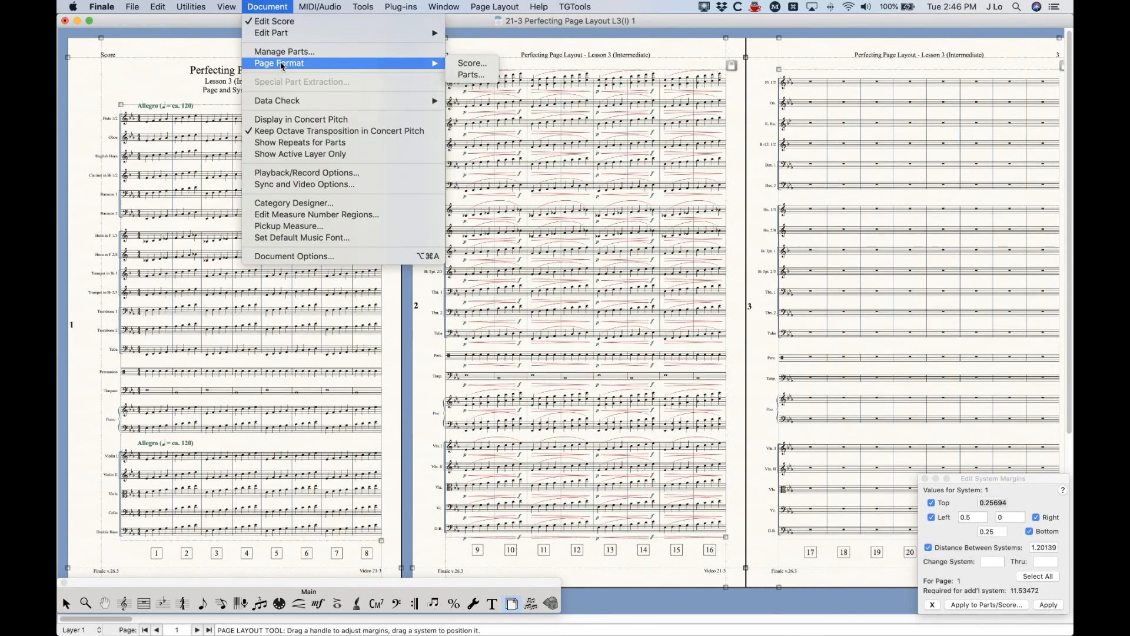
click(466, 65)
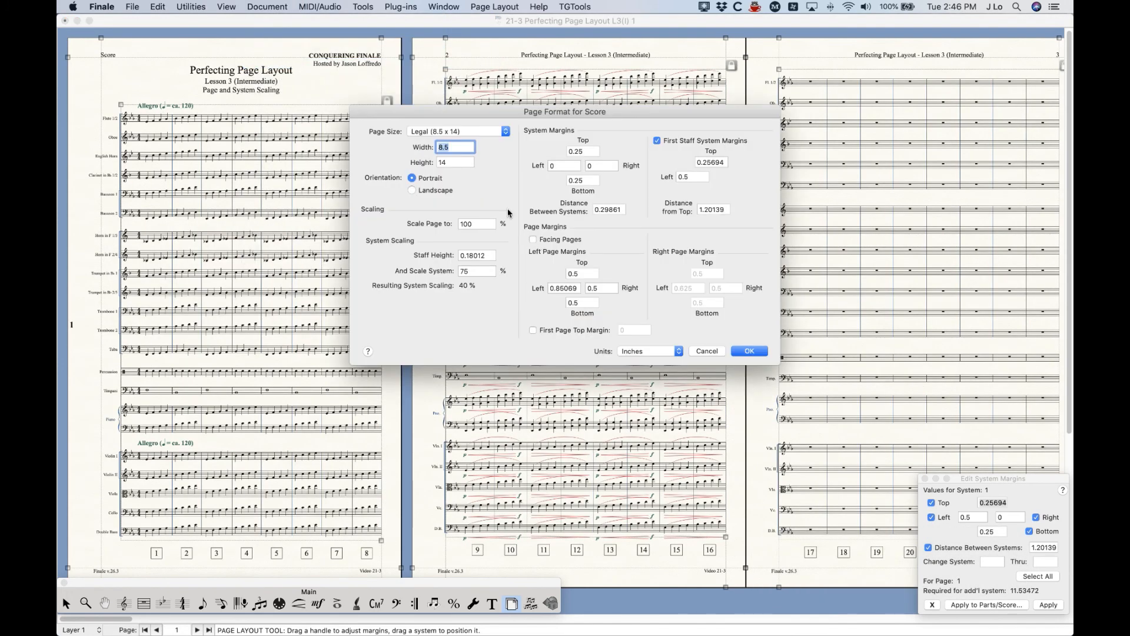
double_click(475, 271)
text(100)
drag(492, 257, 456, 256)
click(476, 271)
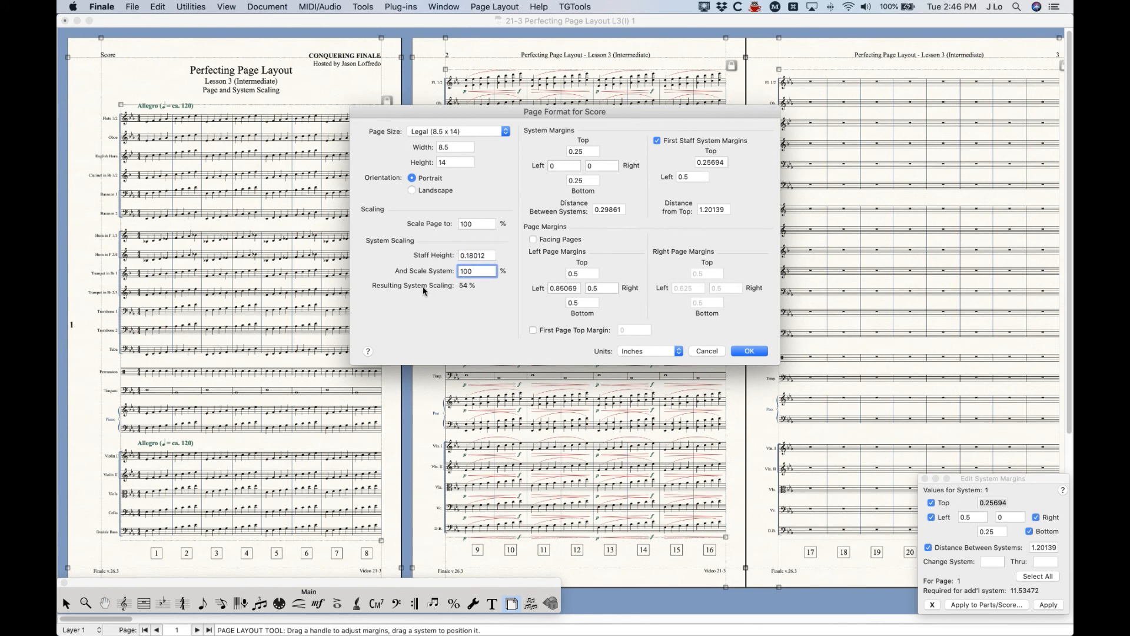
Try a 75% system scale in the score's page format, and return it to 100%
double_click(474, 272)
text(75)
double_click(474, 272)
text(100)
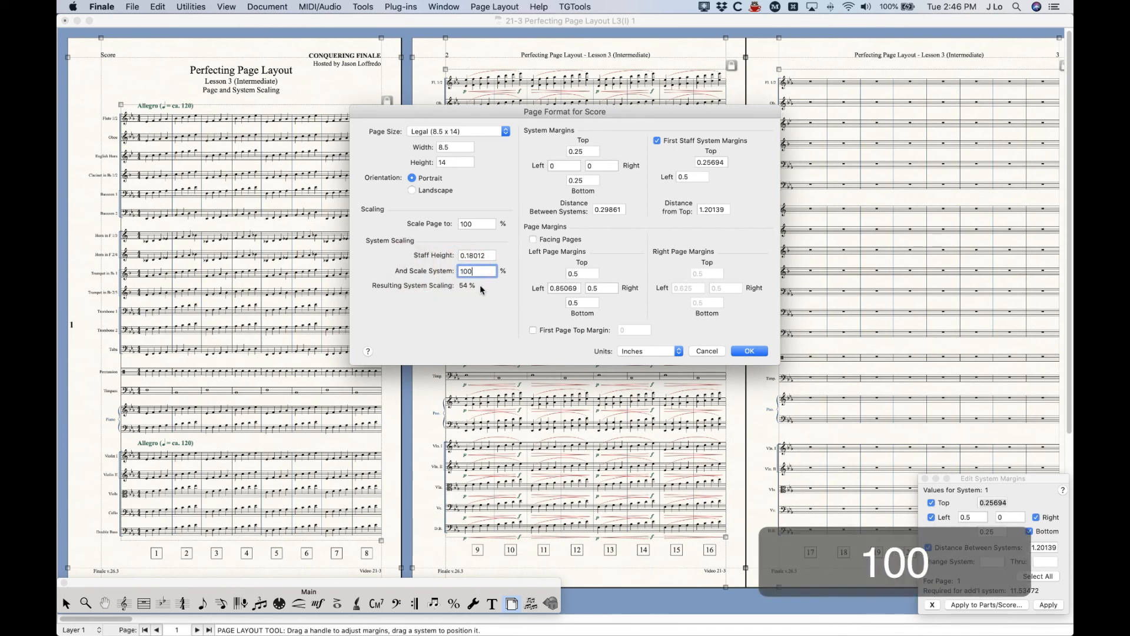
Try a staff height of 0.15 inches, and change it to 0.18 inches
double_click(470, 256)
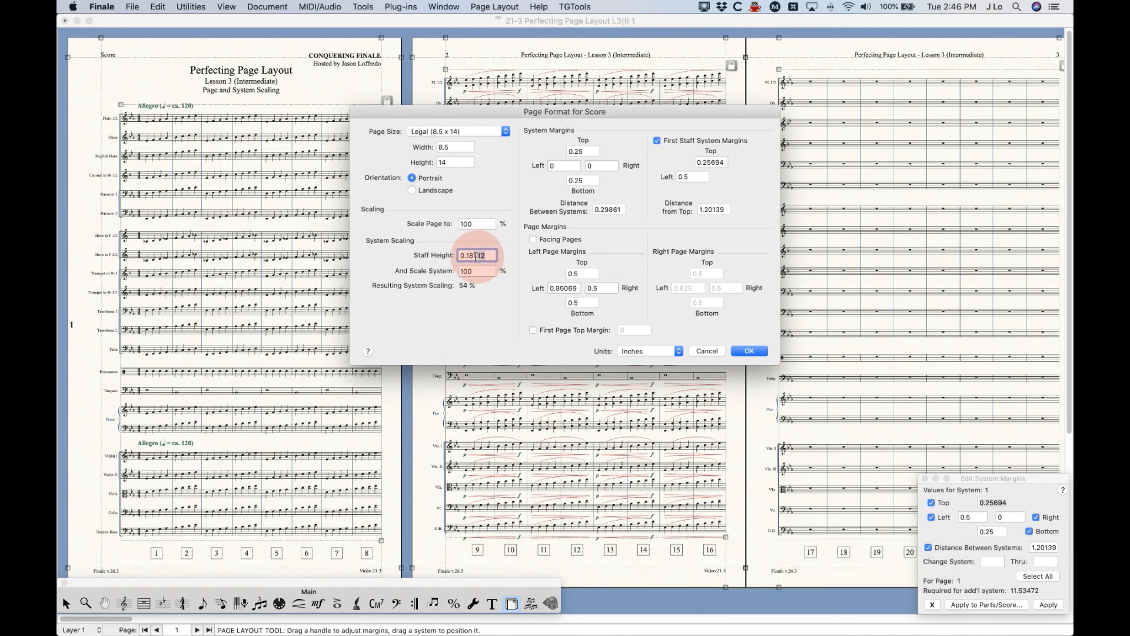
text(5)
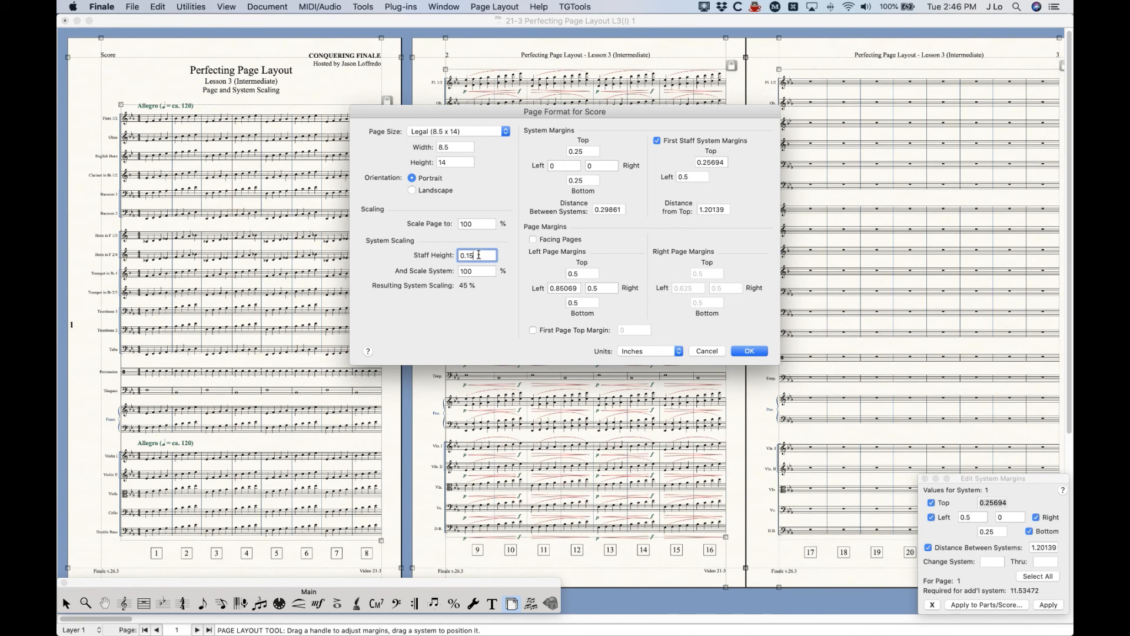
key(BackSpace)
text(8)
click(481, 271)
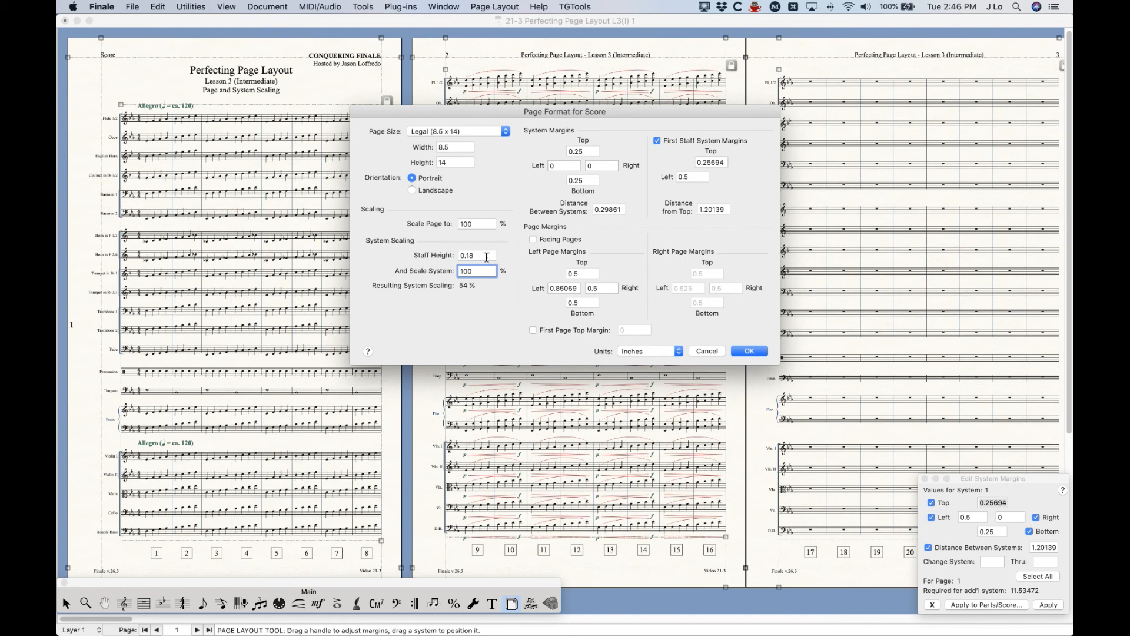
click(483, 255)
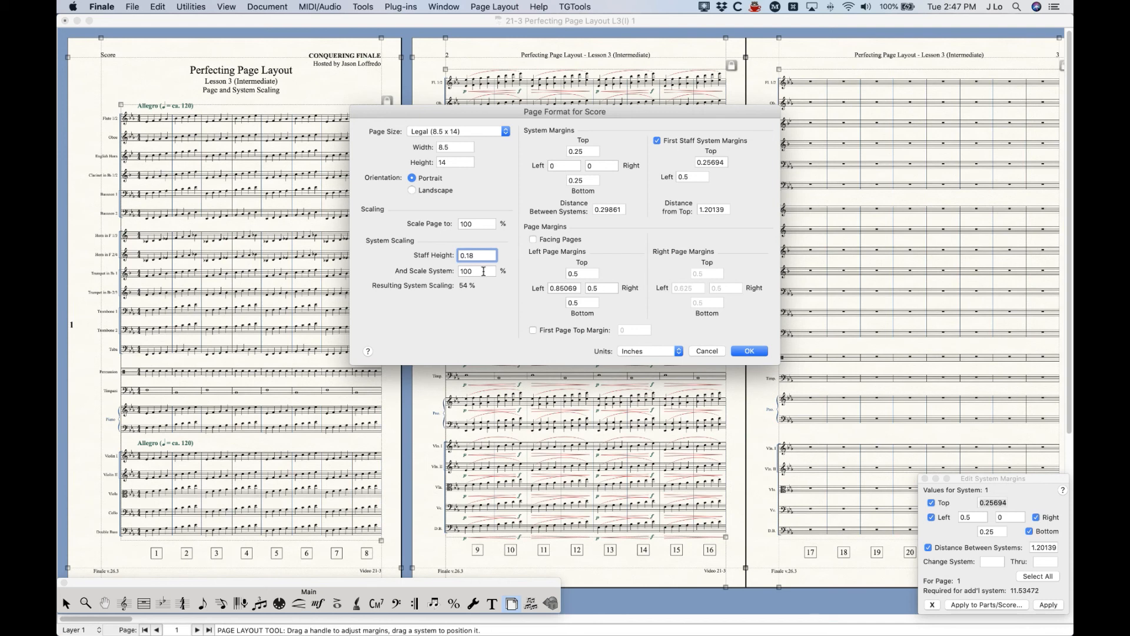
click(483, 271)
drag(478, 272, 420, 271)
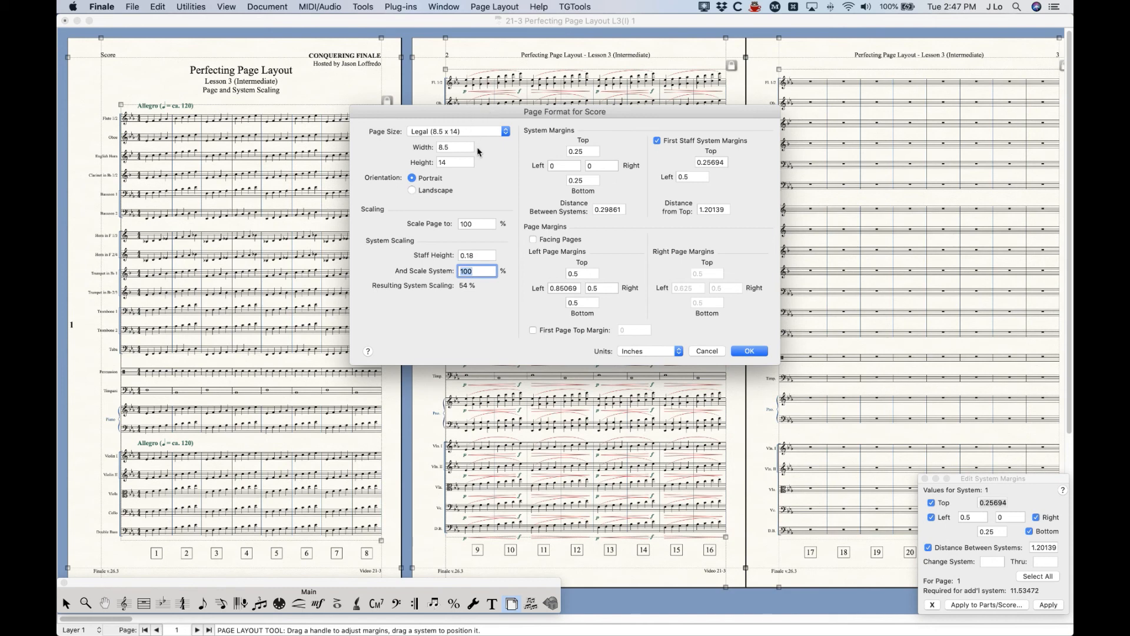
click(484, 272)
click(476, 255)
double_click(478, 255)
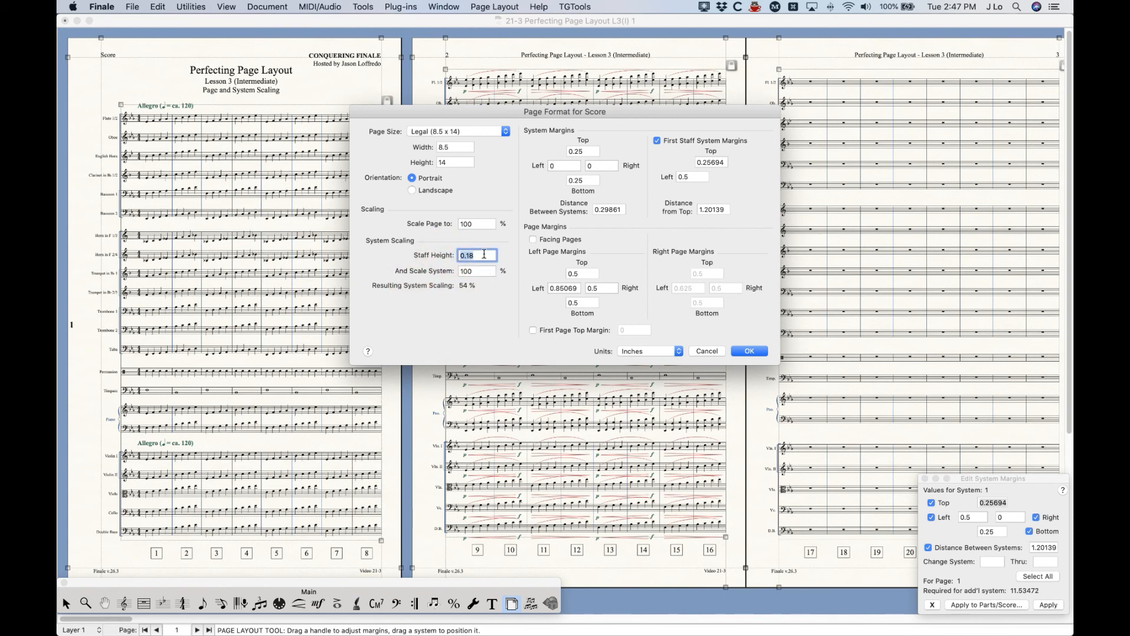
click(479, 271)
click(480, 255)
click(486, 271)
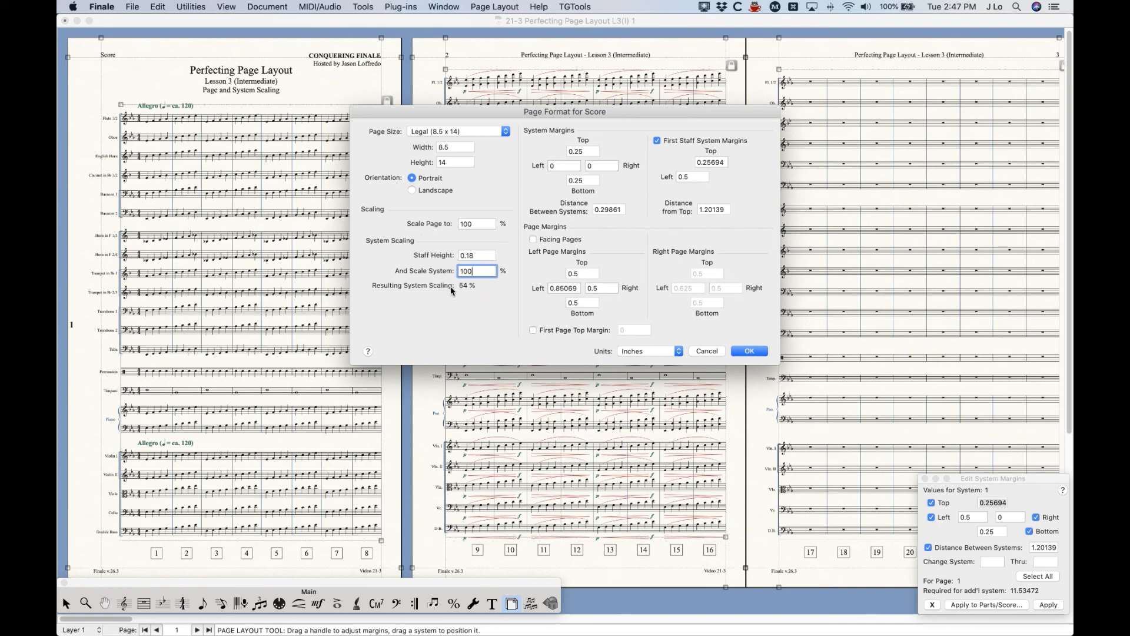
Try a staff height of 0.33333 inches, return it to 0.18 inches and accept the page format
double_click(477, 255)
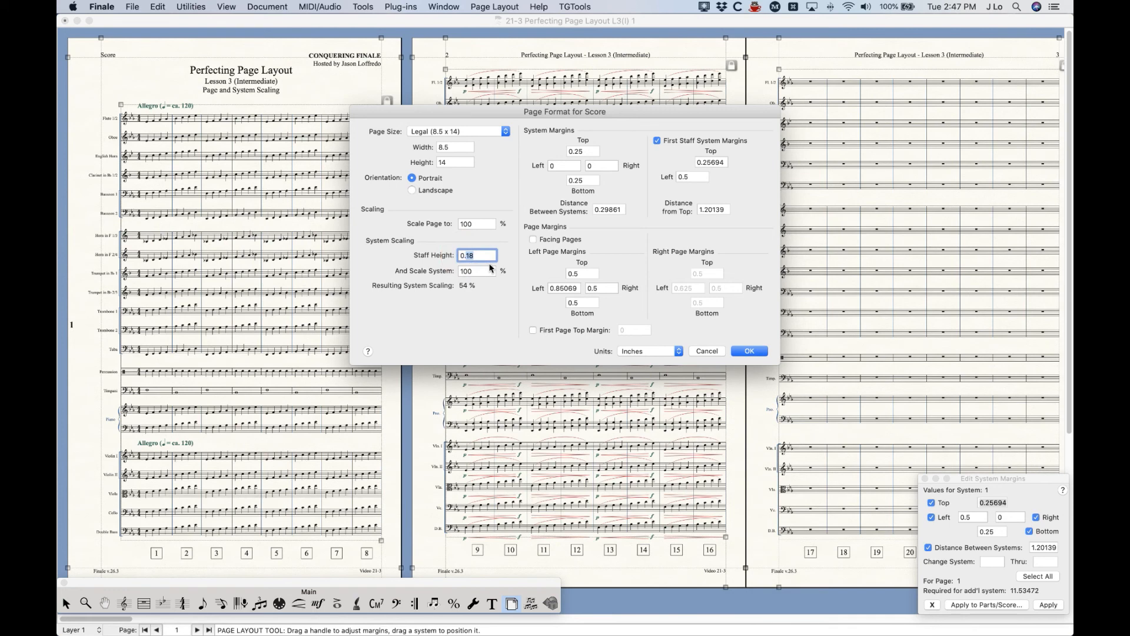
text(33333)
double_click(474, 255)
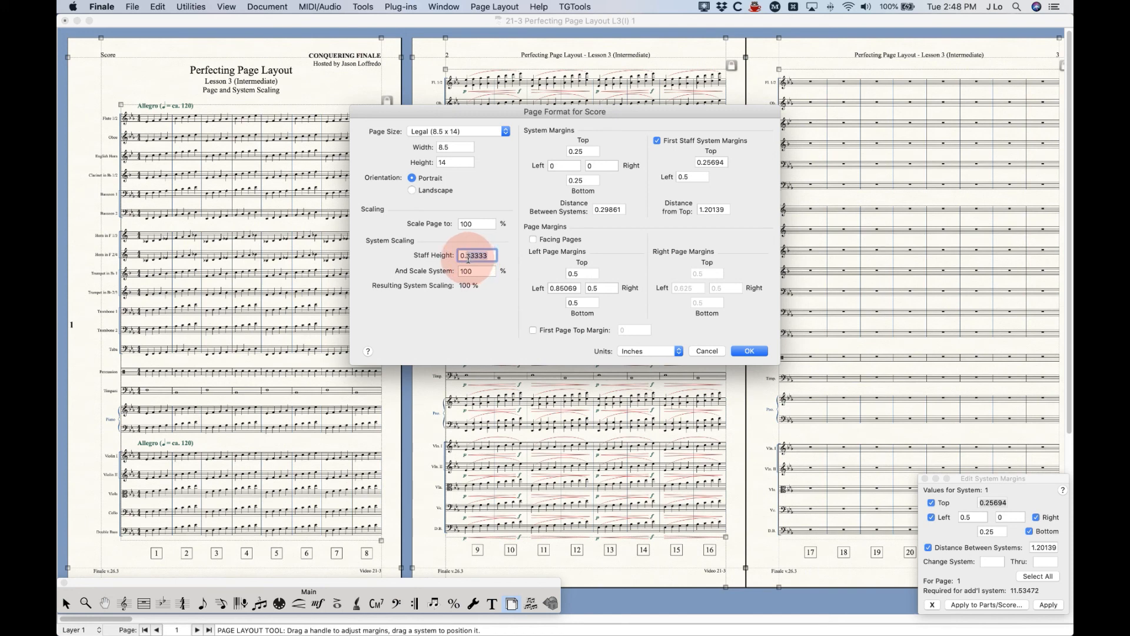
text(0.18)
click(484, 273)
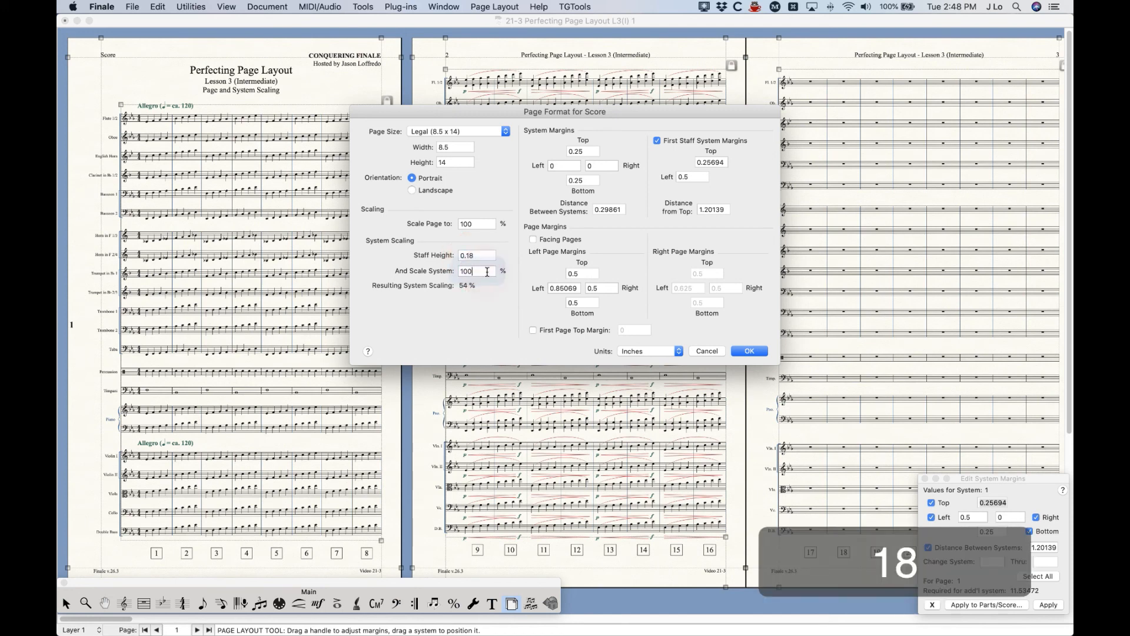
click(481, 257)
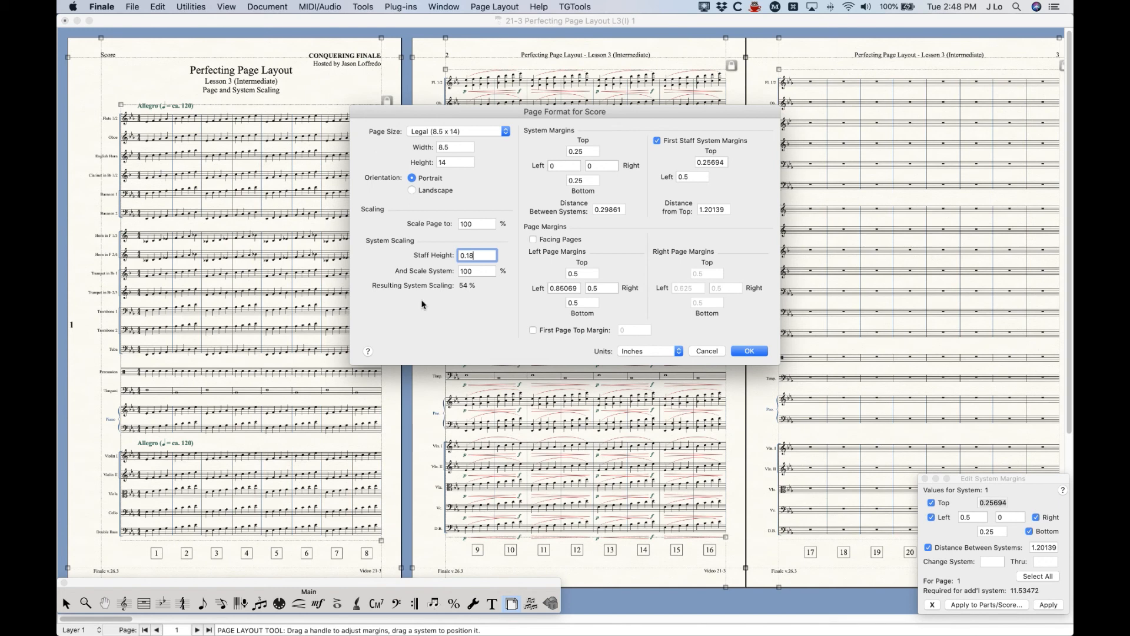
click(748, 351)
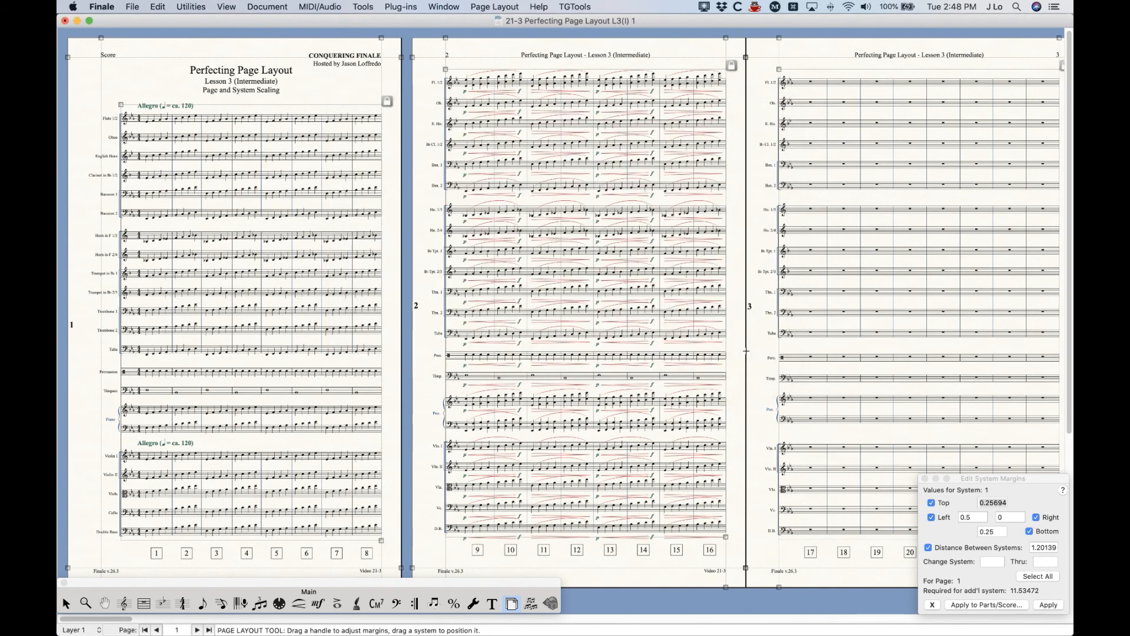
Start resizing the page, set the page range to Selected Parts/Score, and view the list of parts without changing it
click(488, 6)
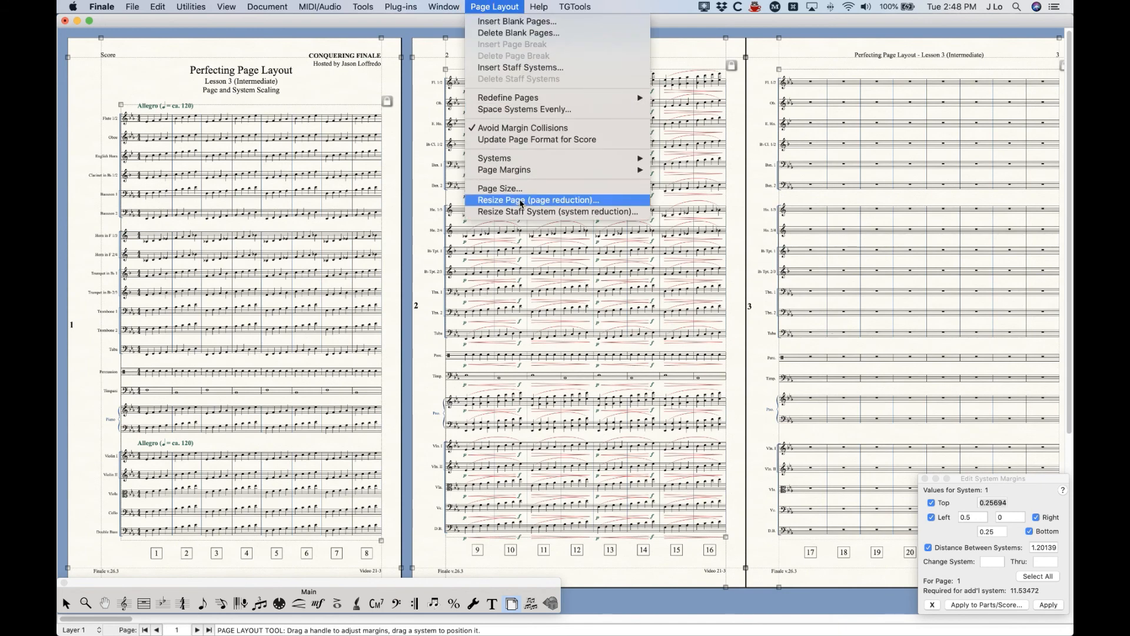
click(550, 201)
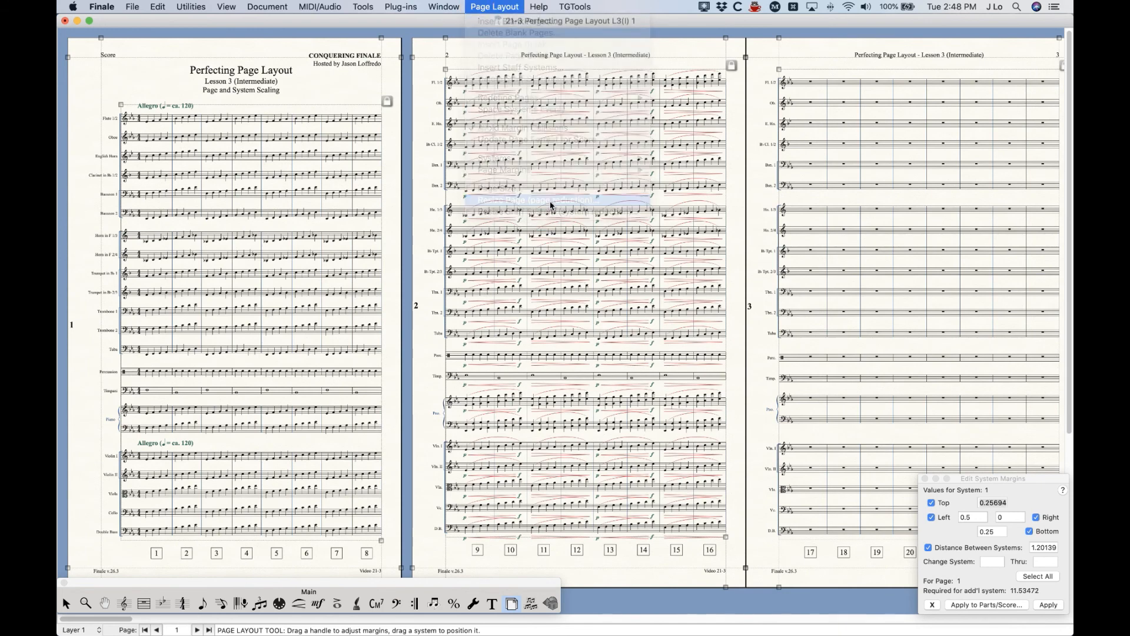
drag(569, 146, 509, 136)
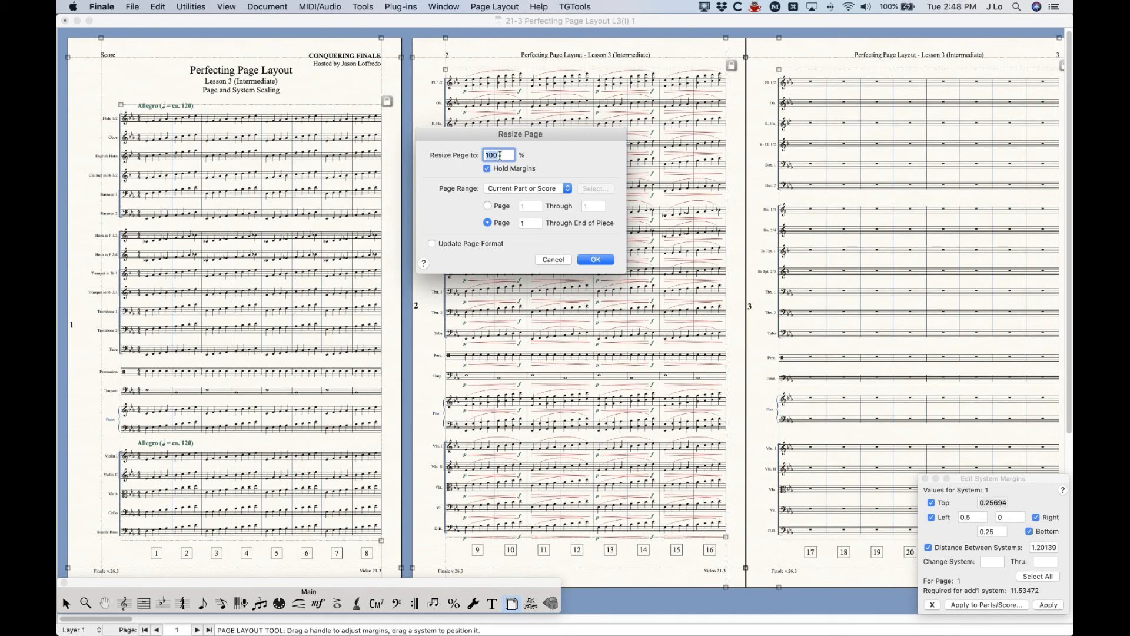
click(535, 188)
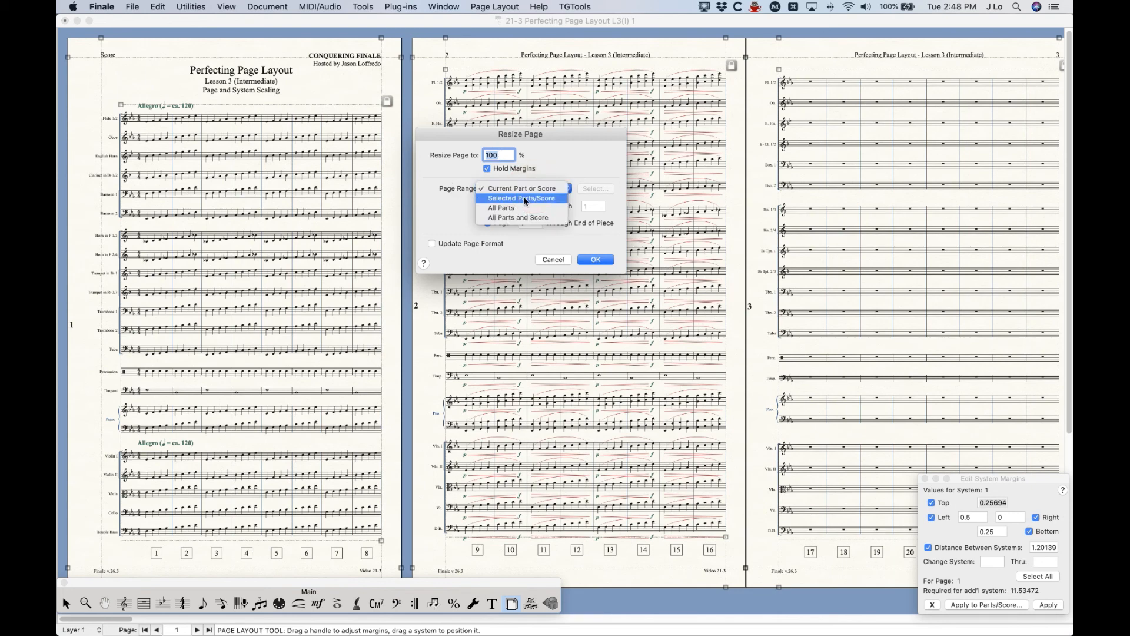
click(612, 191)
click(591, 189)
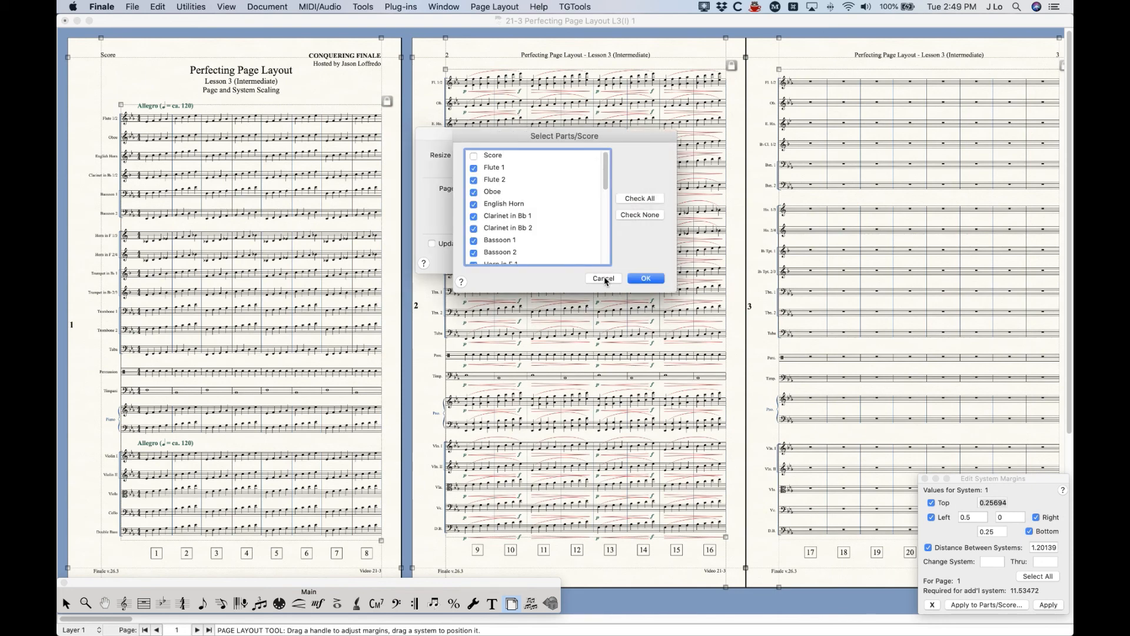
click(605, 280)
Switch the resize page range to All Parts, and return it to Current Part or Score
click(535, 188)
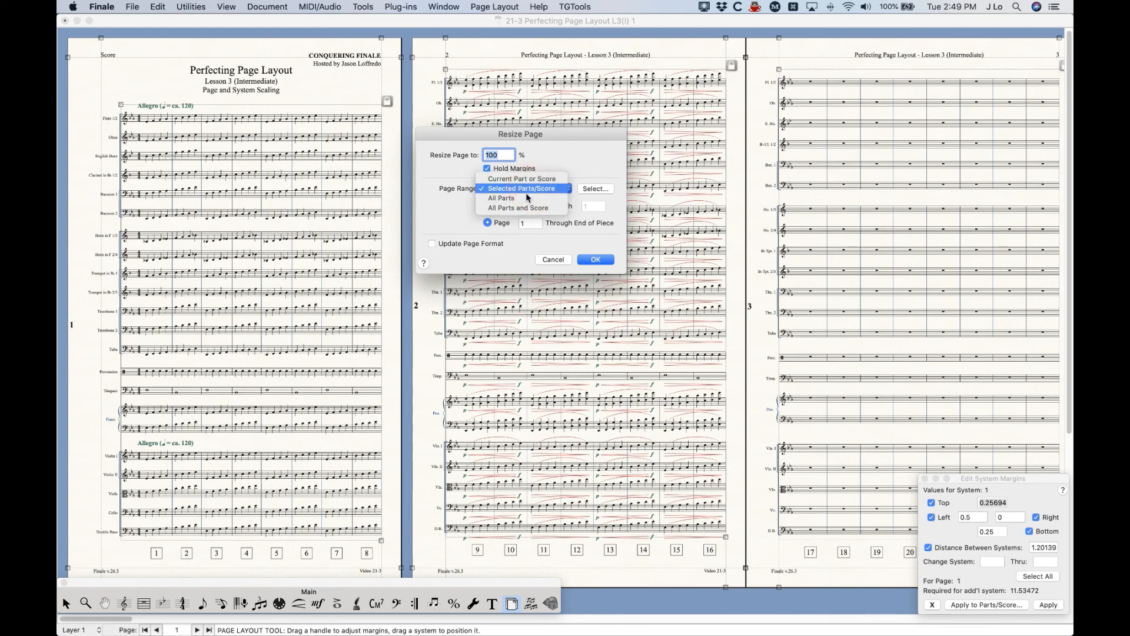
click(527, 199)
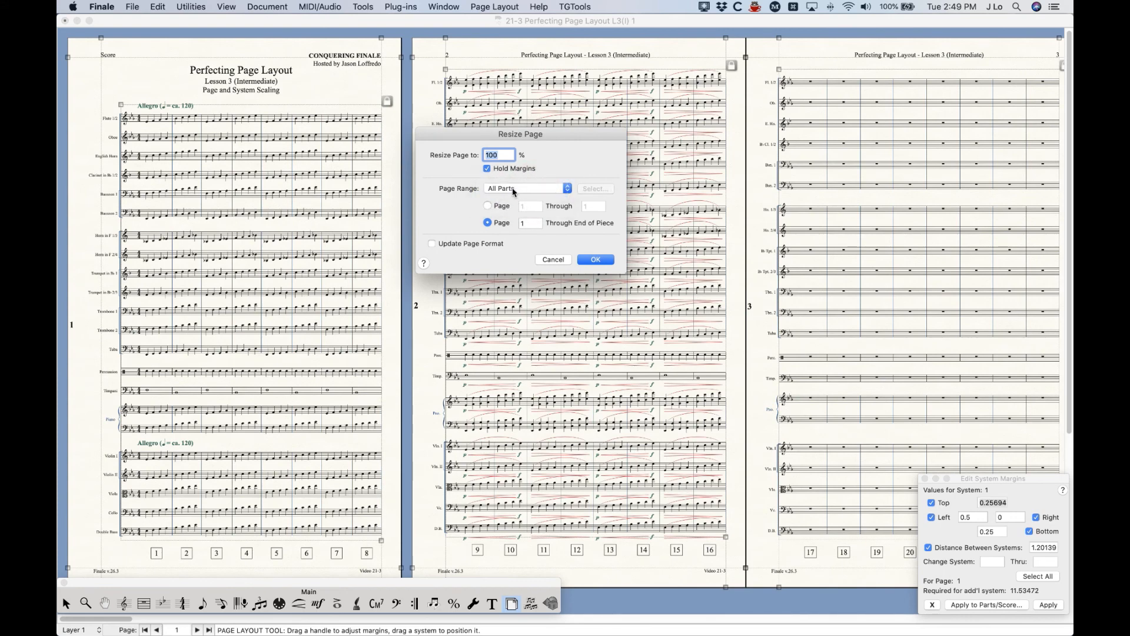
click(513, 192)
click(511, 196)
click(530, 189)
click(536, 160)
Try limiting the resize to page 2 only and to pages 1 through 7, and cancel the page resize
click(502, 210)
double_click(530, 207)
text(2)
double_click(601, 206)
text(2)
double_click(528, 206)
text(1)
double_click(589, 206)
text(7)
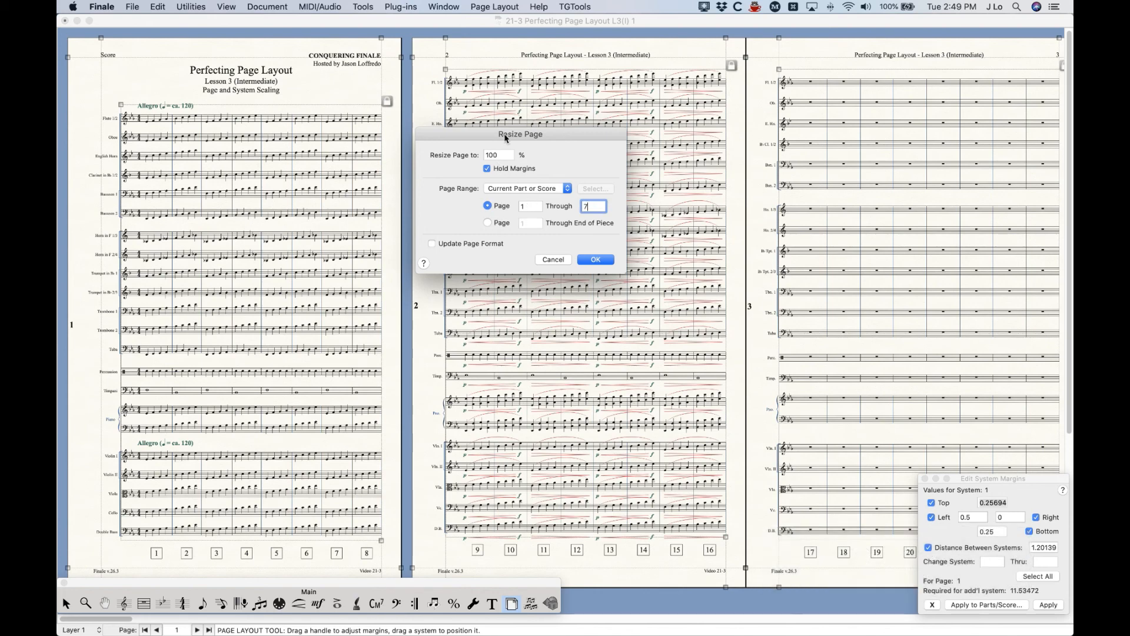
click(488, 223)
click(553, 259)
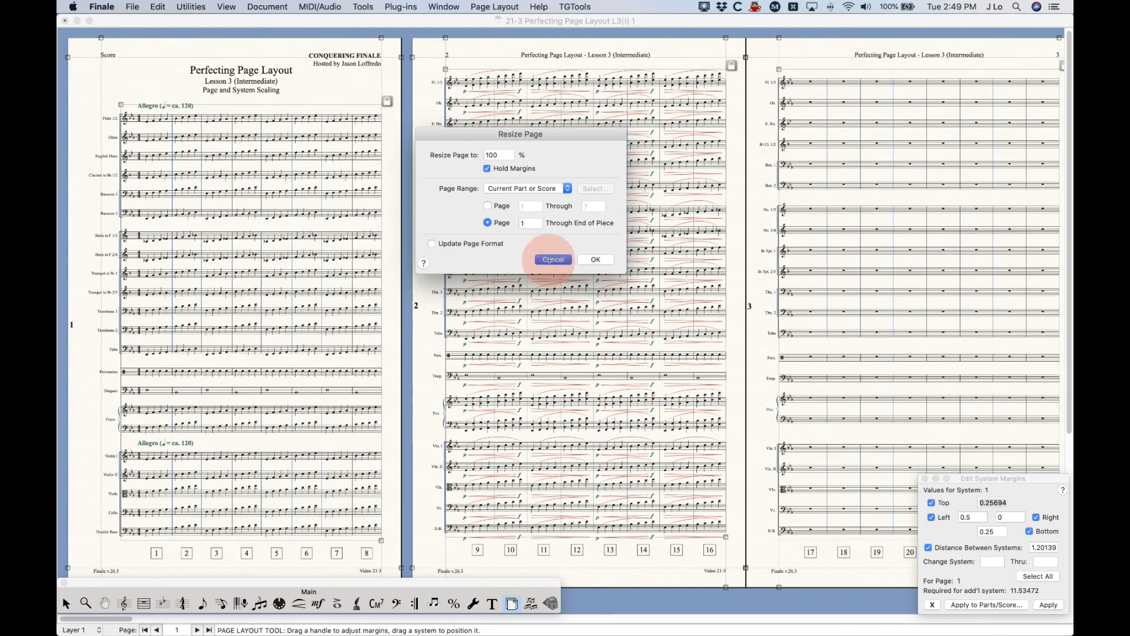
Reopen the page resize settings, turn Update Page Format on and off again, and cancel
click(504, 6)
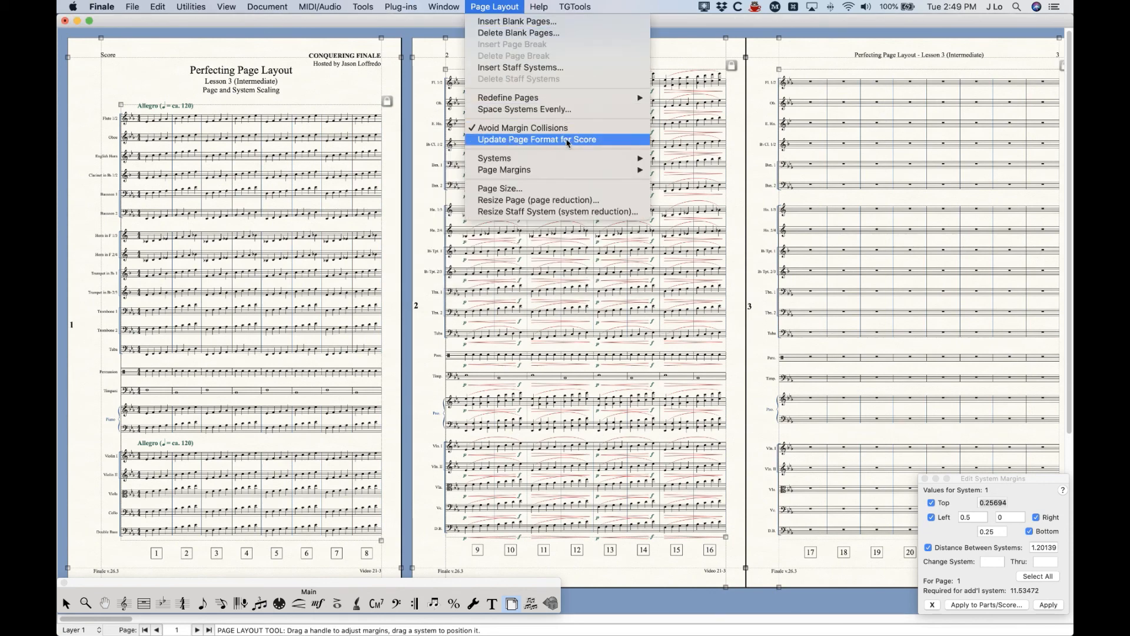
click(551, 200)
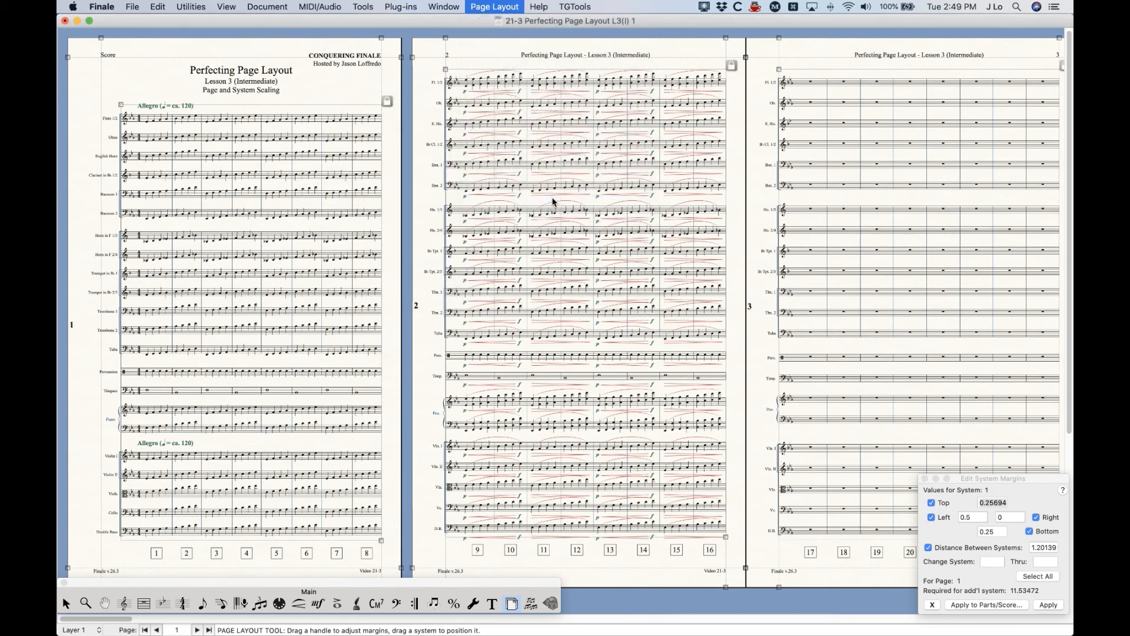
drag(596, 145, 602, 140)
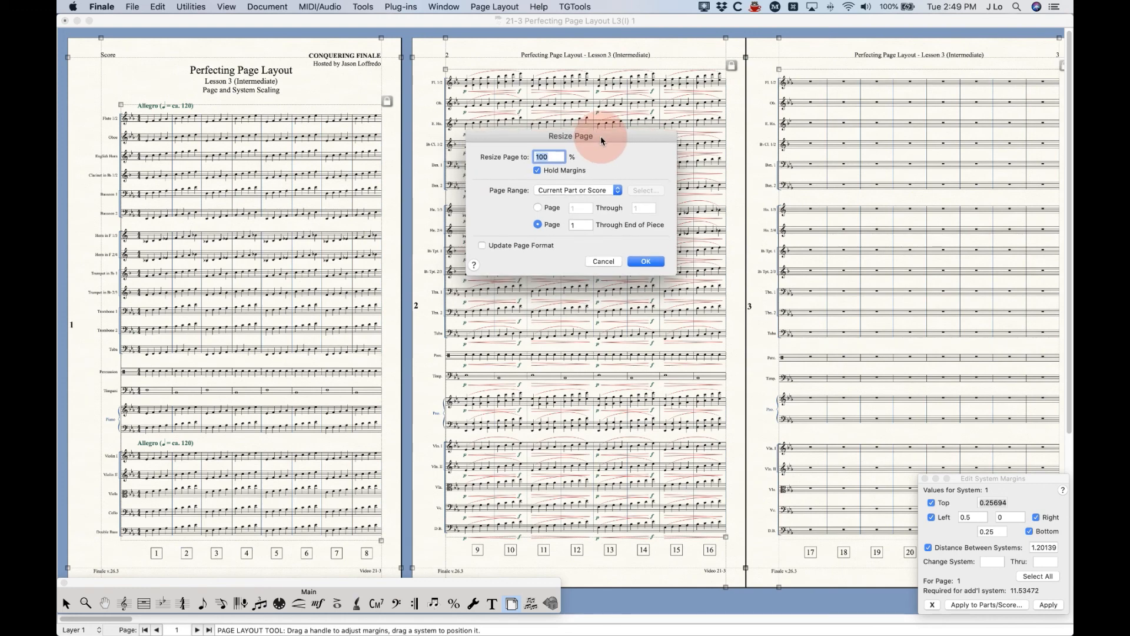
click(482, 245)
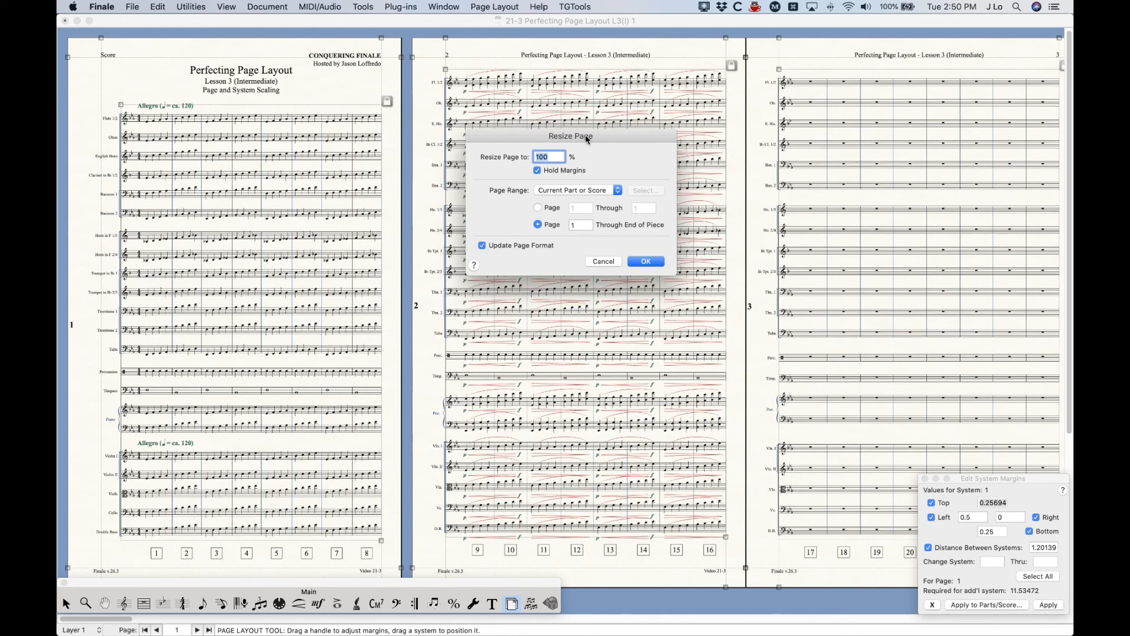
click(483, 245)
click(604, 261)
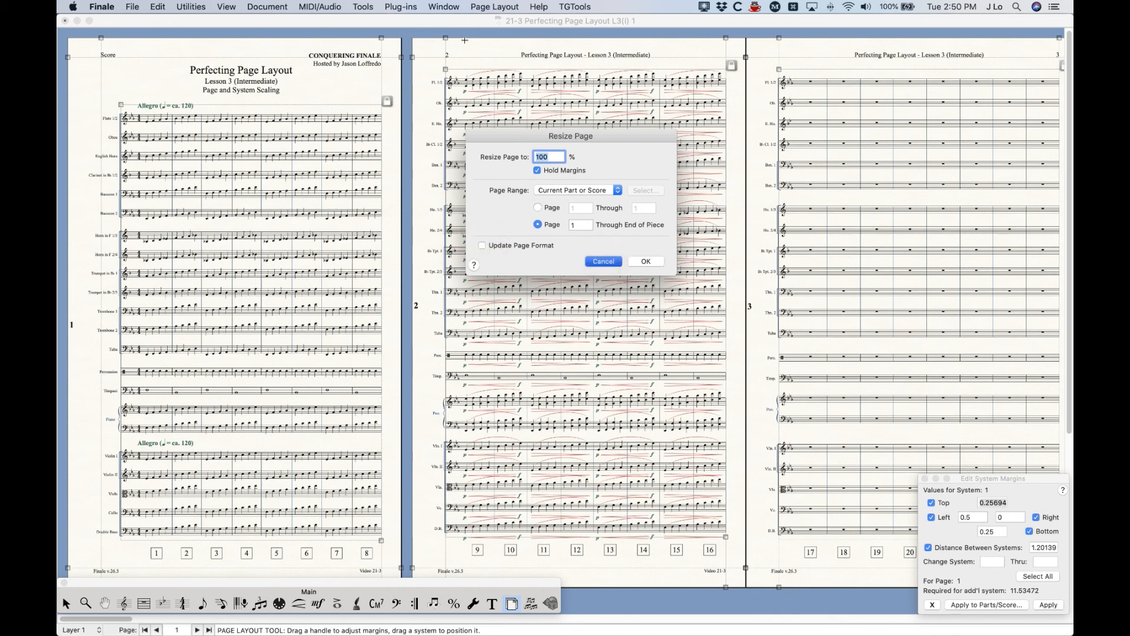
Resize only page 1 of the current score to 75%, holding the margins
click(497, 6)
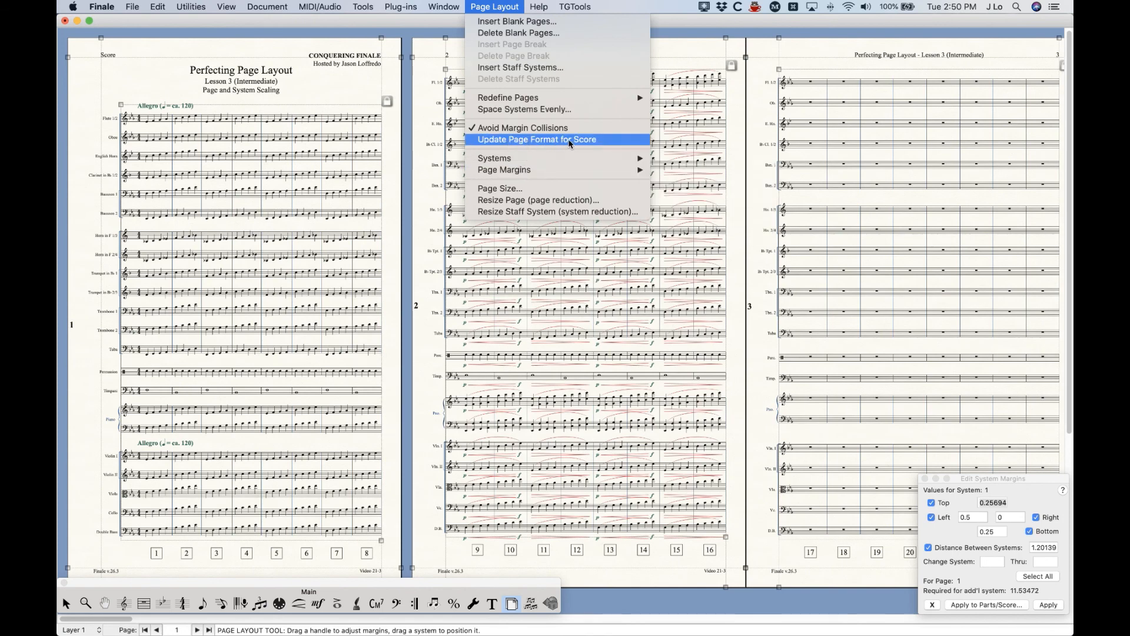
click(554, 202)
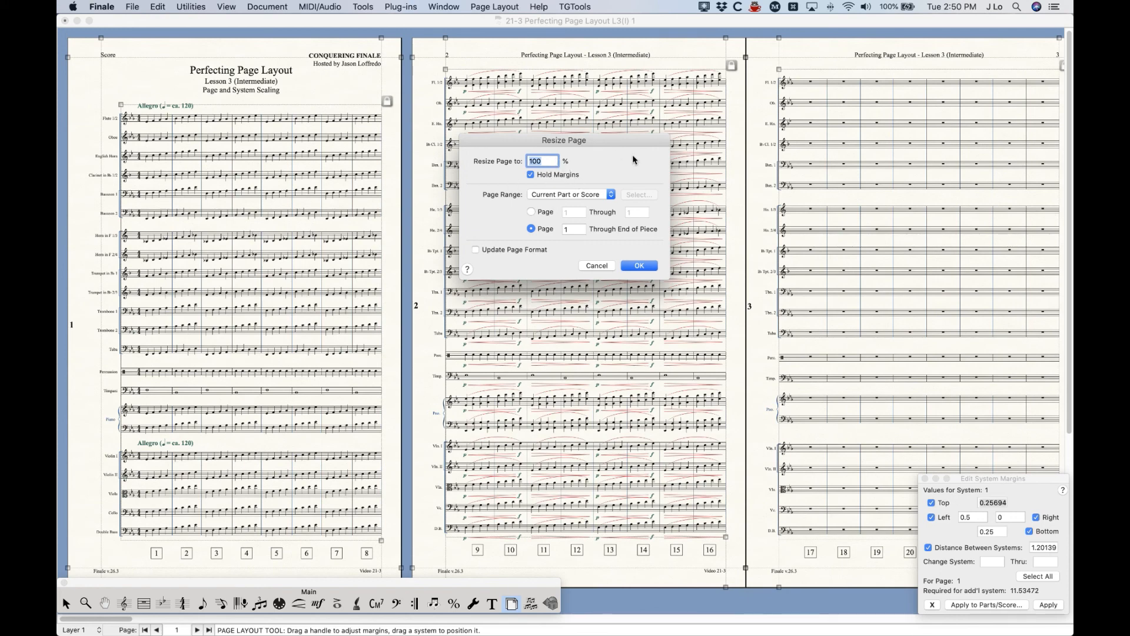
click(531, 211)
text(75)
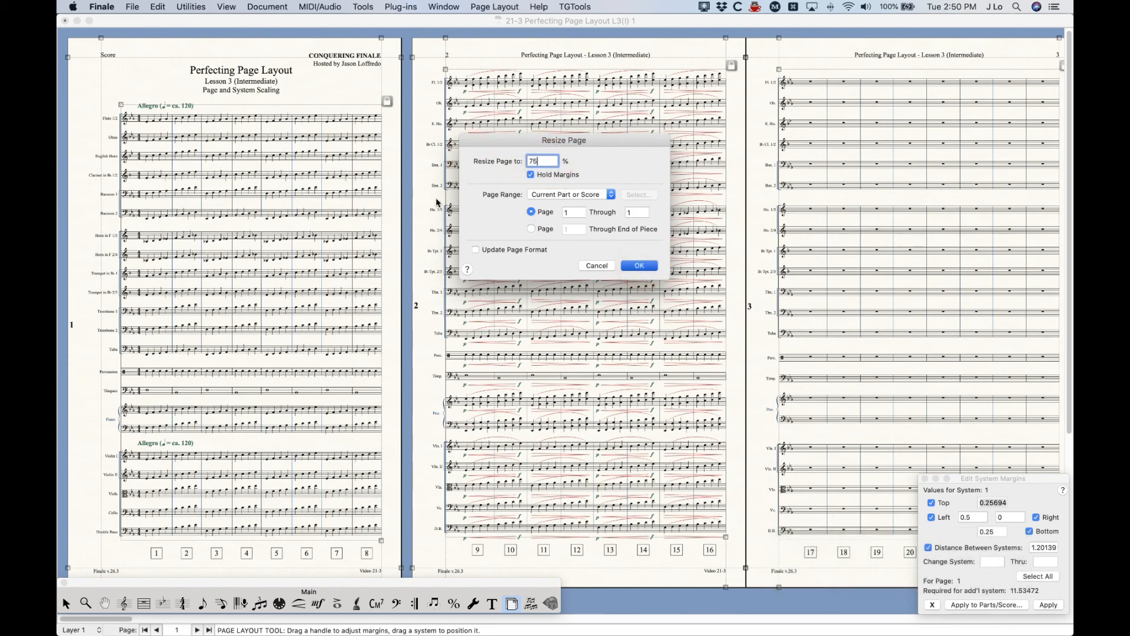
key(Return)
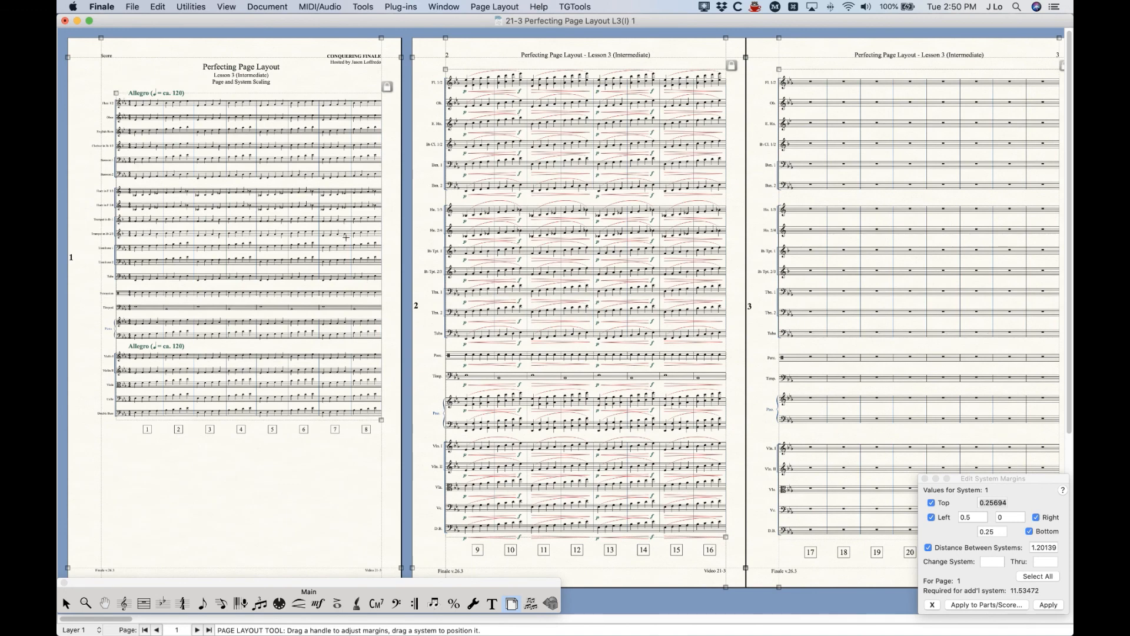
scroll(360, 254, down, 1)
scroll(362, 268, down, 3)
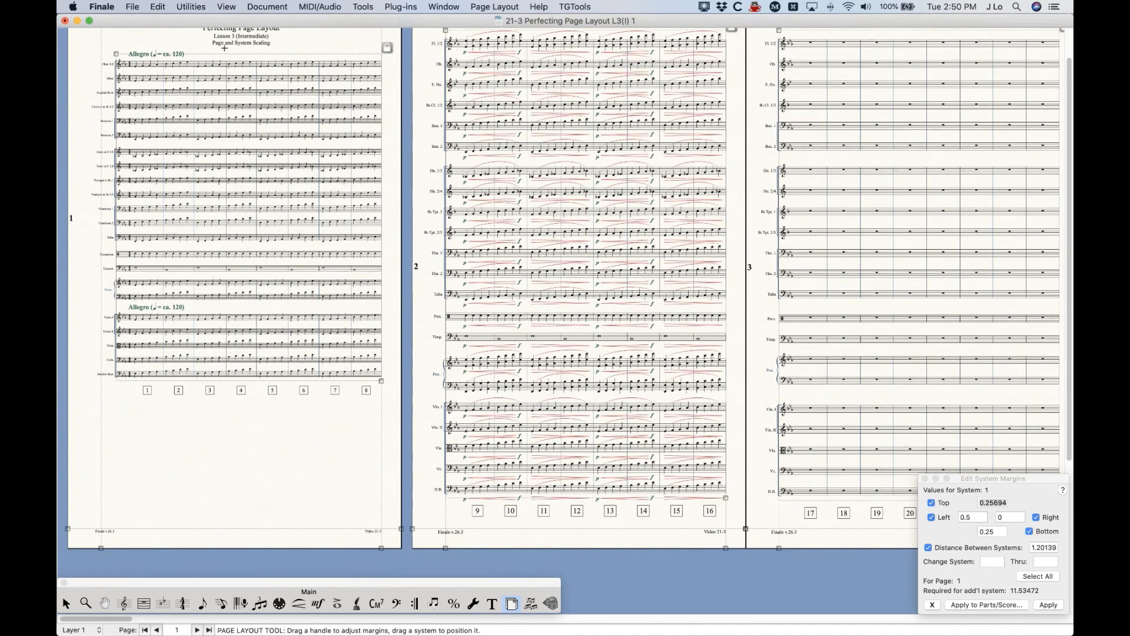
Undo the 75% resize of page 1
scroll(269, 259, up, 4)
key(super+z)
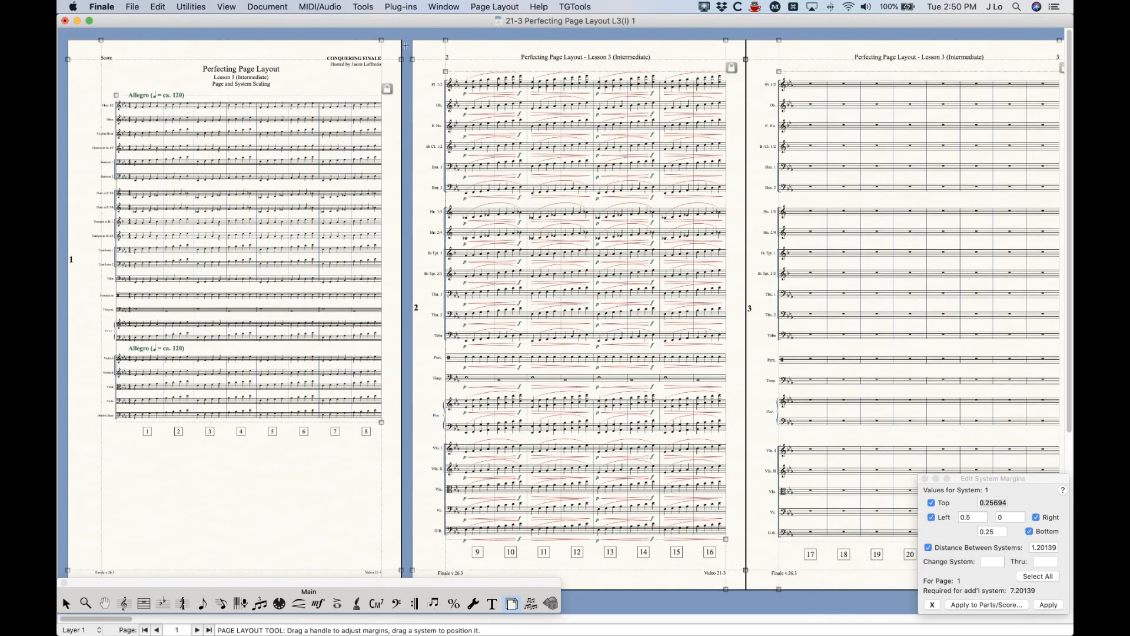
key(super+z)
Try resizing page 1 through the end of the piece to 75% with Hold Margins off, and undo the resize
click(505, 7)
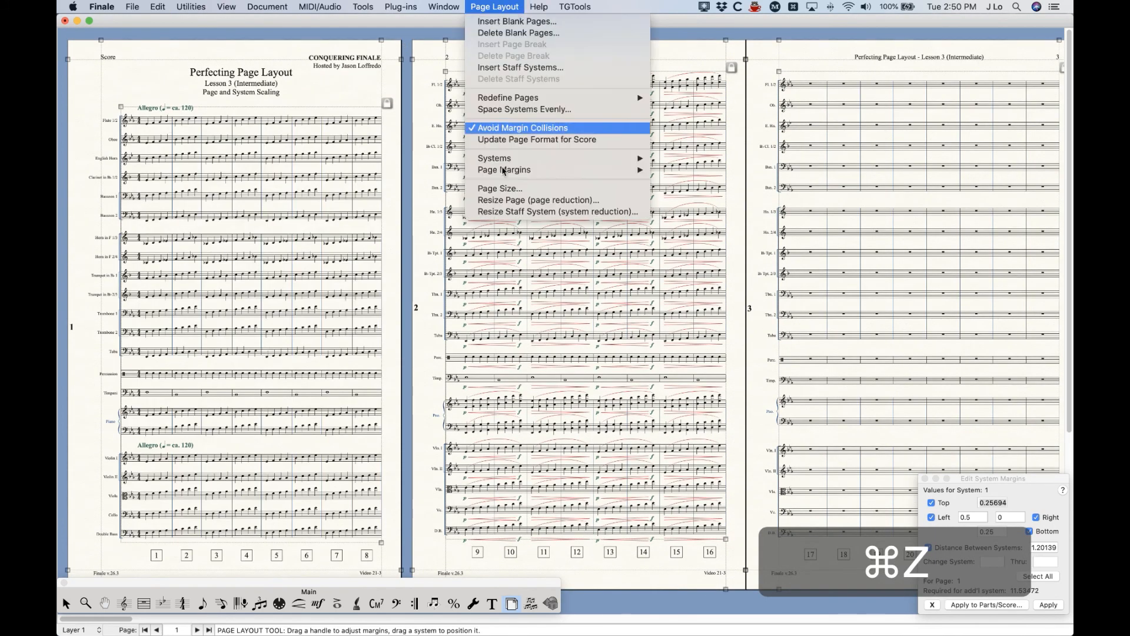
click(521, 197)
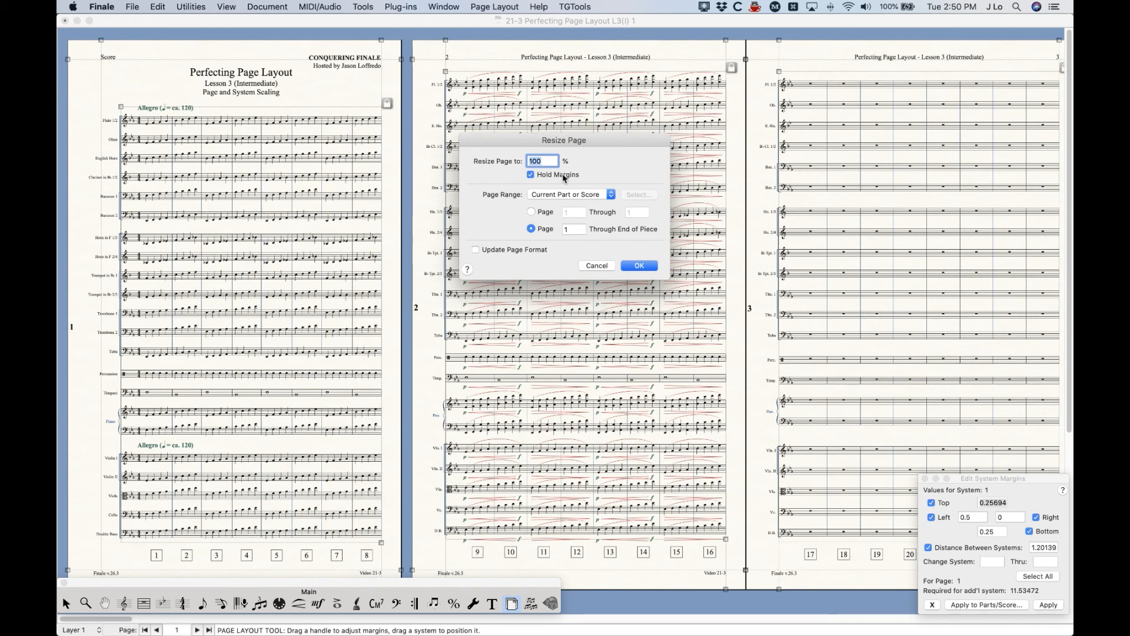
click(563, 177)
text(75)
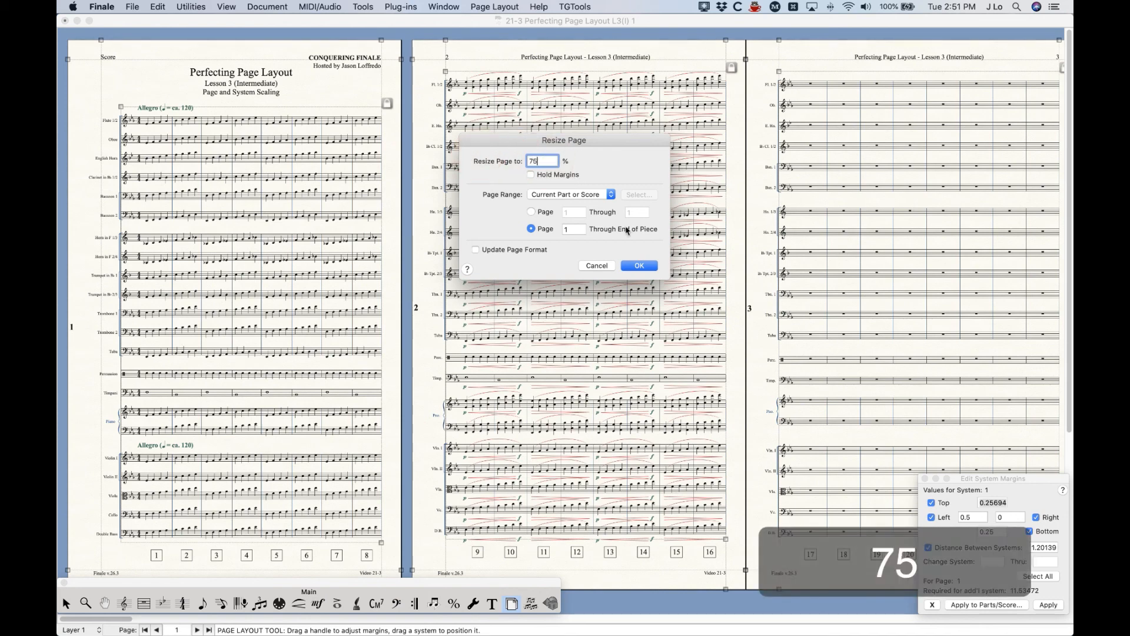
click(633, 265)
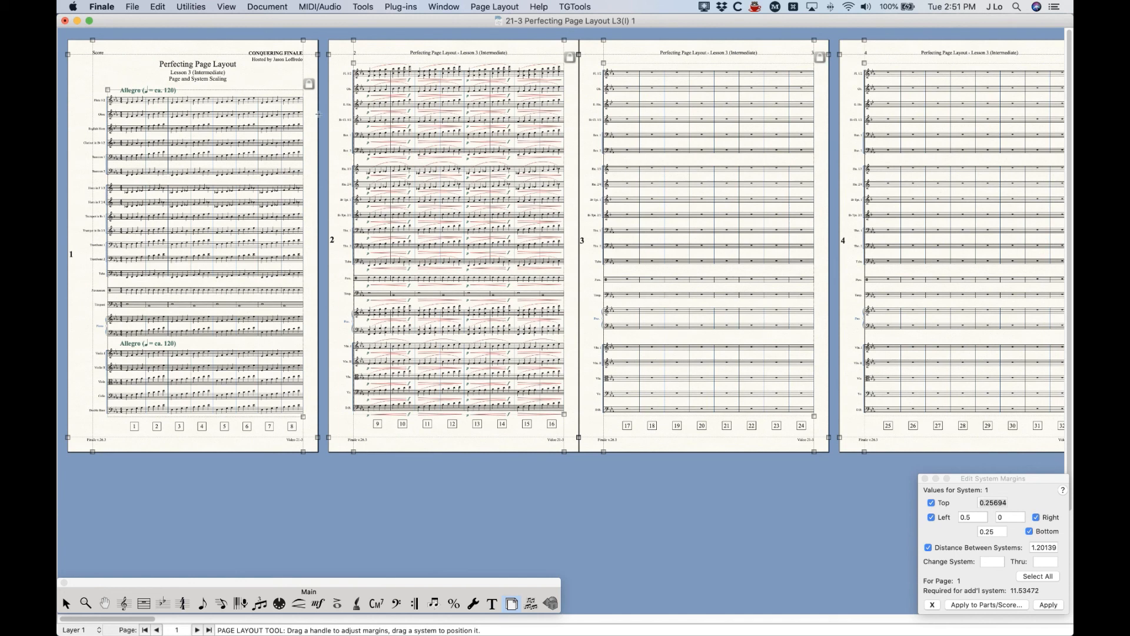
key(super+z)
key(super+z)
click(494, 6)
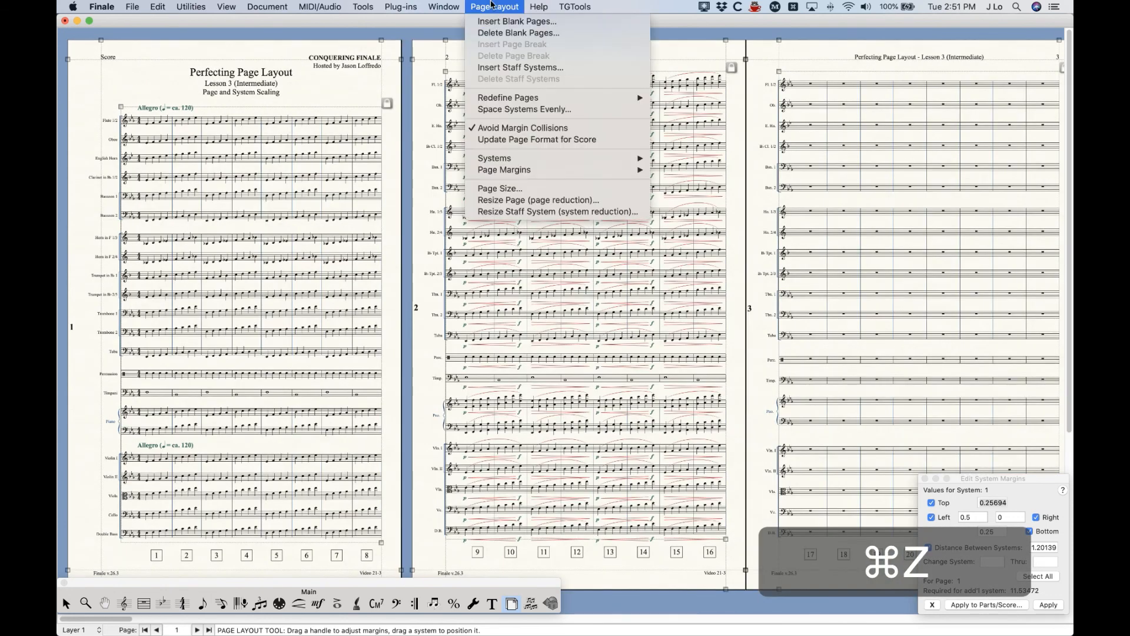
click(521, 201)
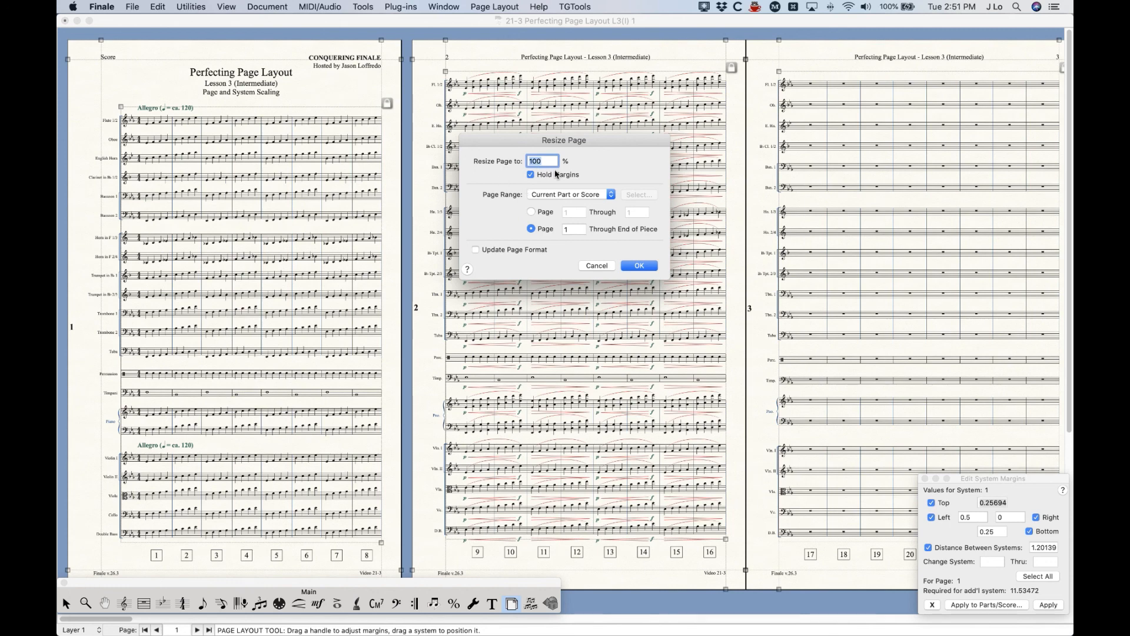
click(597, 266)
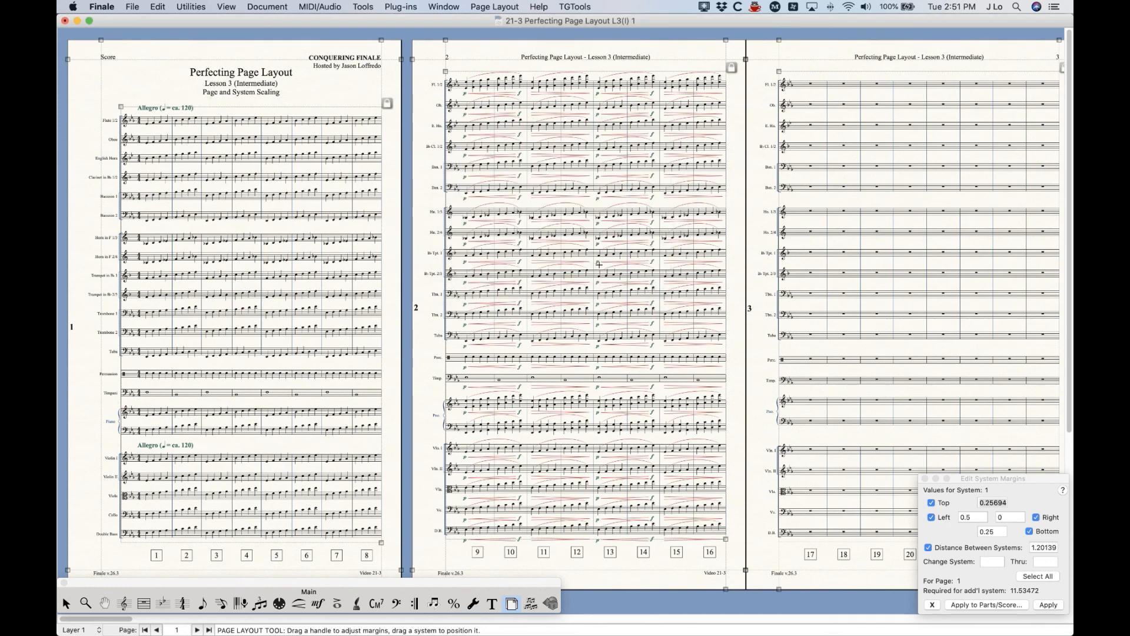
Open the staff system resize settings and turn Update Page Format on and off again
click(494, 6)
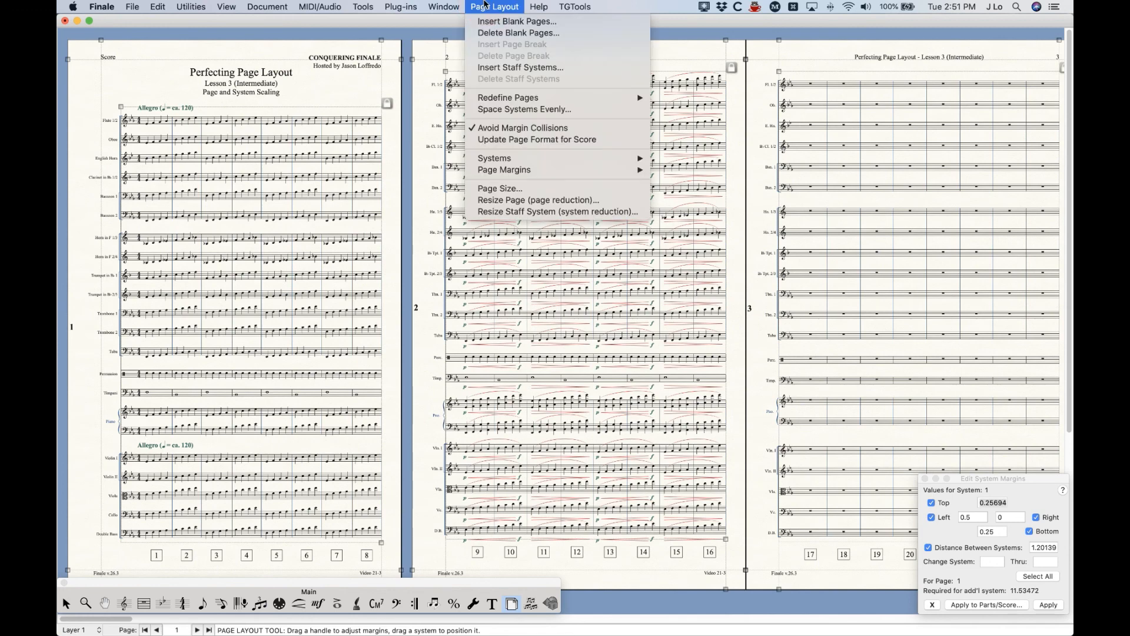
click(501, 213)
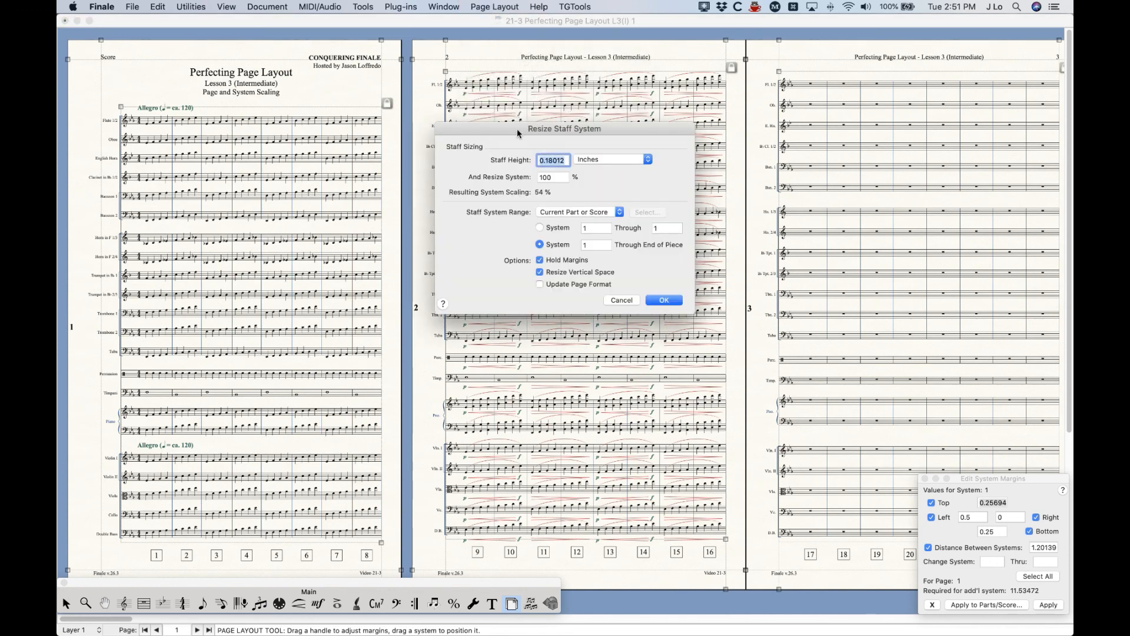
drag(516, 133, 508, 196)
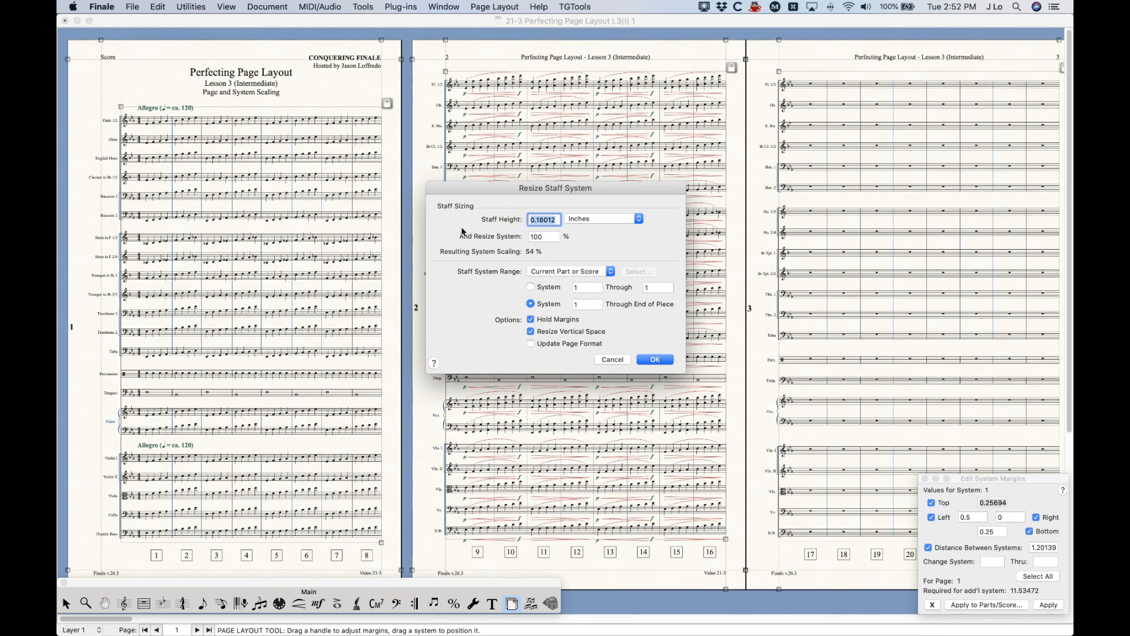
click(254, 6)
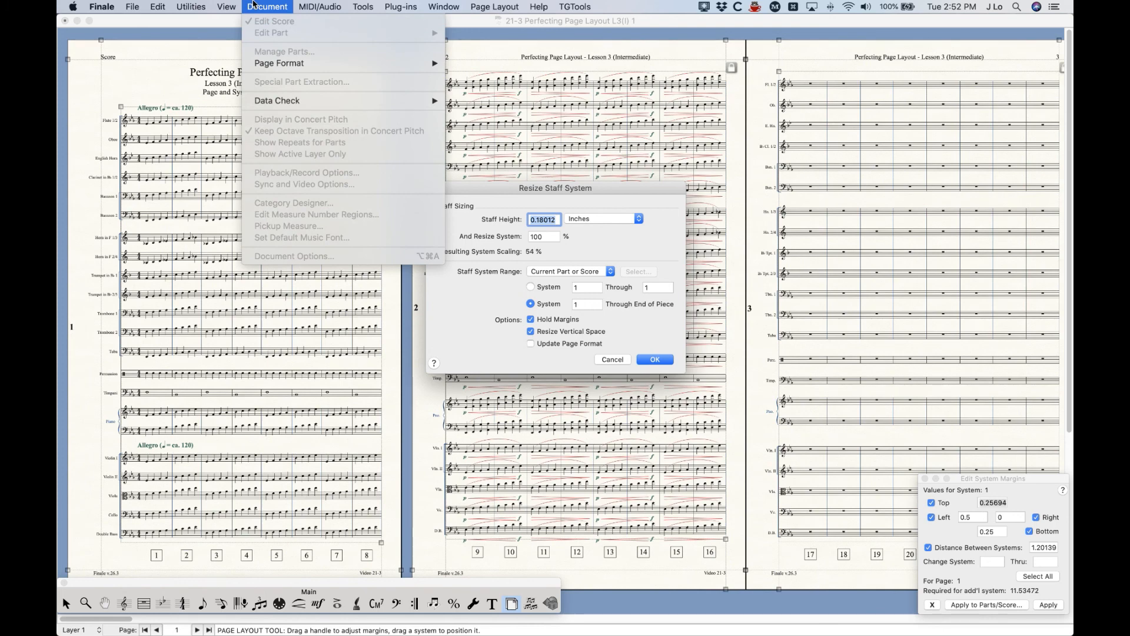
click(254, 6)
click(558, 343)
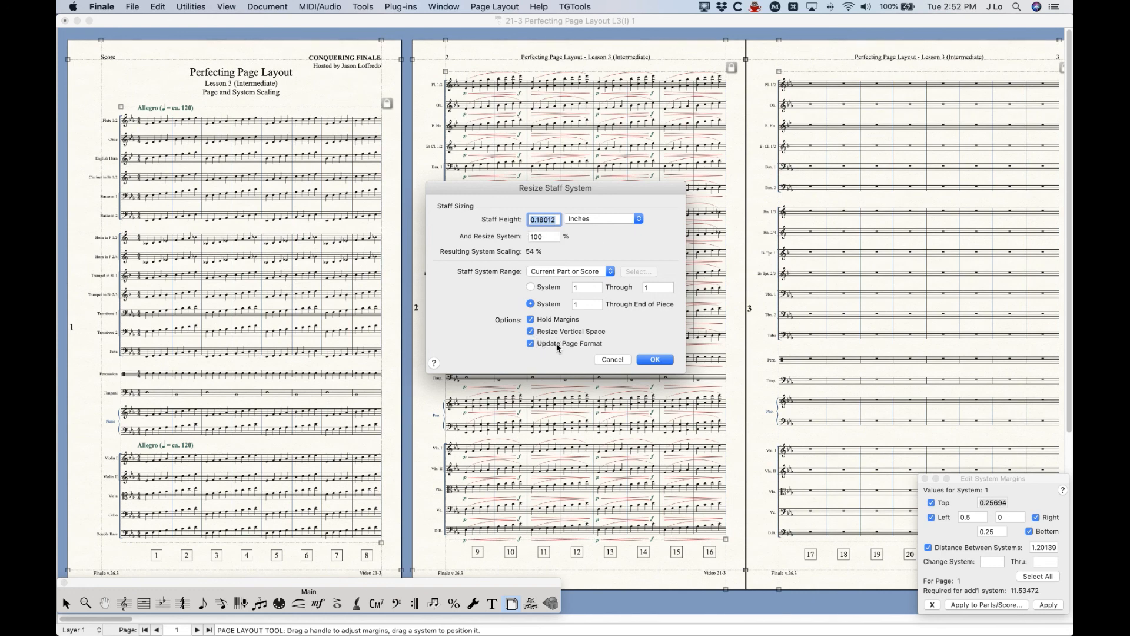
click(557, 347)
Review the resize percentage and the Staff System Range options, keep Current Part or Score, and cancel the staff system resize
double_click(539, 237)
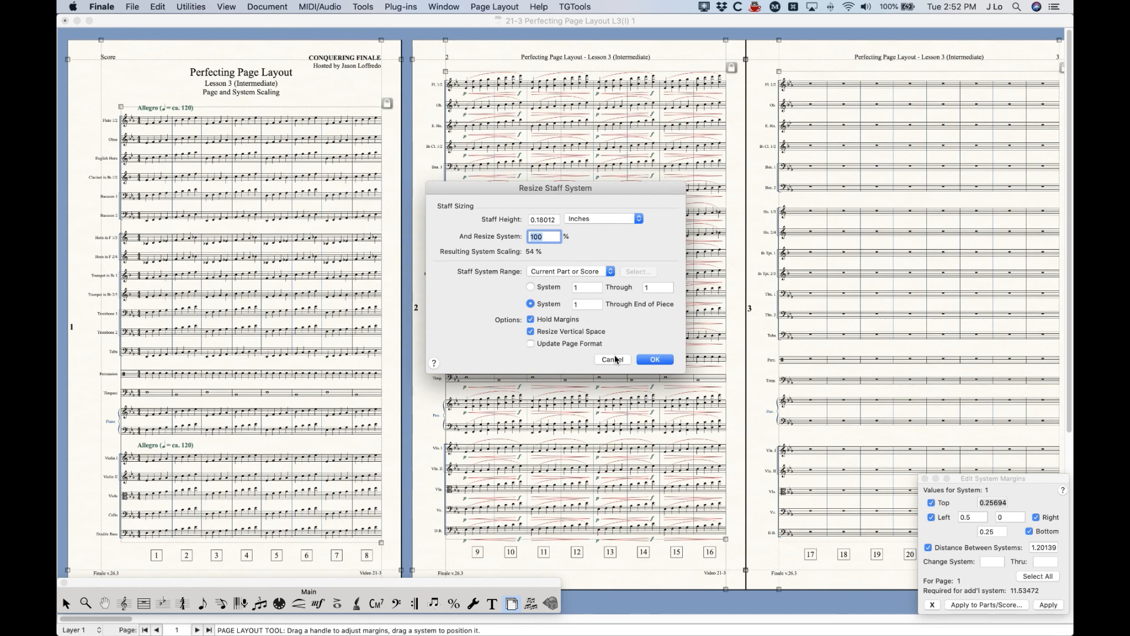
click(561, 274)
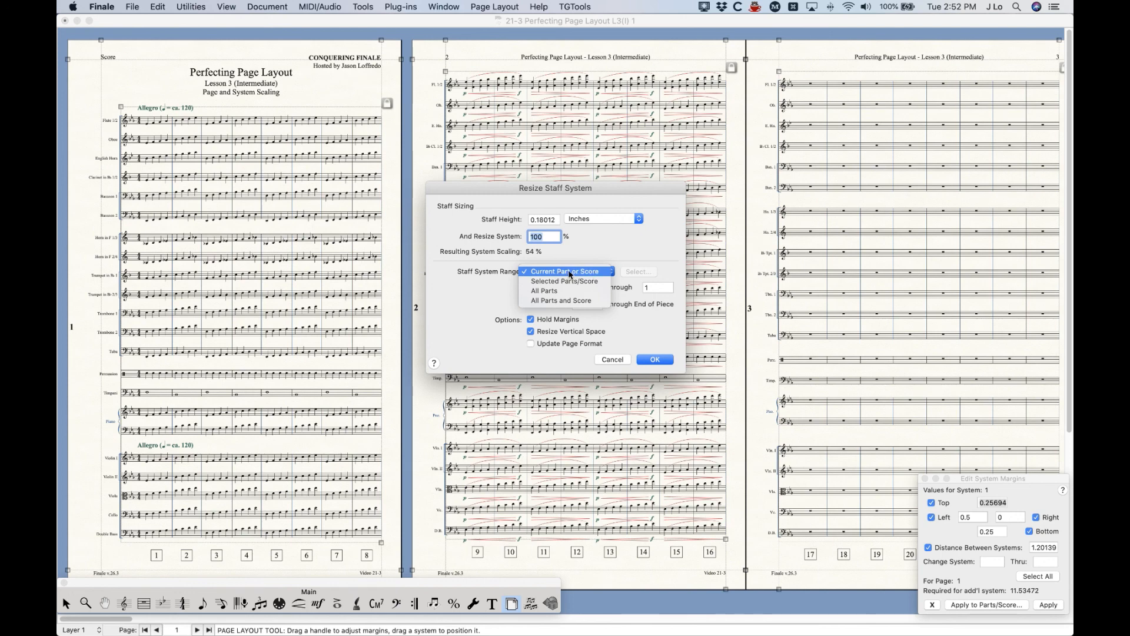
click(569, 273)
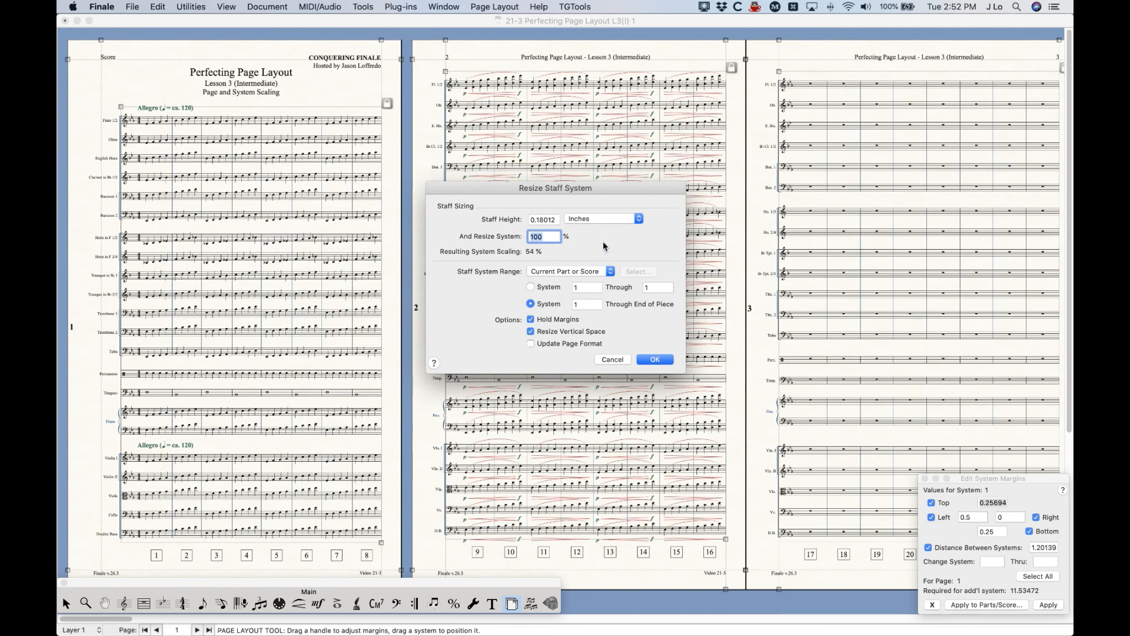
click(613, 359)
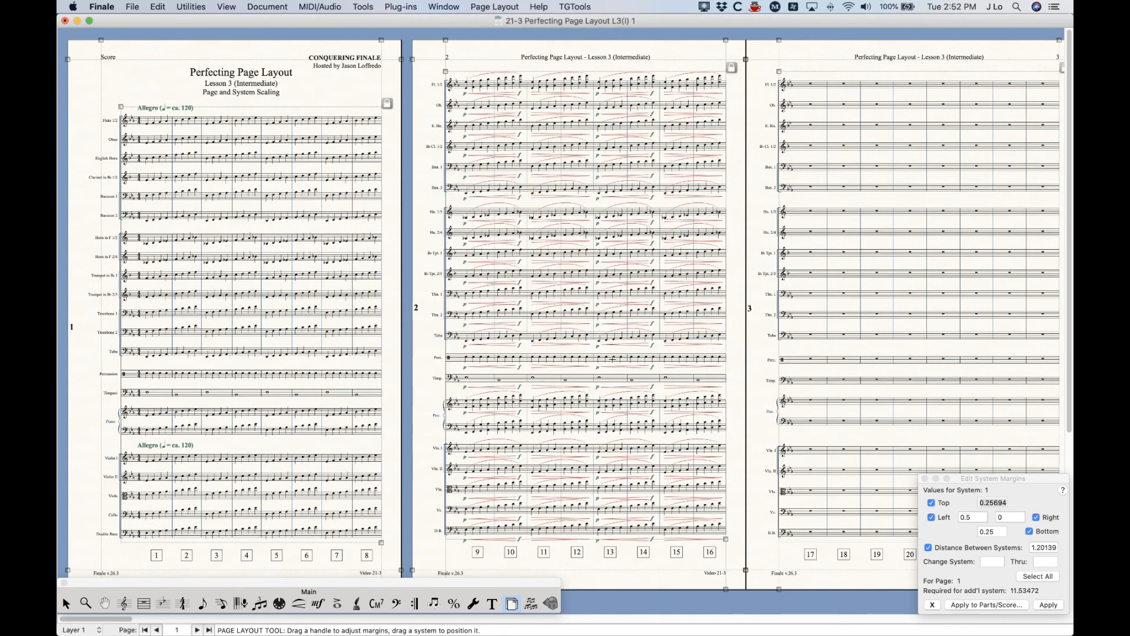
Examine the spacing between staves, slurs, hairpins and dynamics on page 2, from the flutes down to the double basses, using the Selection tool
key(super+equal)
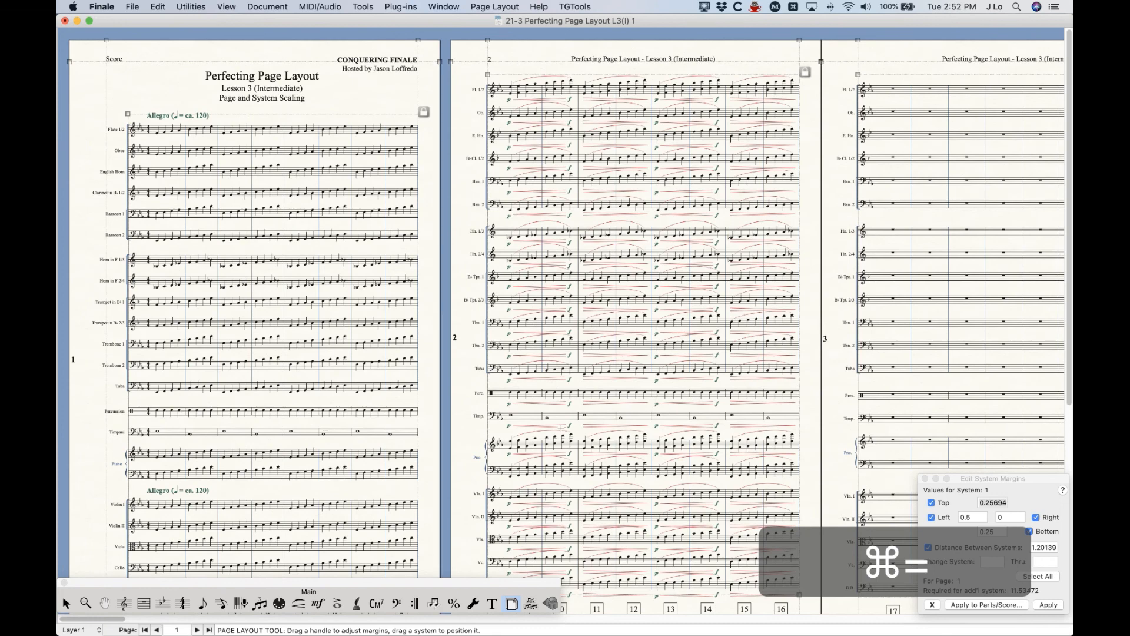
key(super+equal)
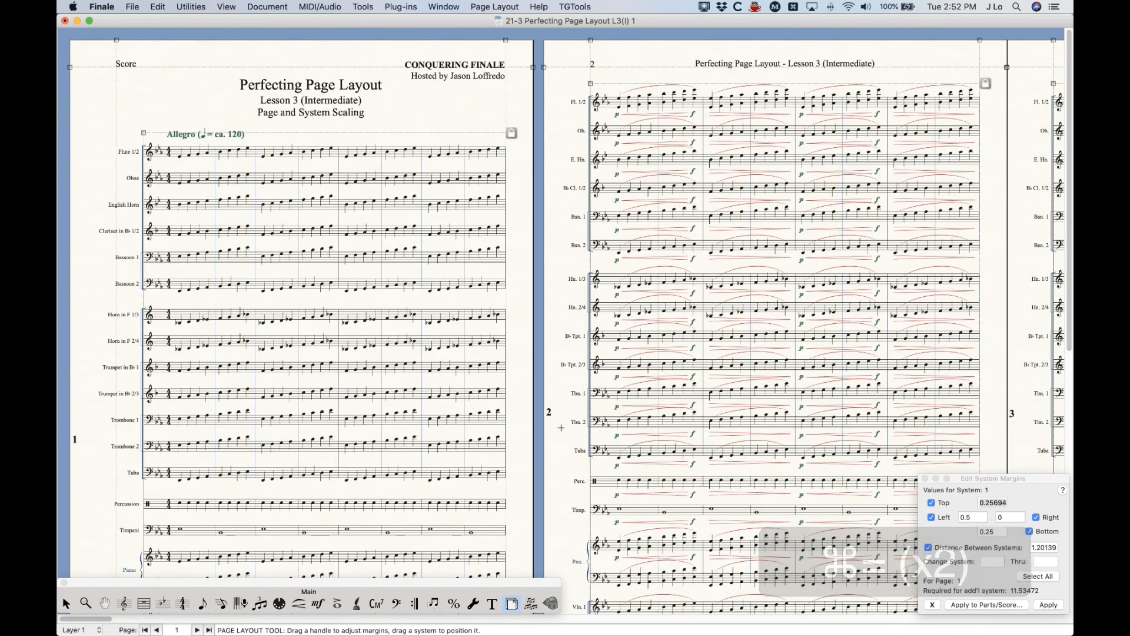
scroll(562, 428, right, 10)
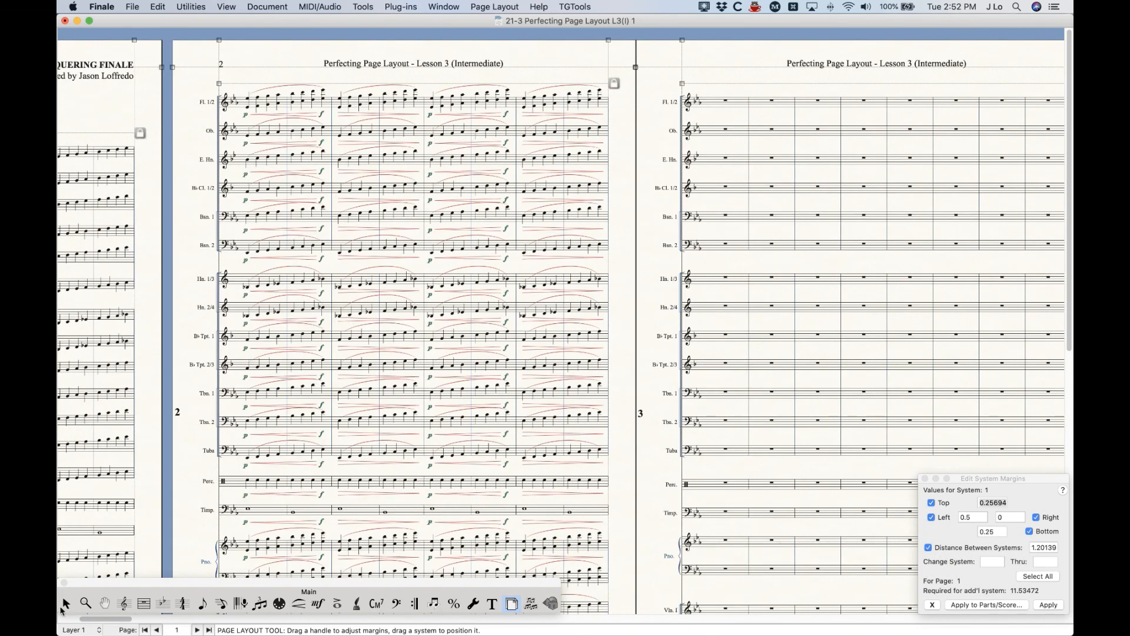
click(64, 605)
scroll(443, 396, down, 4)
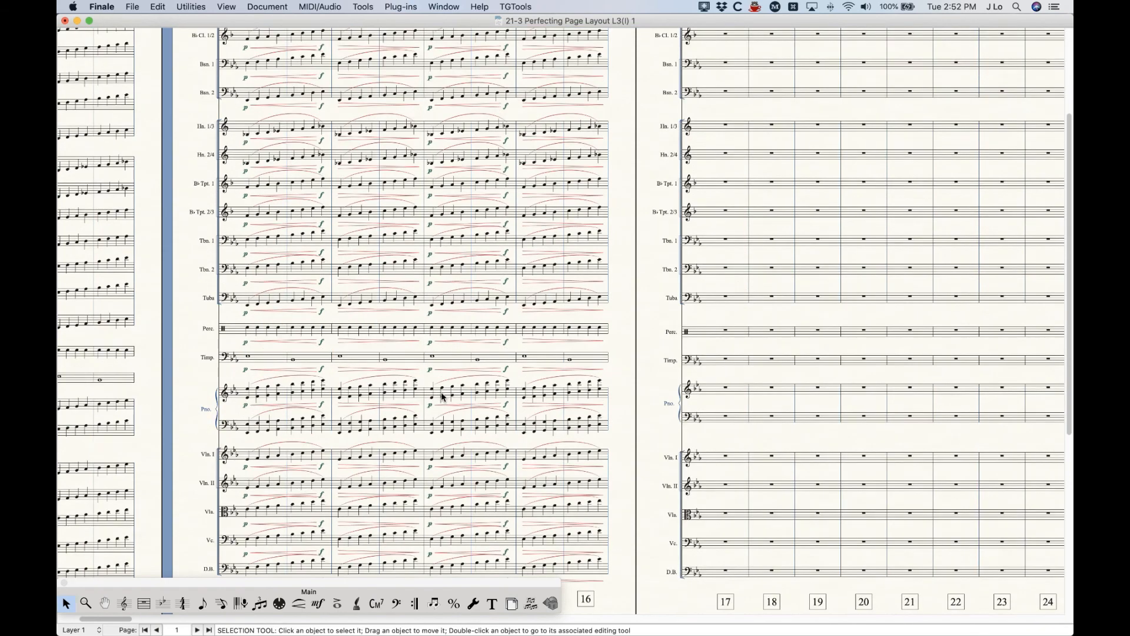
scroll(443, 395, down, 4)
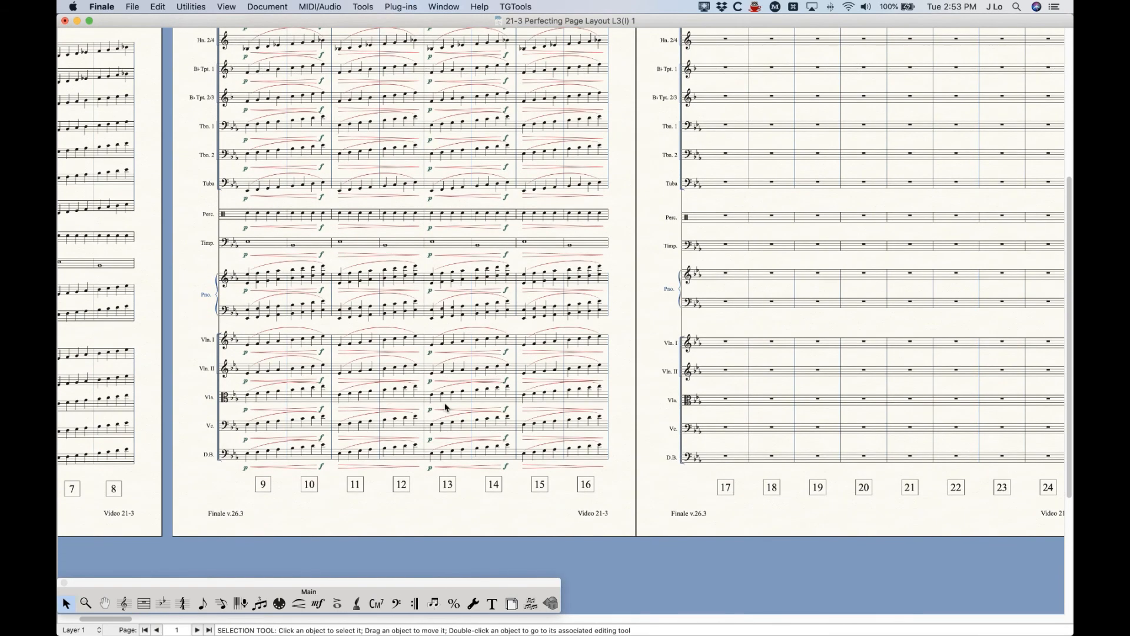
scroll(444, 404, up, 7)
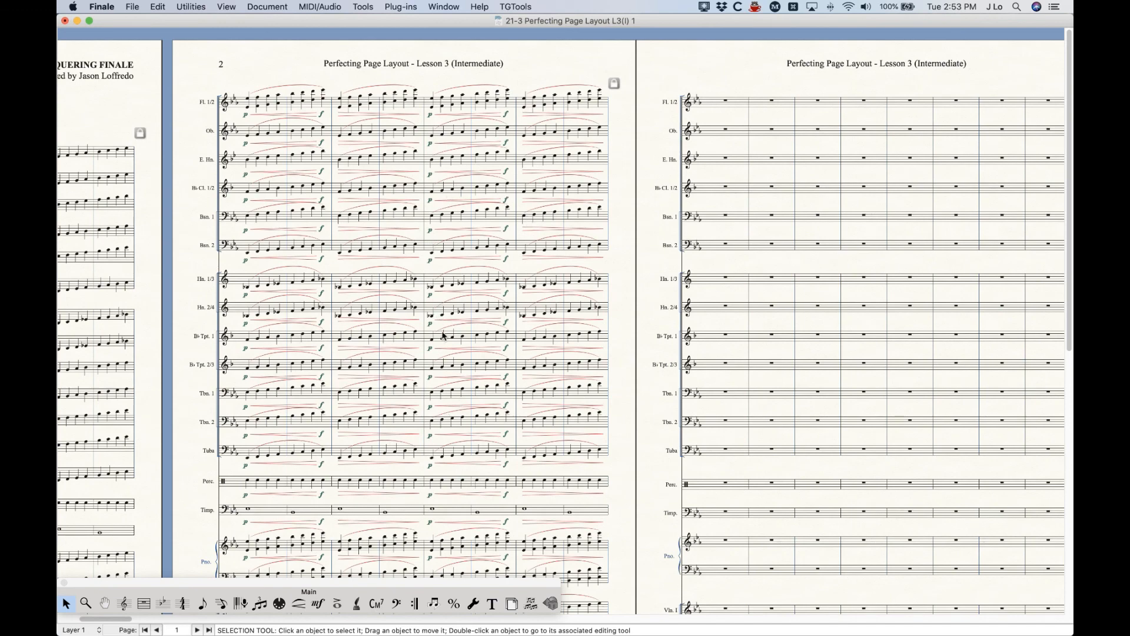
scroll(444, 336, down, 5)
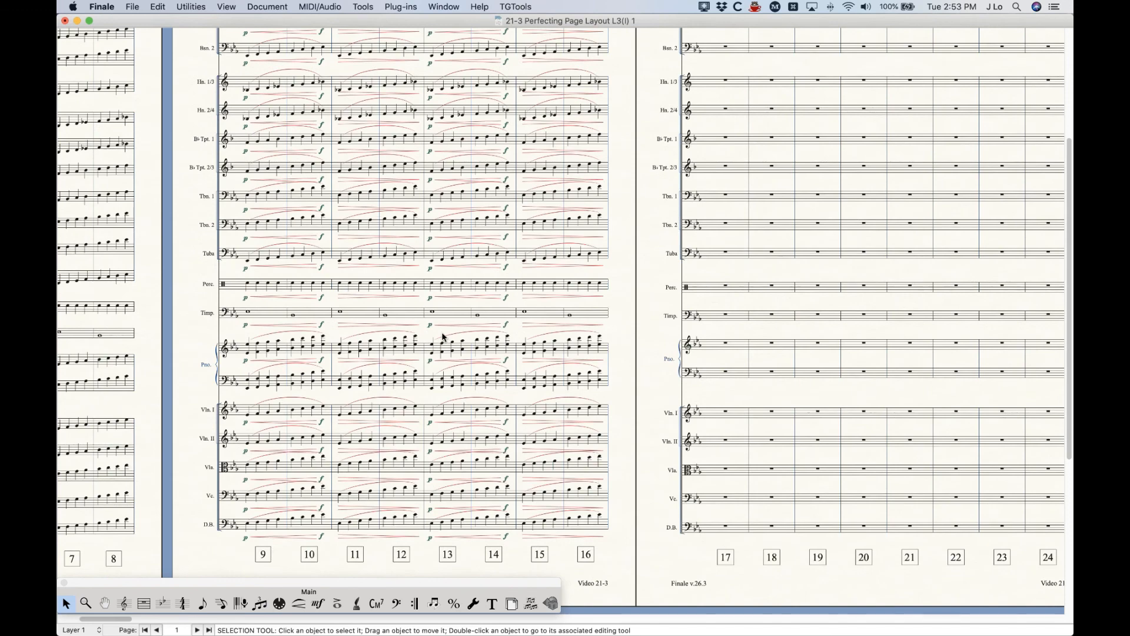
scroll(443, 339, up, 5)
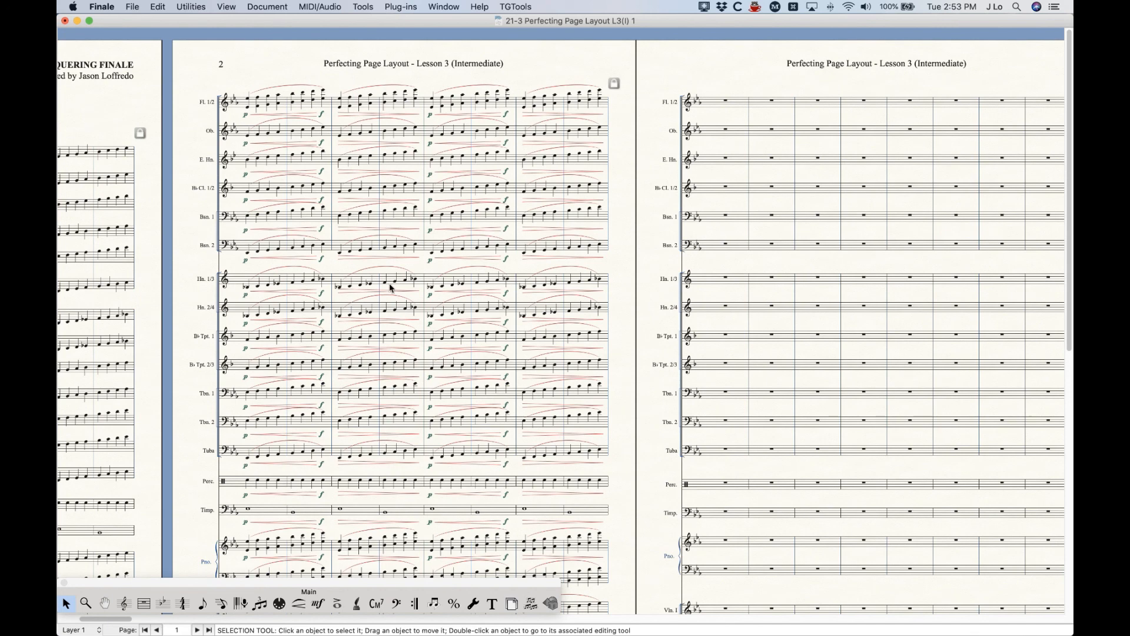
scroll(458, 322, down, 6)
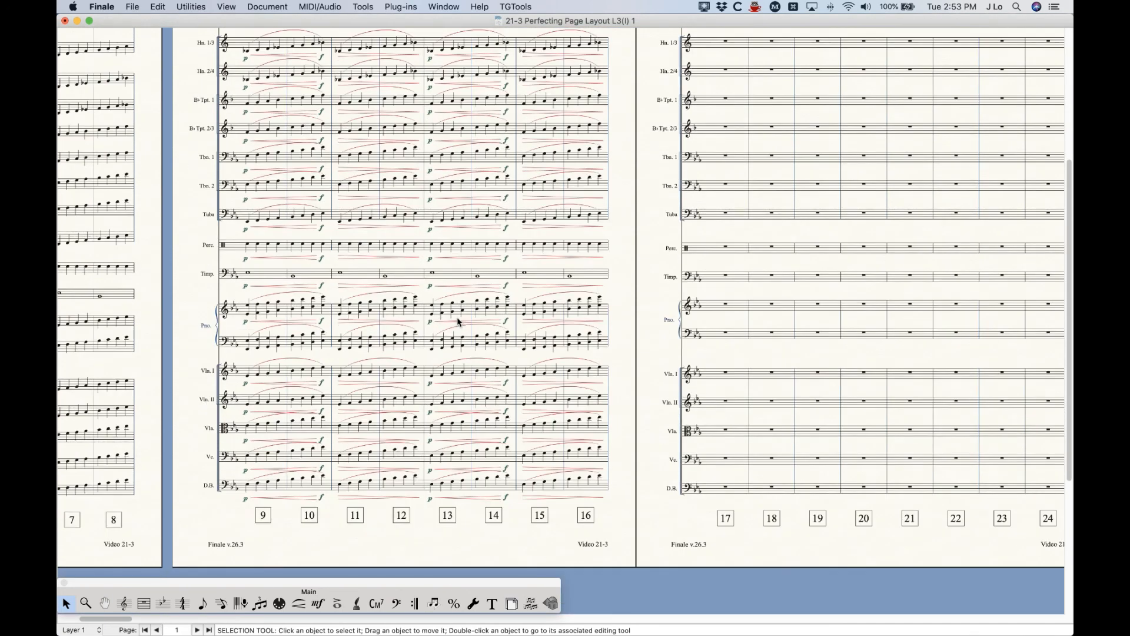
scroll(477, 319, up, 6)
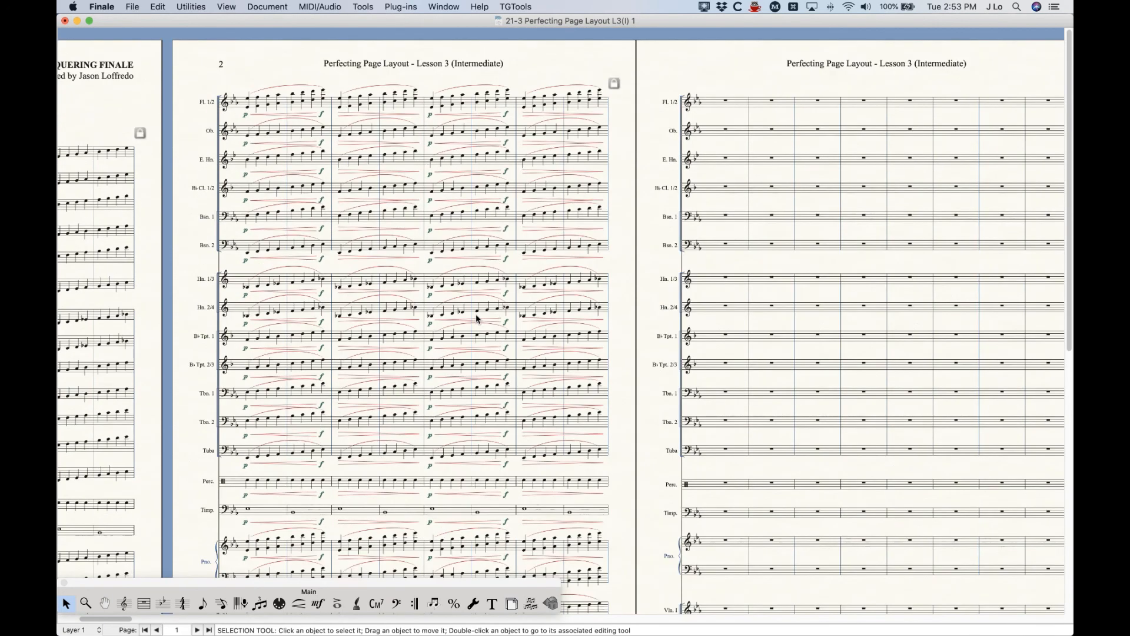
Resize only staff system 2 on page 2 to 92%, with Hold Margins and Resize Vertical Space on
key(super)
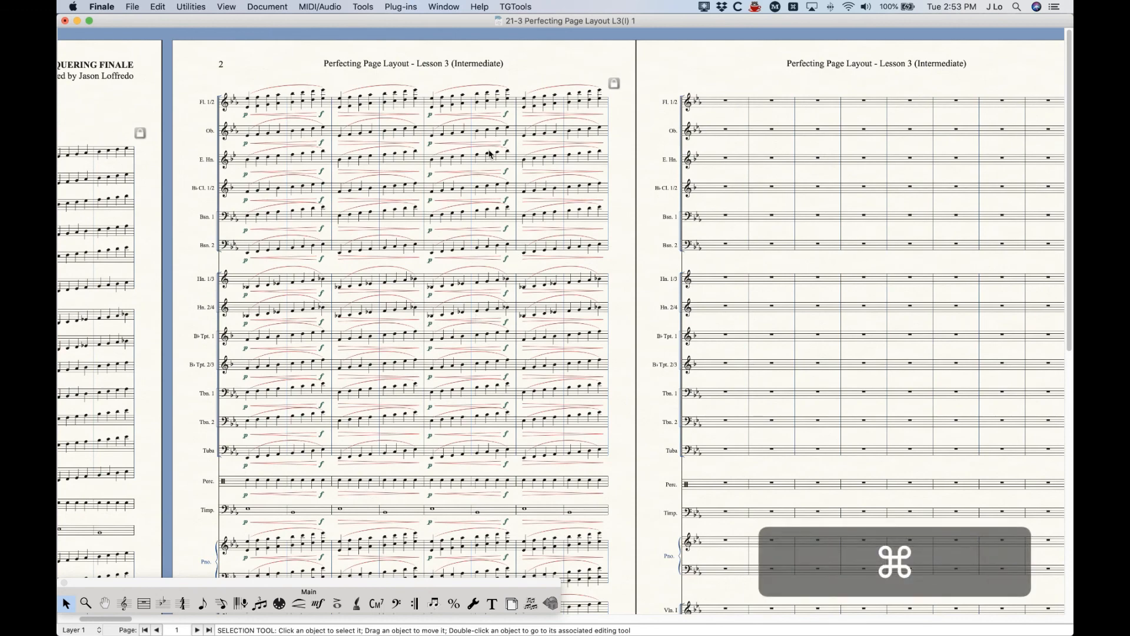
key(super+minus)
key(super+minus)
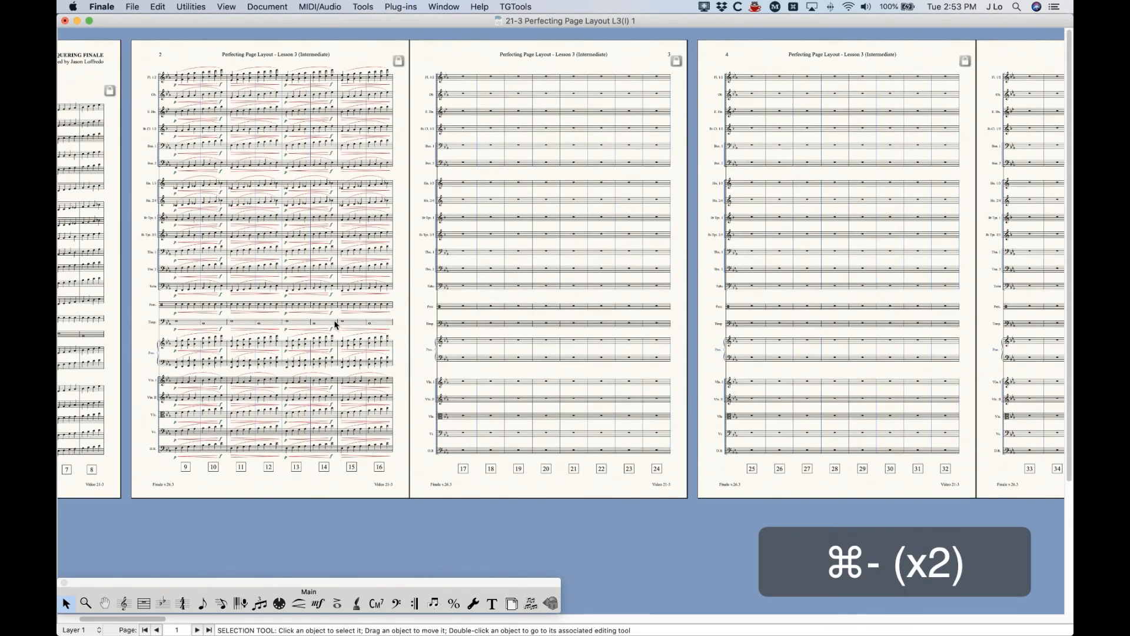
scroll(336, 325, left, 2)
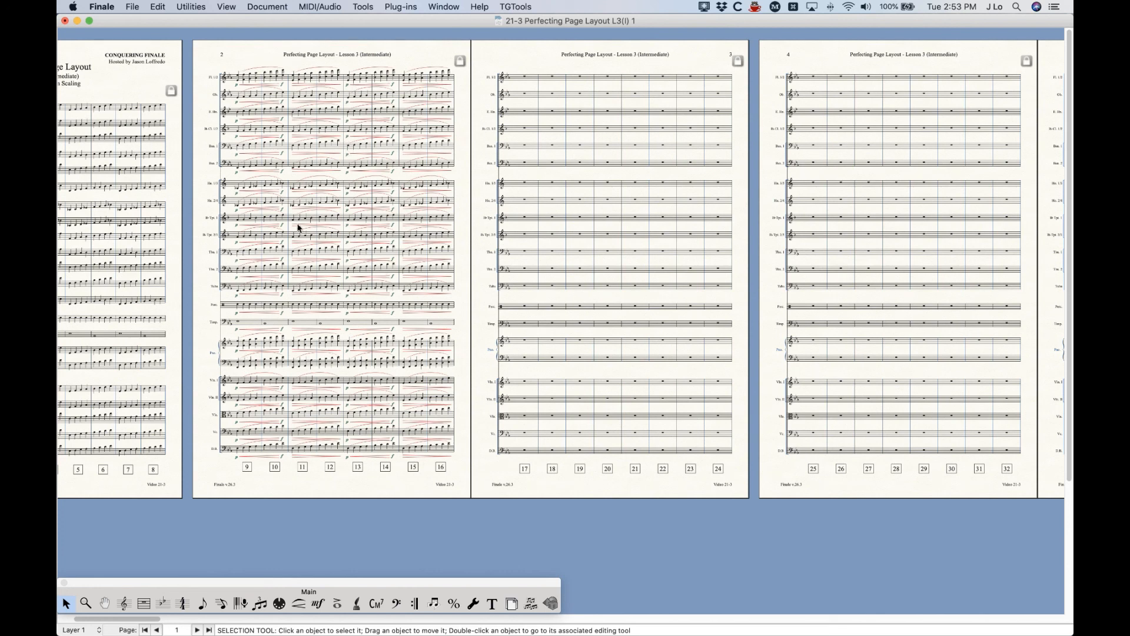
click(511, 604)
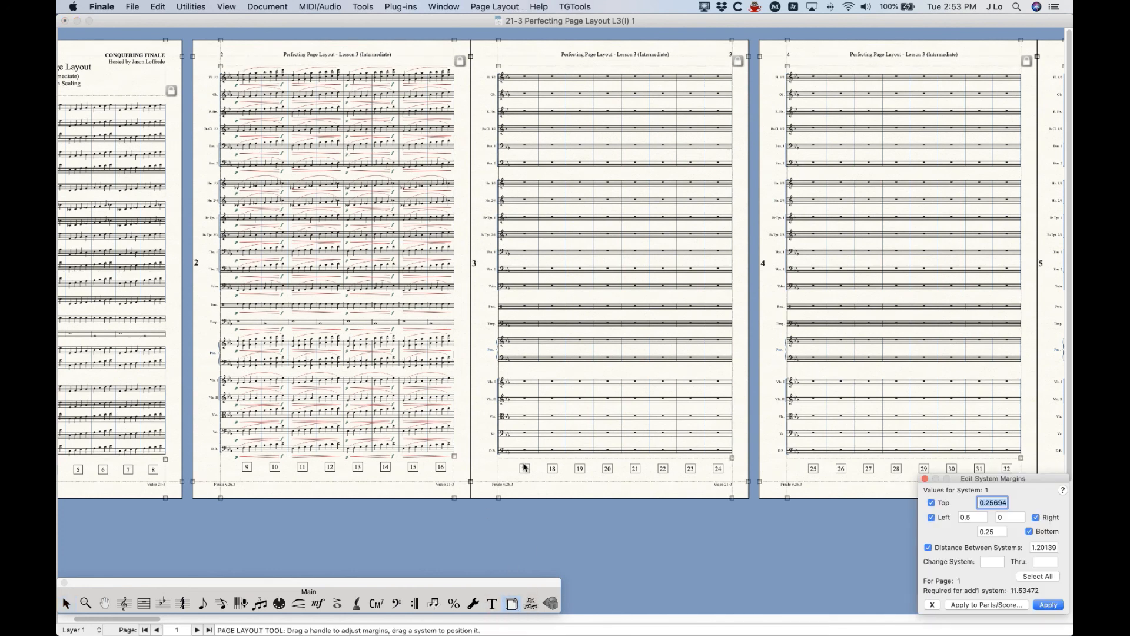
click(391, 269)
click(494, 7)
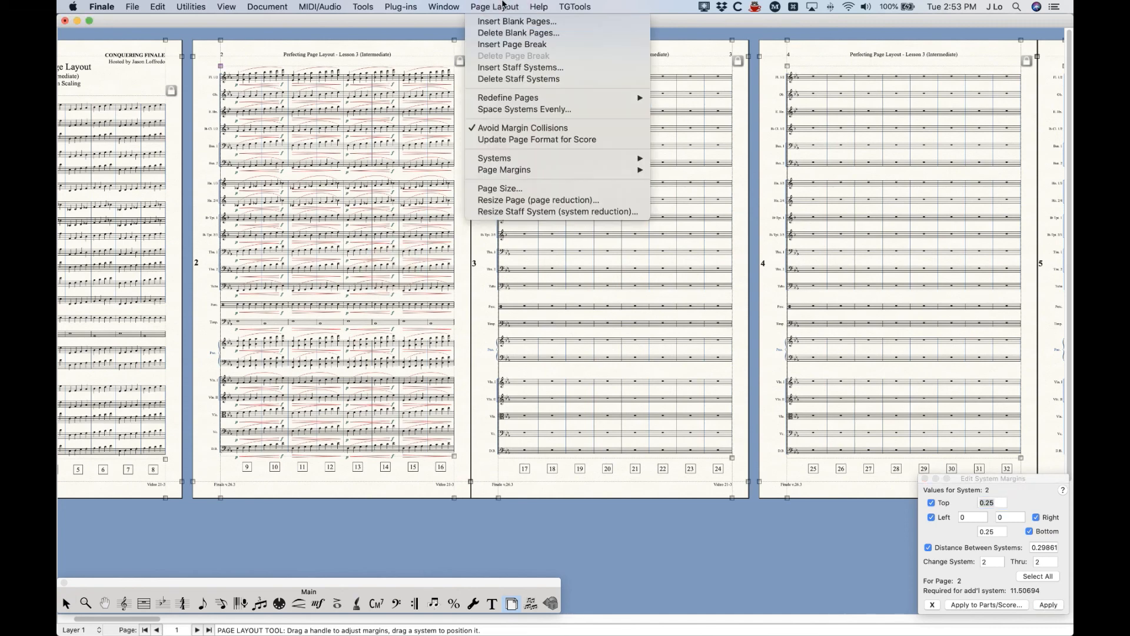
click(526, 212)
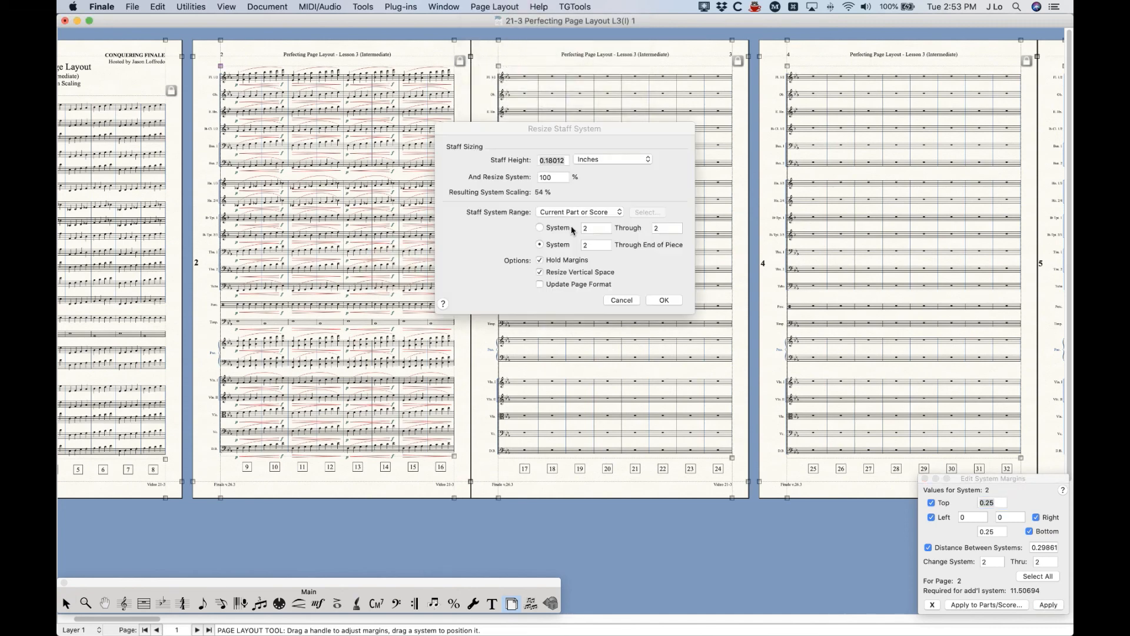
double_click(553, 177)
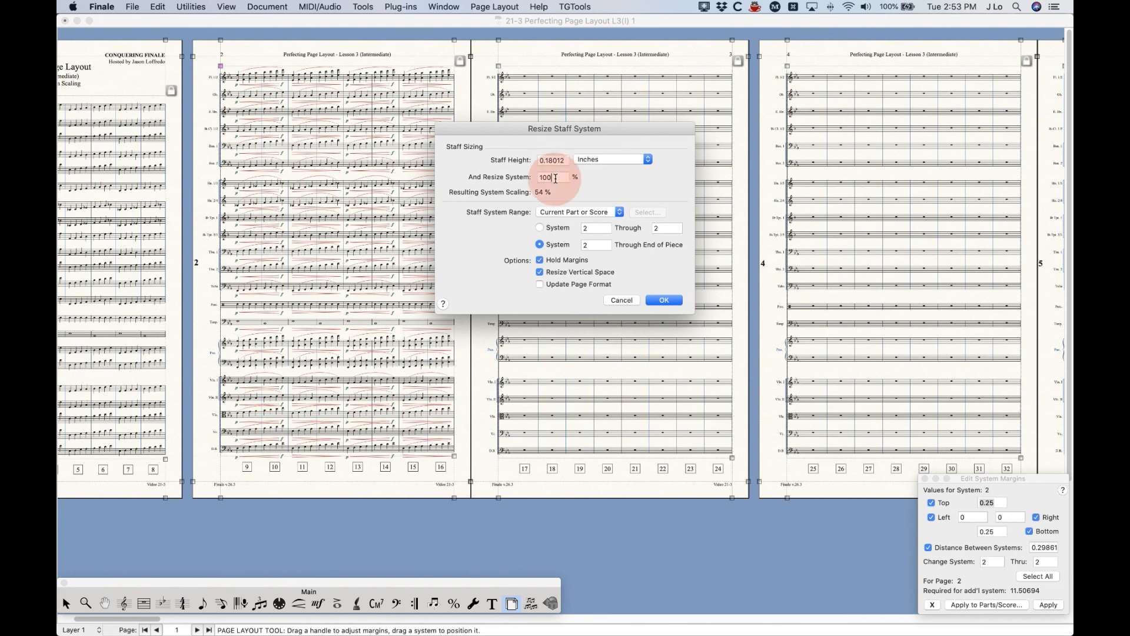
text(92)
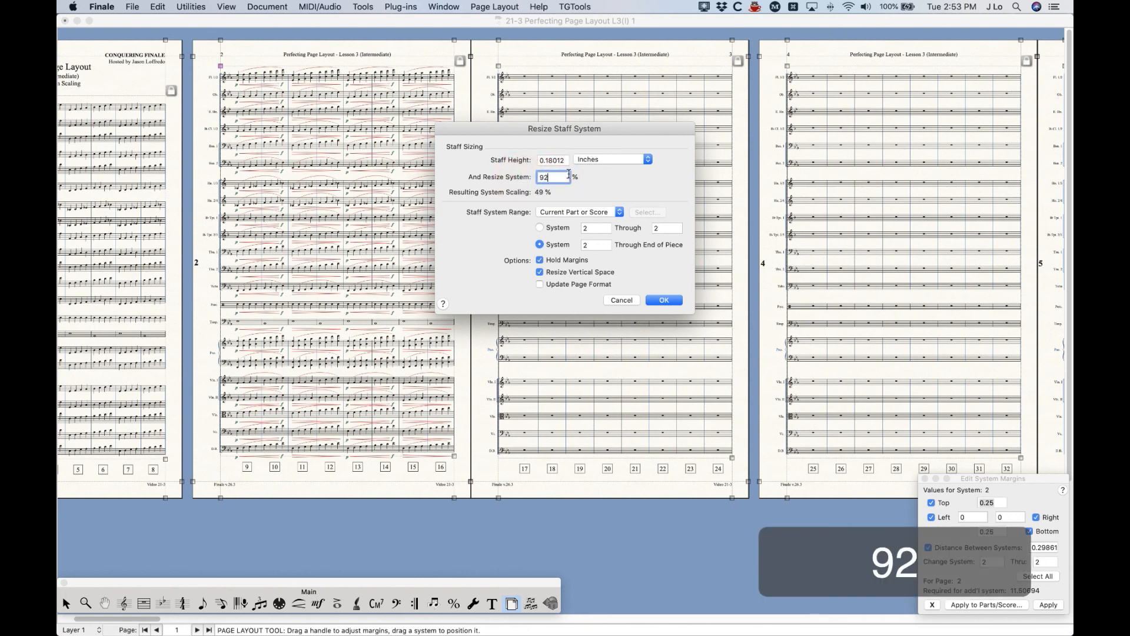
click(540, 229)
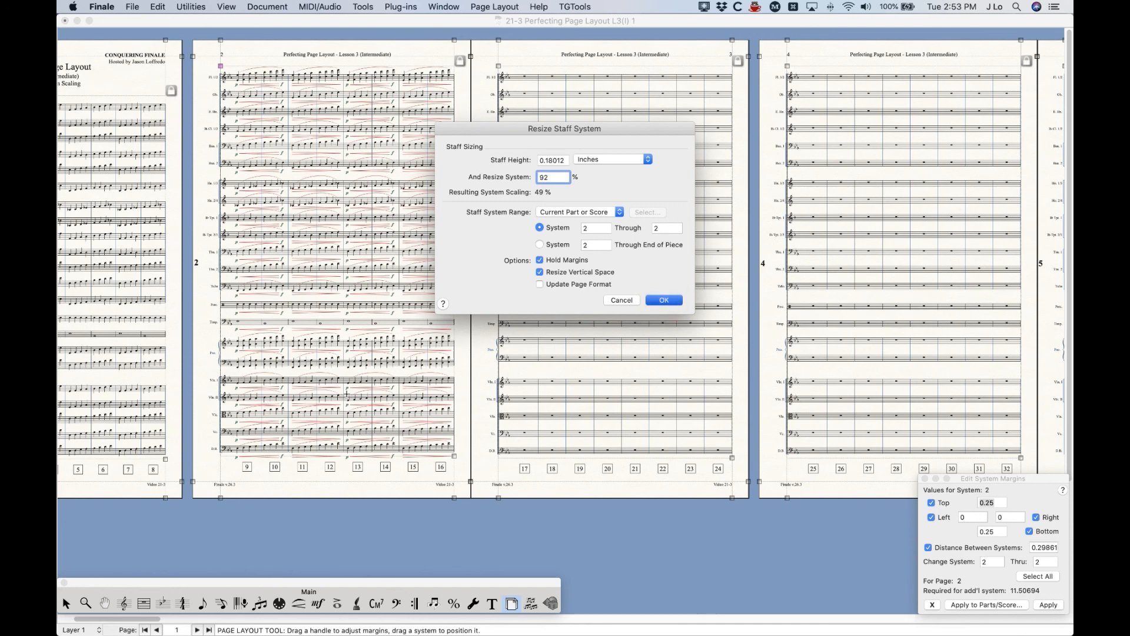
key(Return)
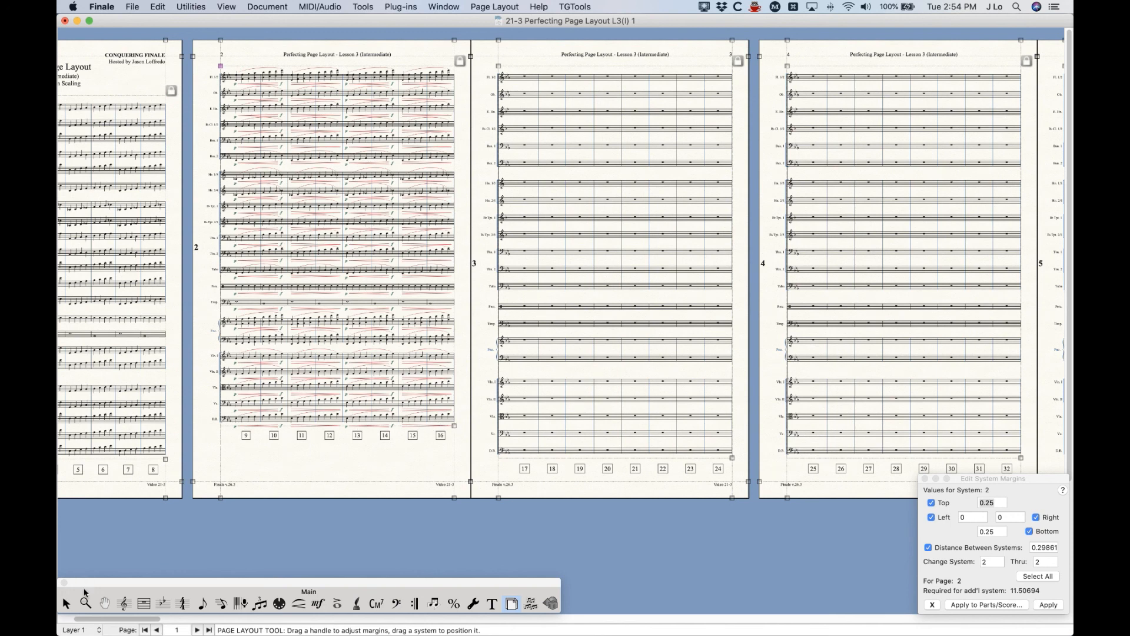
Respace all the staves in the page 2 system, scaling the space above each staff to 110% and keeping the top staff position
click(125, 603)
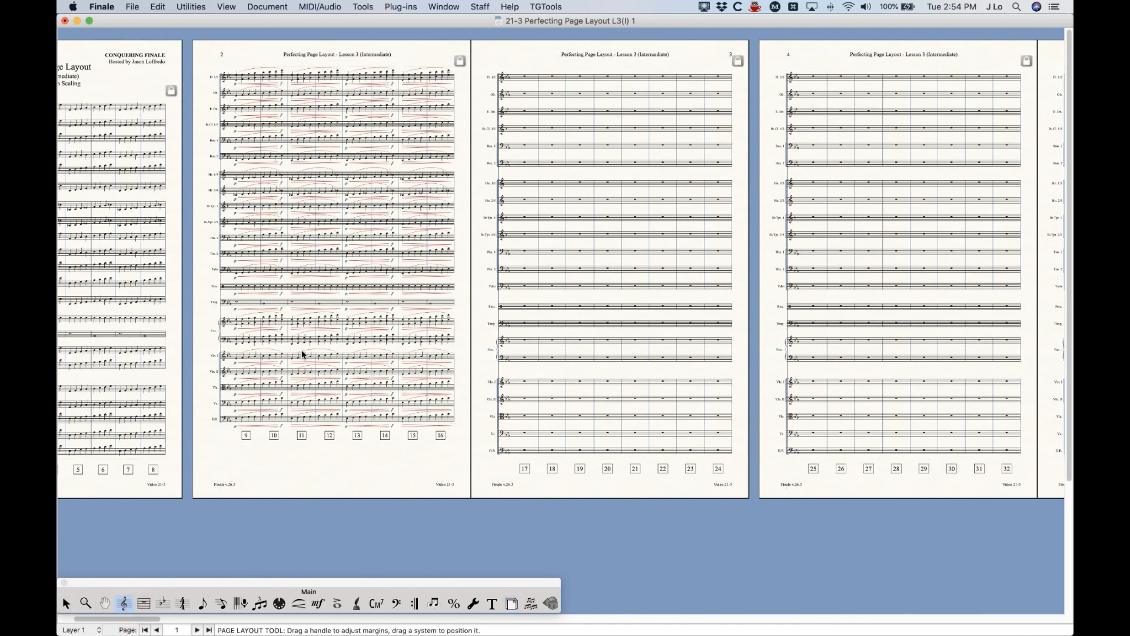
click(253, 66)
click(245, 76)
shift+click(434, 421)
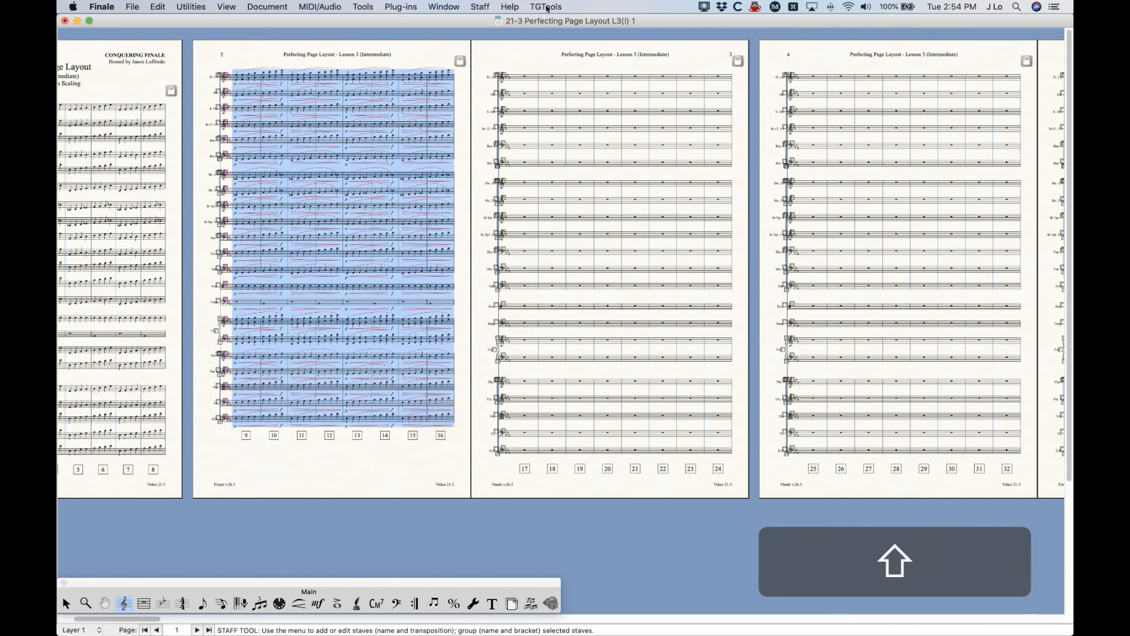
click(481, 6)
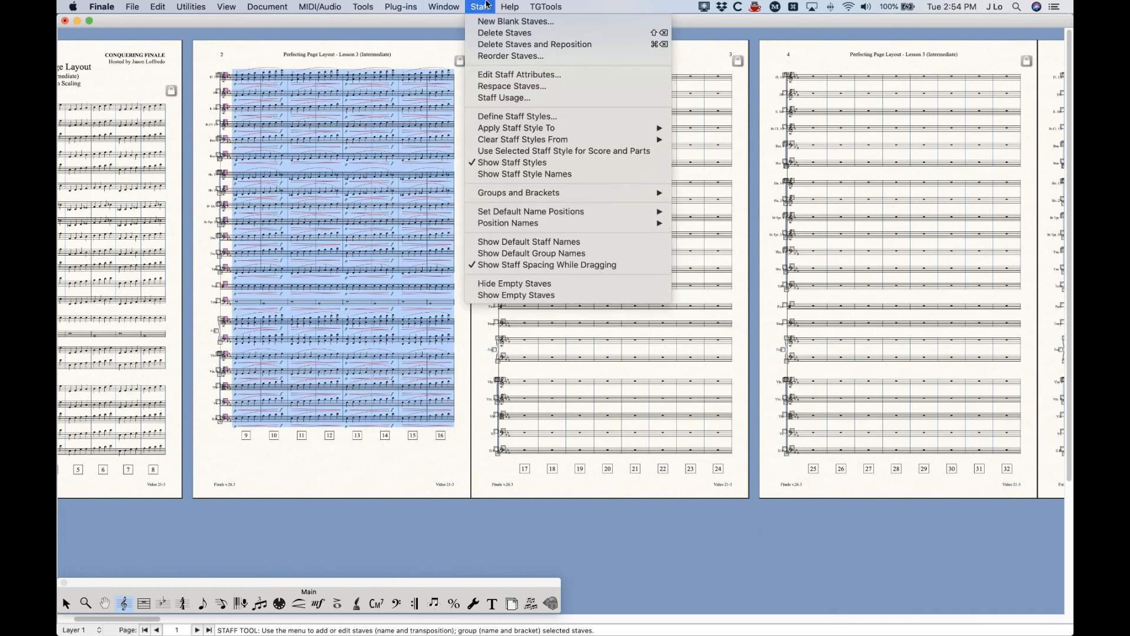
click(496, 89)
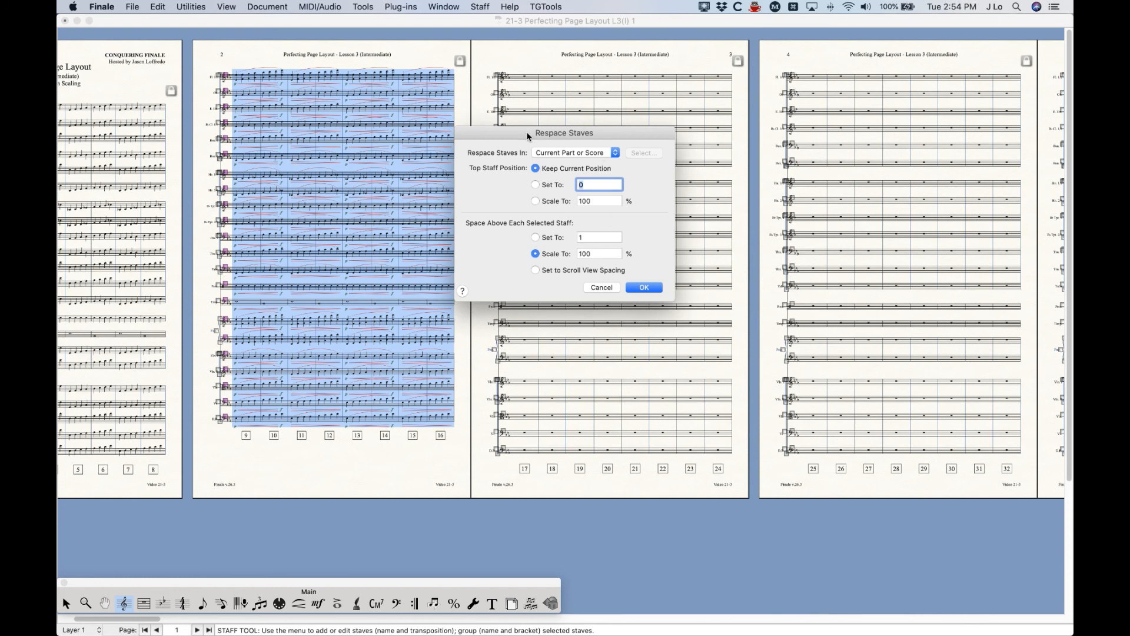
drag(528, 134, 561, 137)
double_click(641, 258)
text(110)
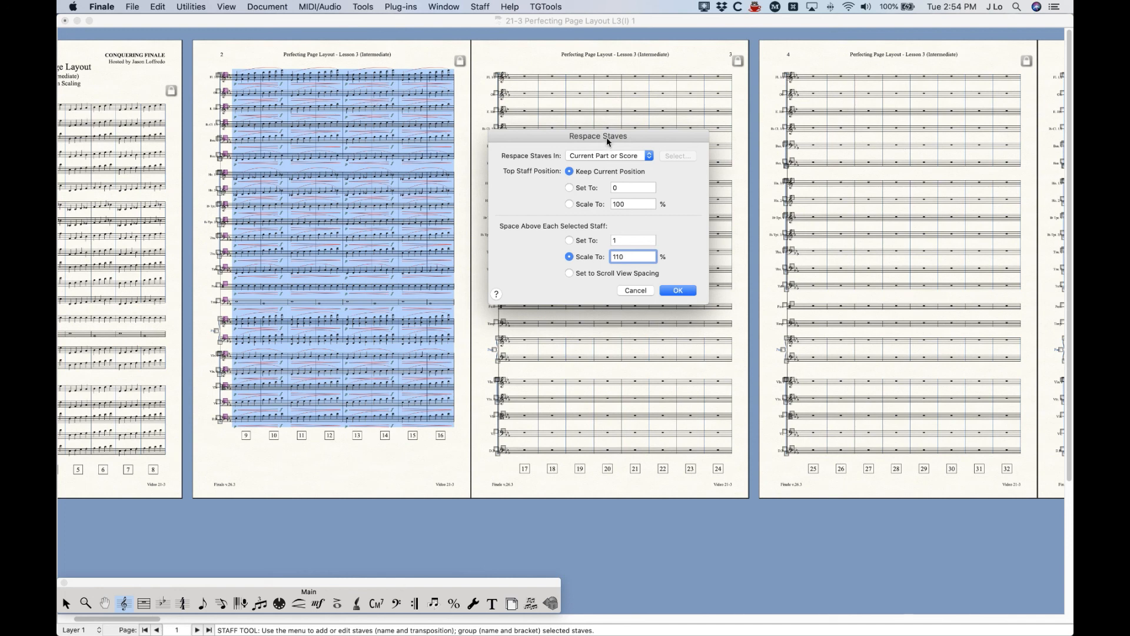
click(678, 291)
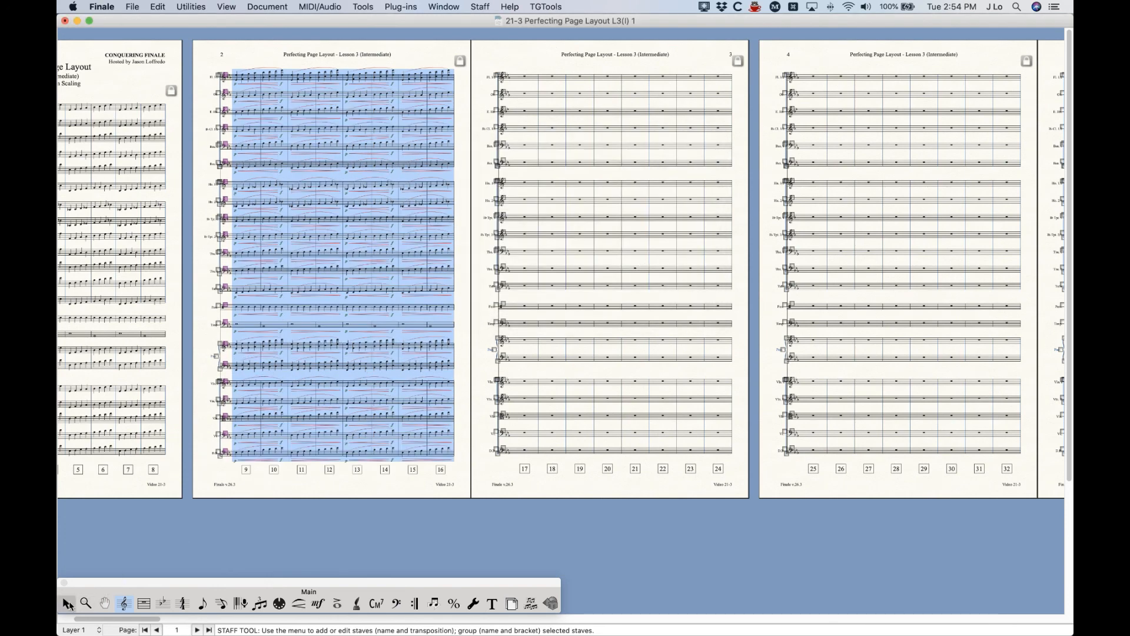
key(Escape)
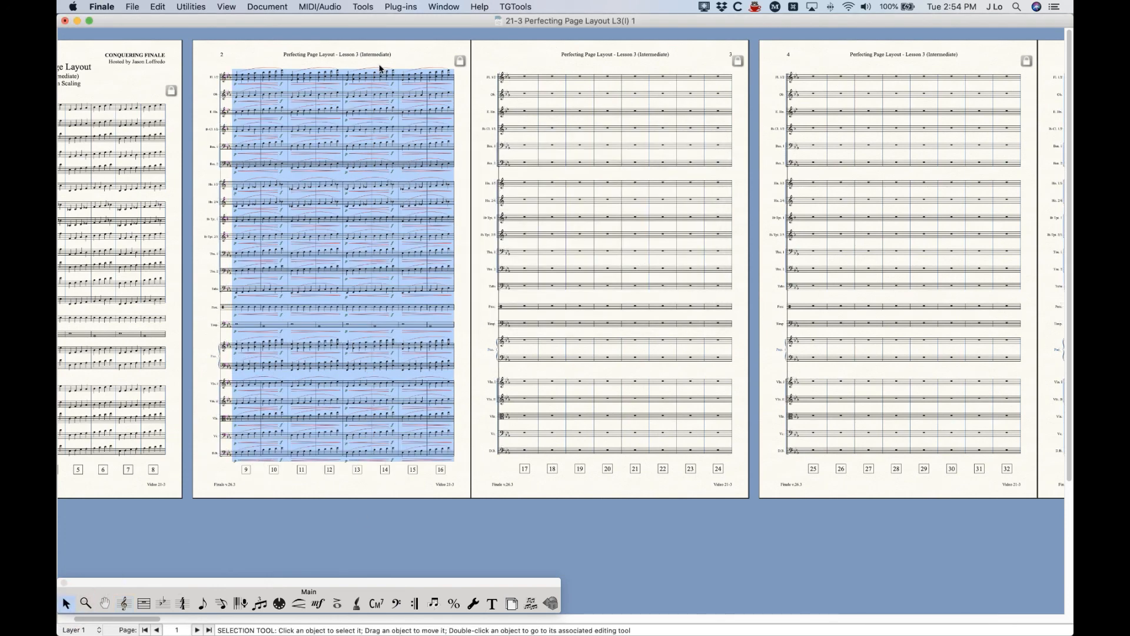
click(412, 55)
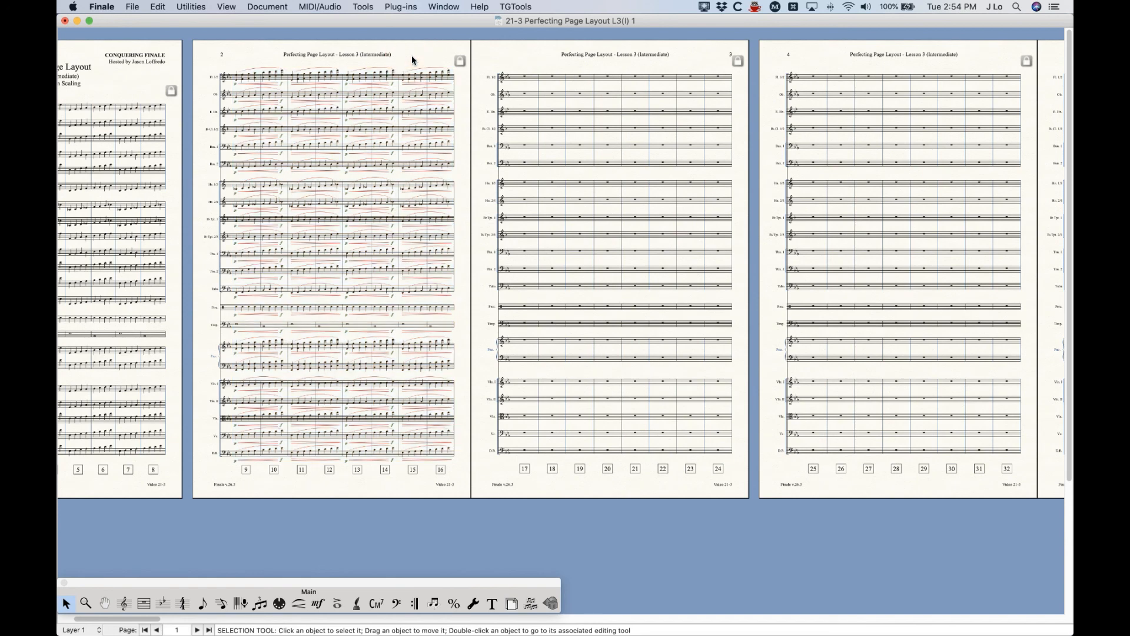
Examine the spacing of staves, slurs, hairpins and dynamics on page 2, from the flutes down to the double basses
key(super+equal)
key(super+equal)
key(super+equal)
key(super+equal)
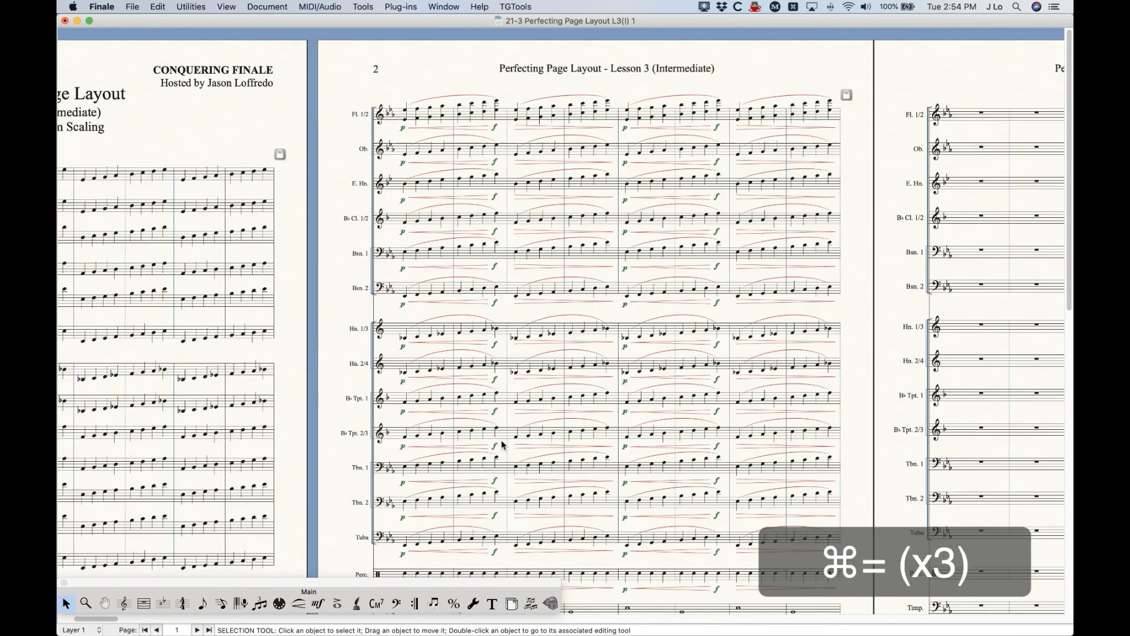
scroll(467, 462, right, 3)
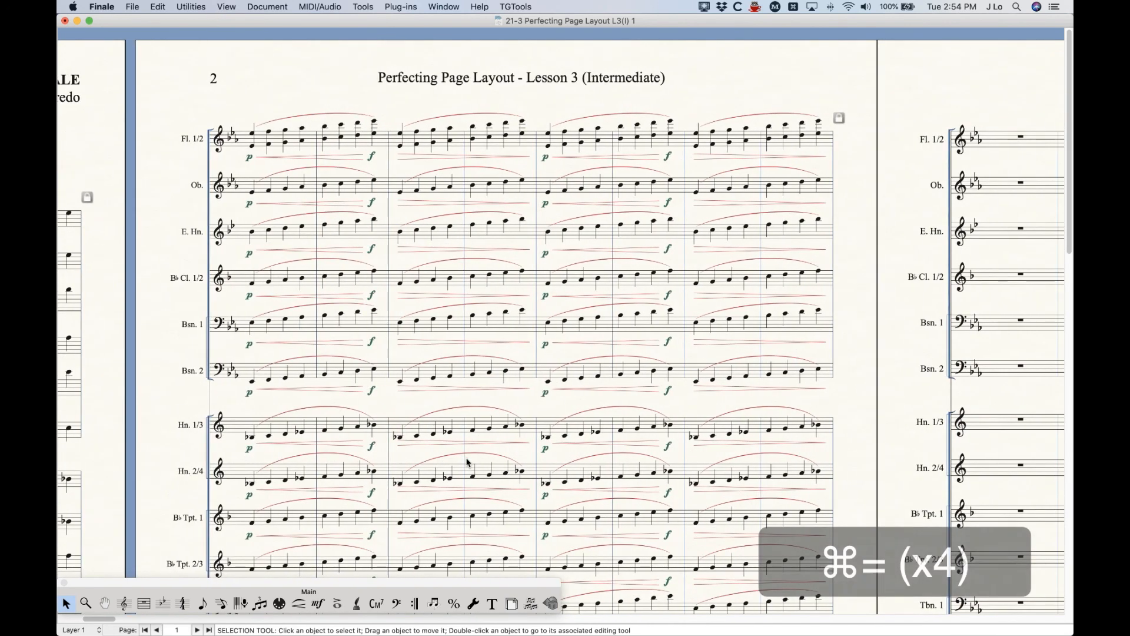
scroll(467, 462, down, 3)
scroll(467, 462, down, 5)
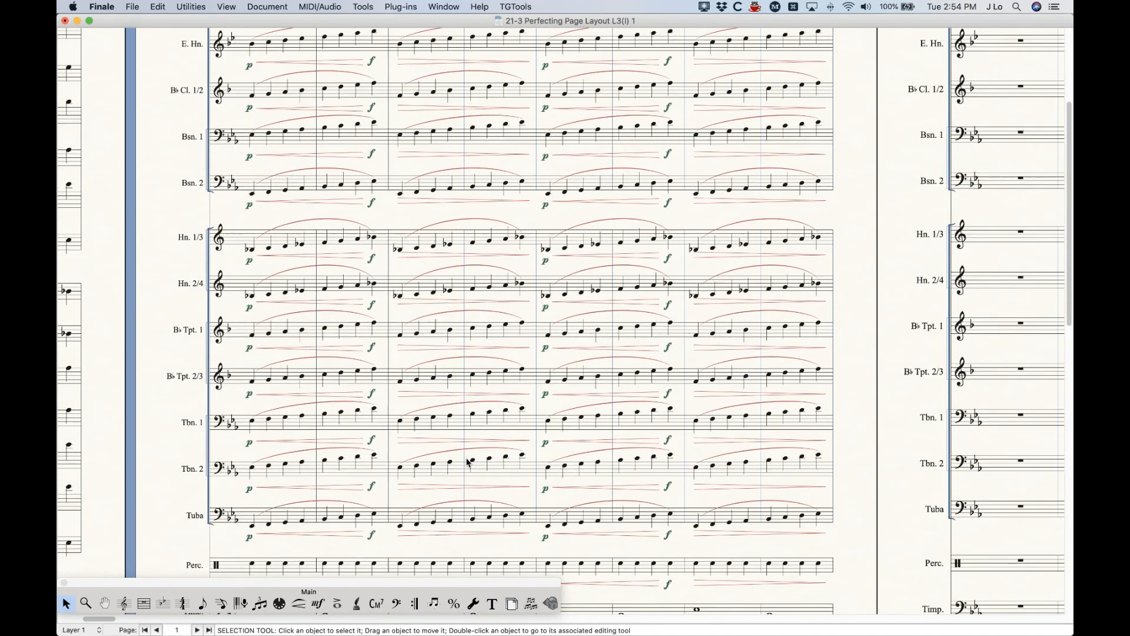
scroll(467, 462, down, 5)
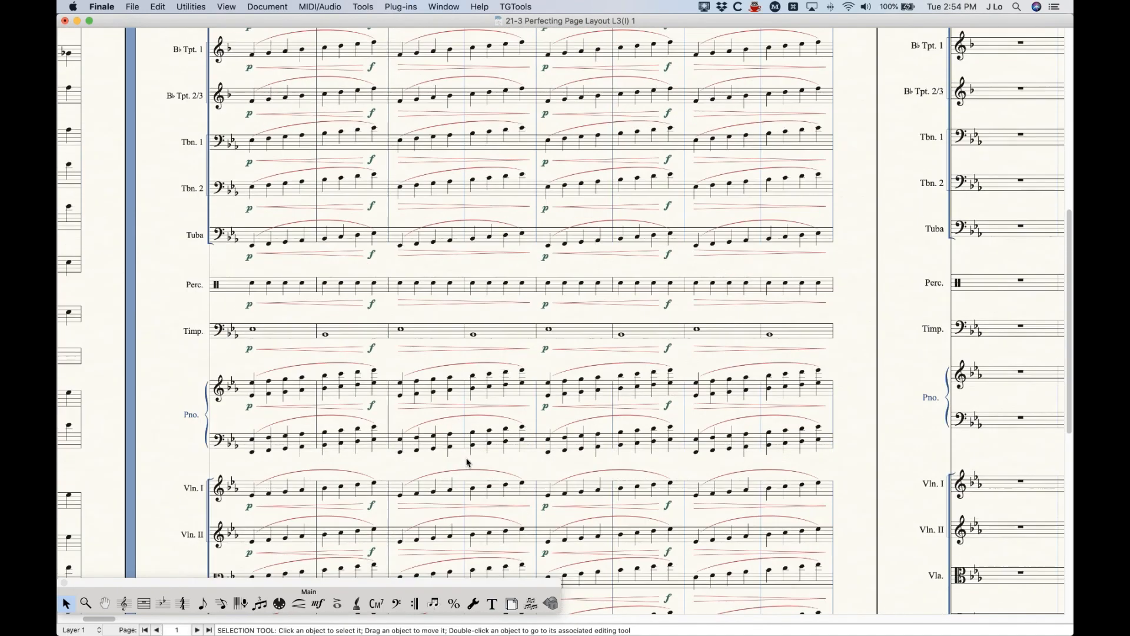
scroll(467, 463, down, 5)
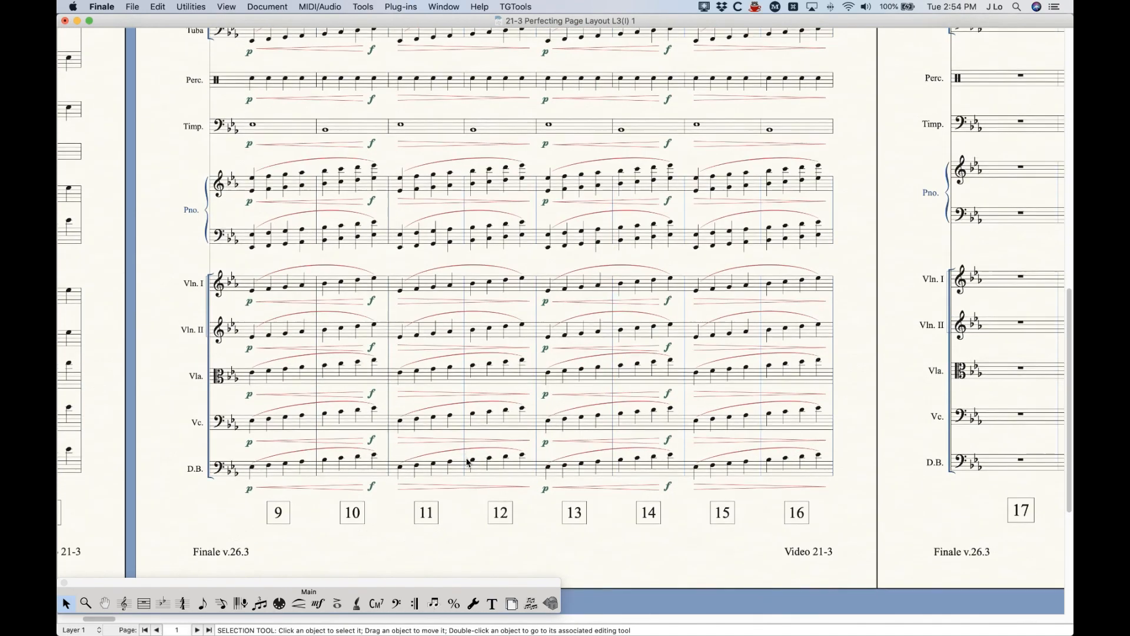
Compare the staff size of Trombone 2 on page 2 with its staff at the end of page 1
key(ctrl+minus)
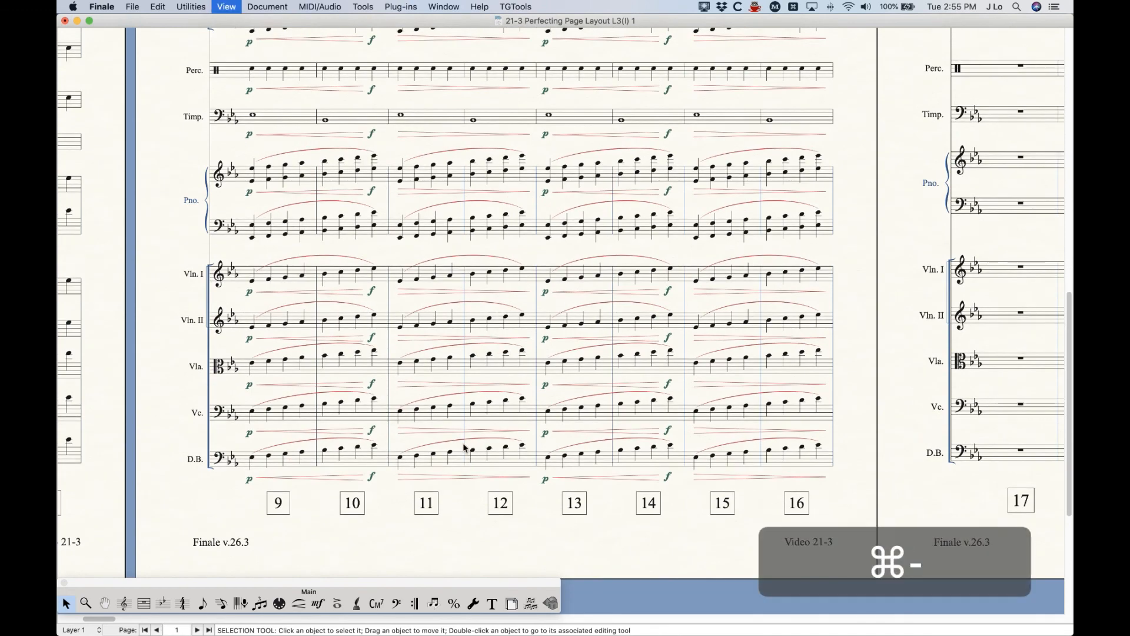
scroll(458, 440, up, 2)
key(ctrl+equal)
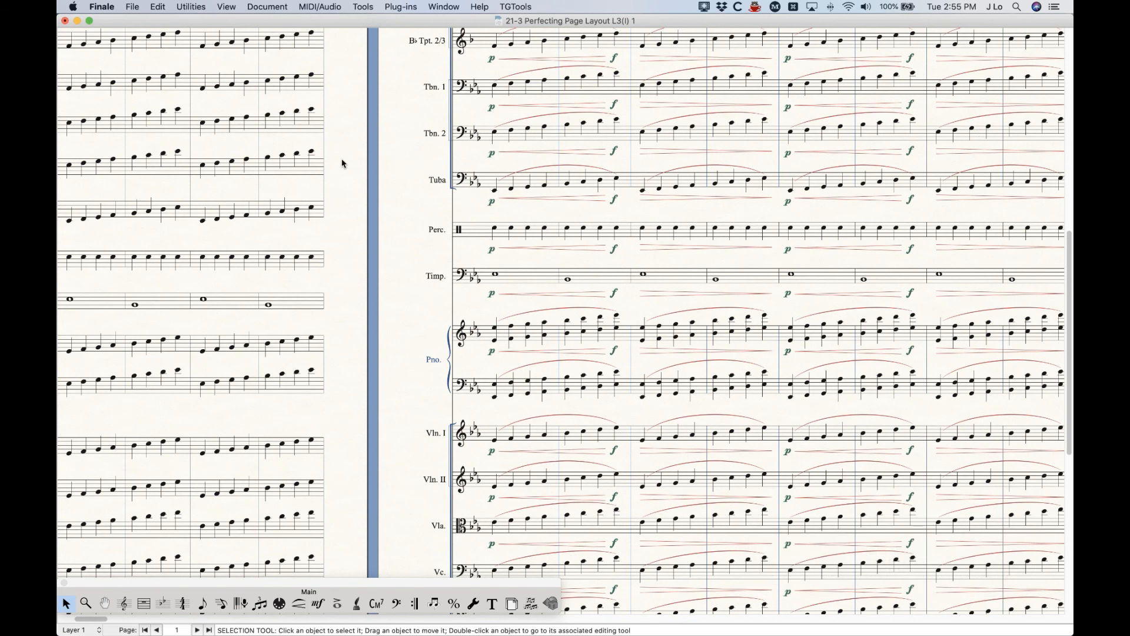
click(505, 133)
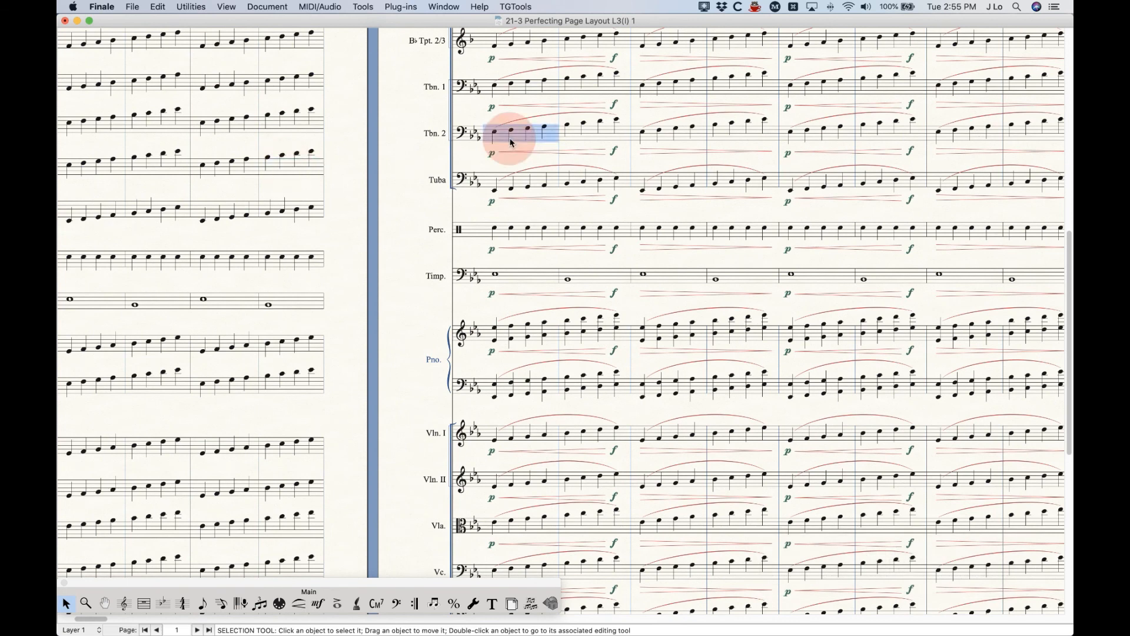
click(273, 164)
click(534, 143)
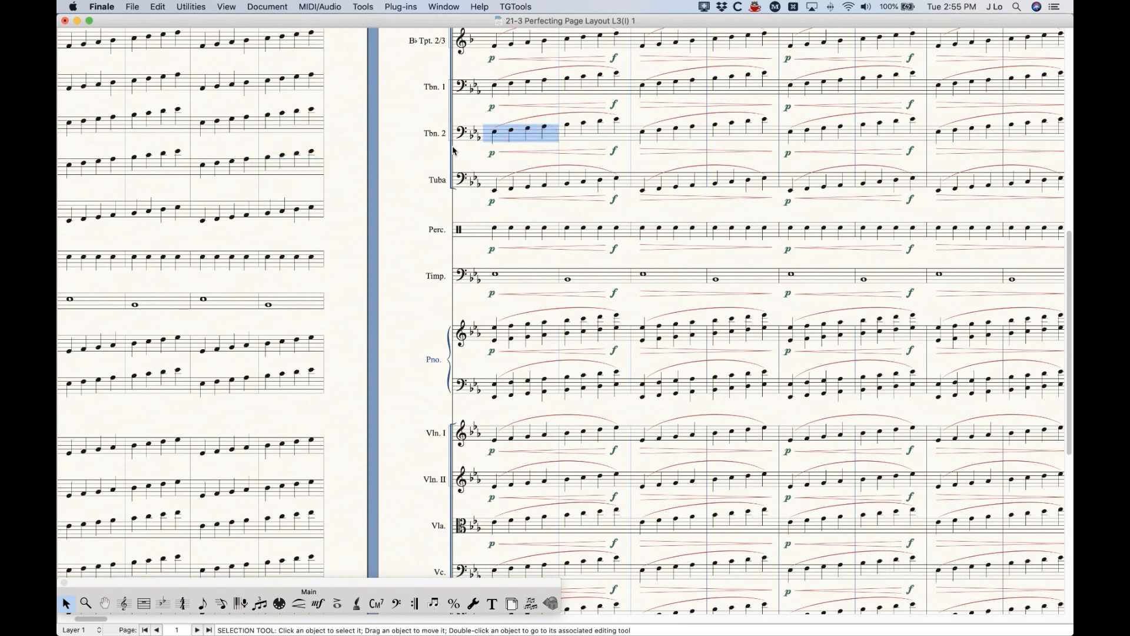
click(297, 166)
click(536, 134)
click(300, 168)
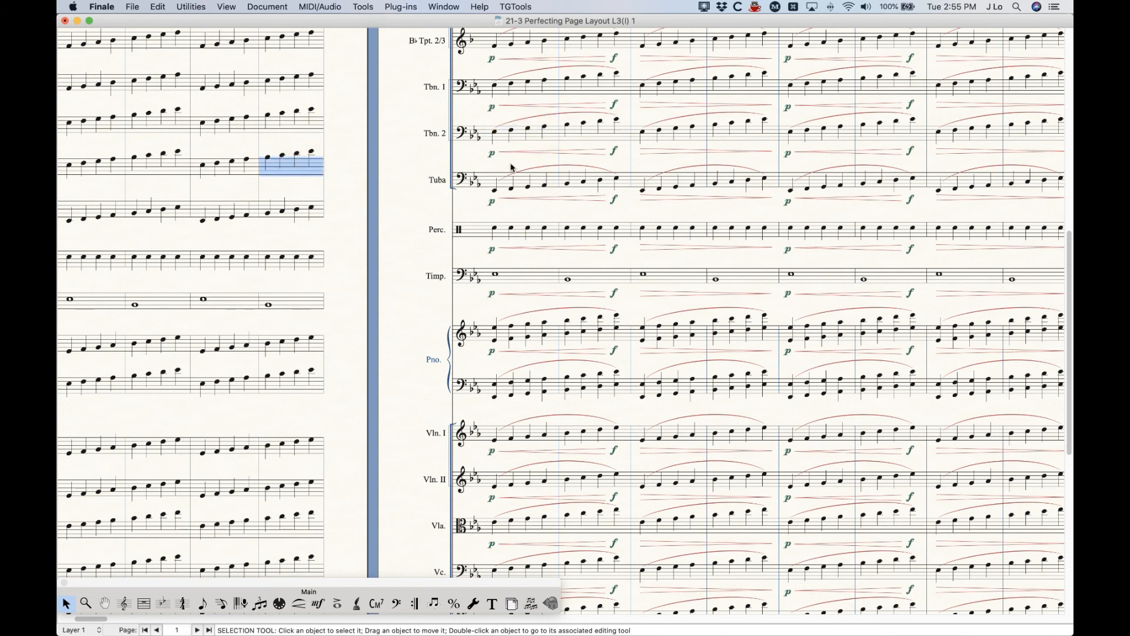
Compare the overall layout of the full systems on pages 1 and 2 side by side
key(super)
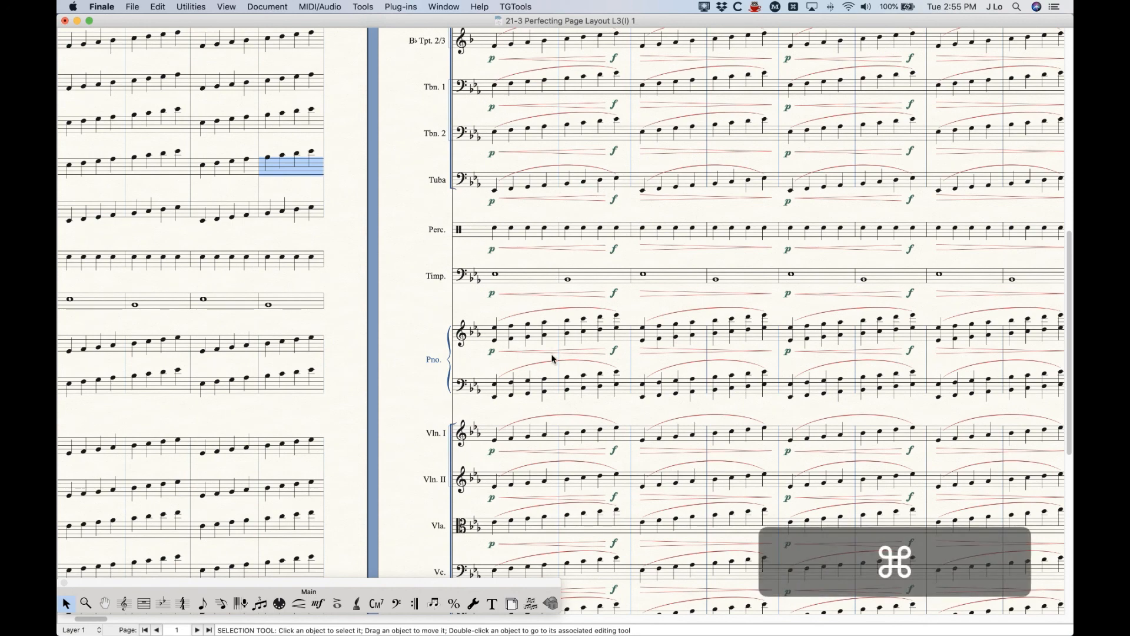
key(super+equal)
key(super+minus)
key(super+minus)
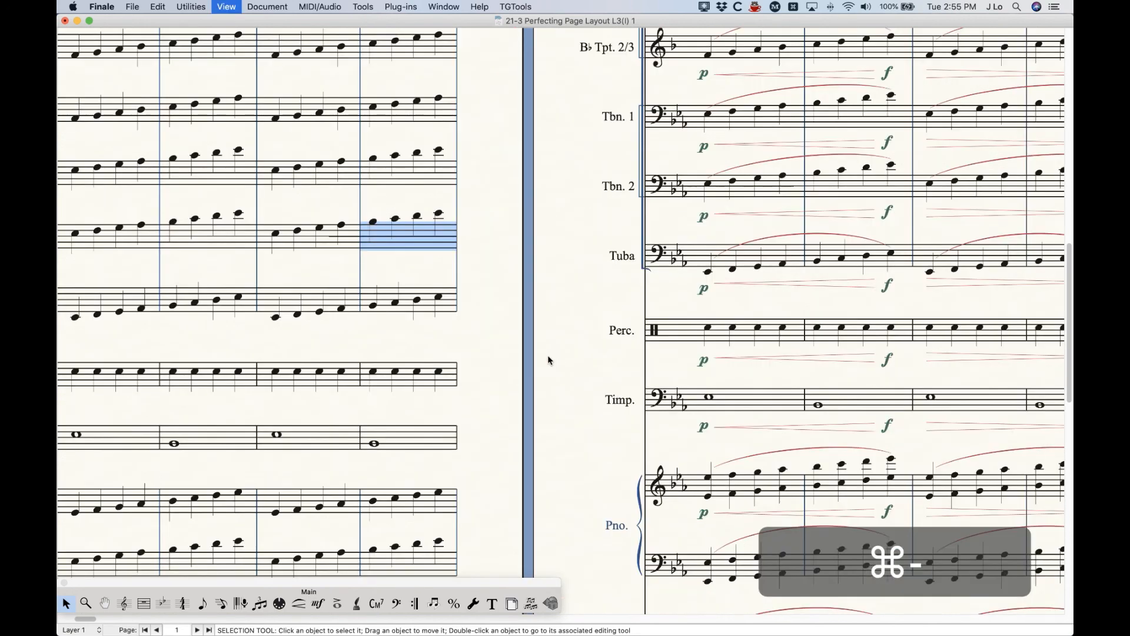
key(super+minus)
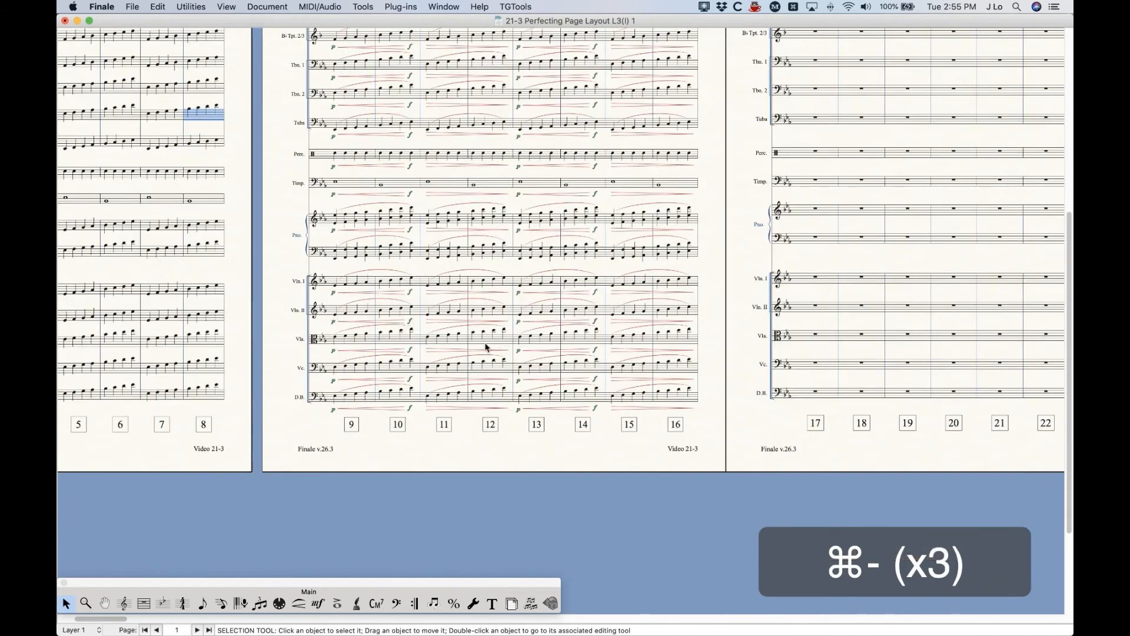
key(super)
key(super+minus)
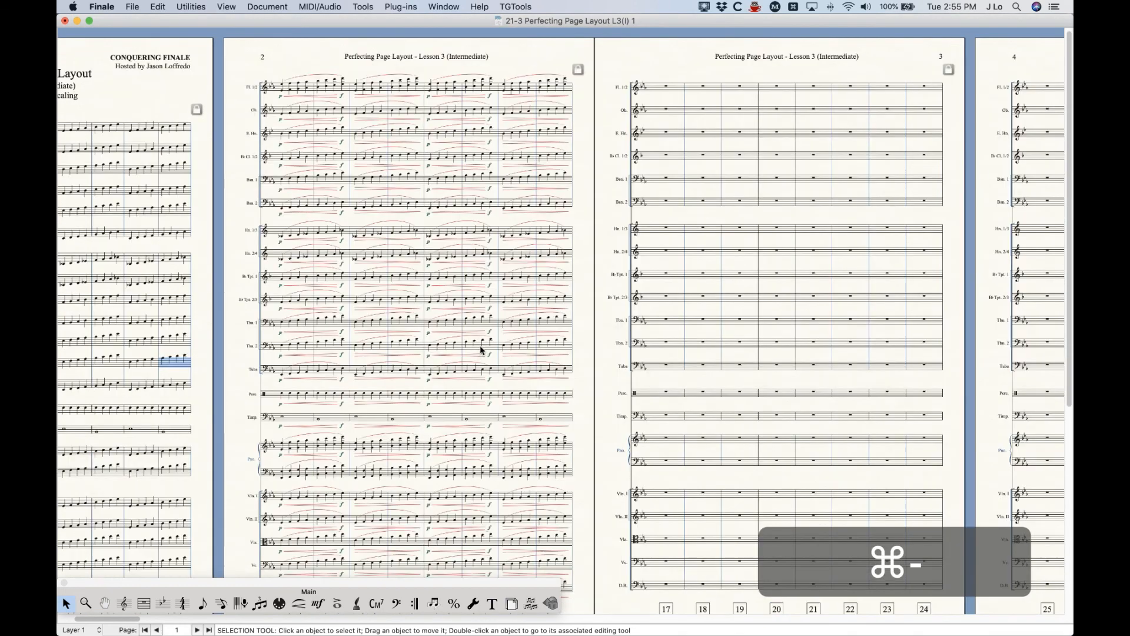
scroll(478, 348, left, 5)
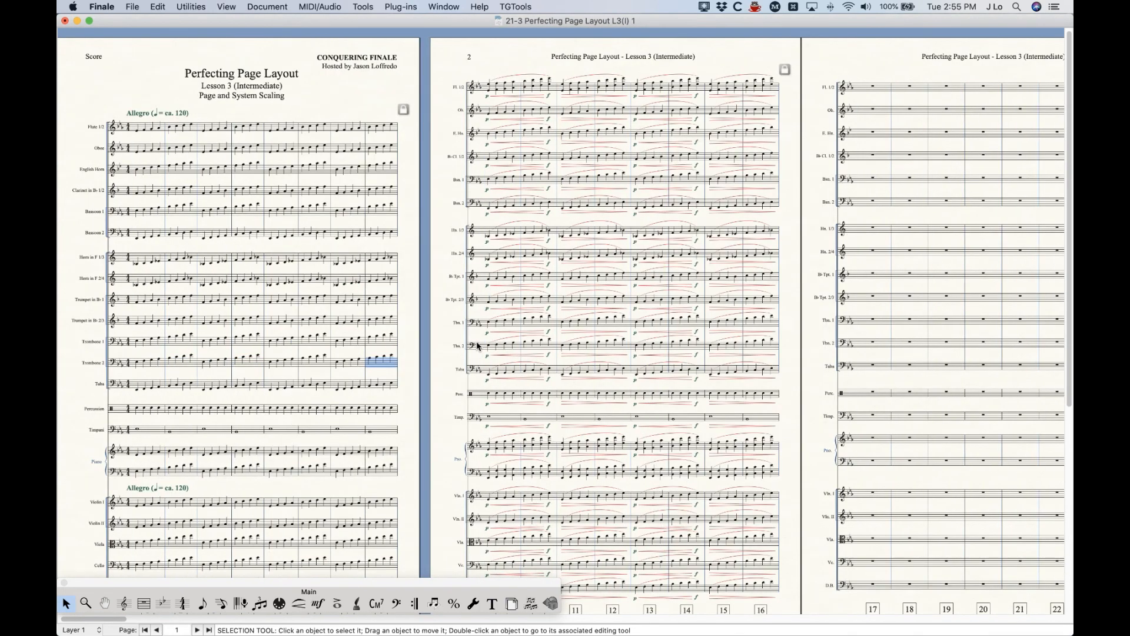
click(541, 72)
scroll(543, 305, down, 5)
scroll(543, 305, up, 5)
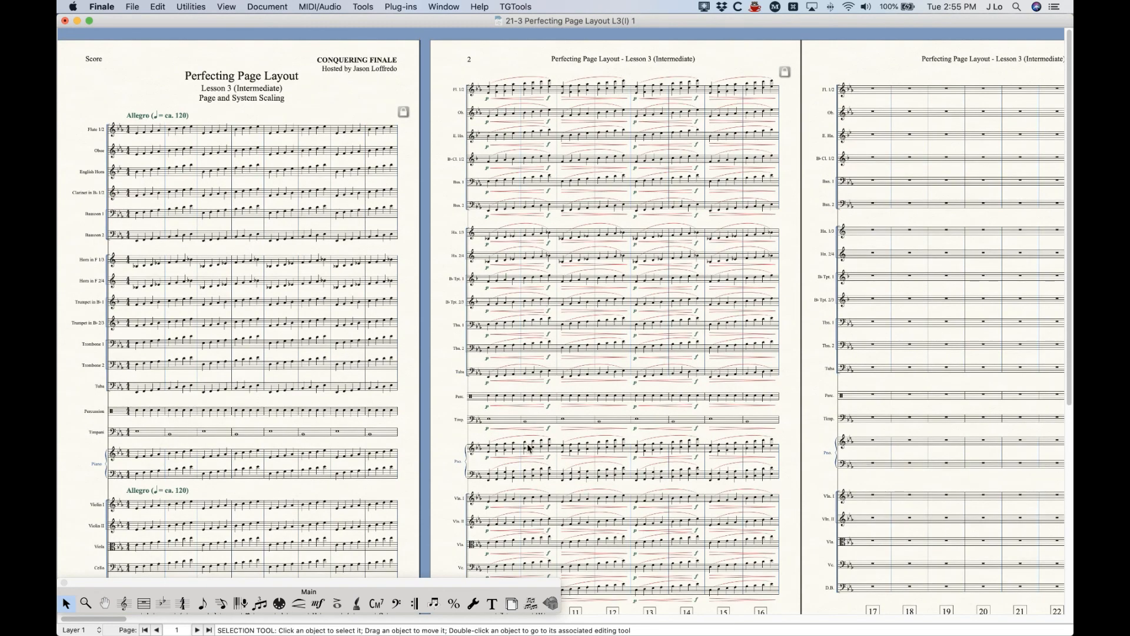
Try a 90% system resize in the Resize Staff System settings to preview the resulting system scaling
click(510, 604)
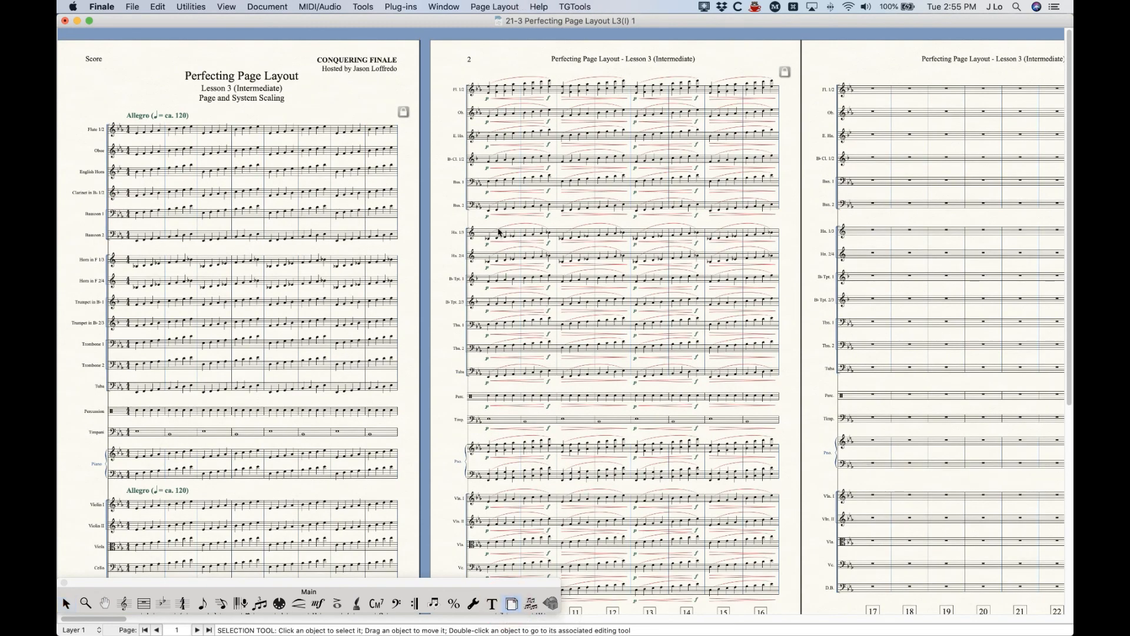
click(495, 7)
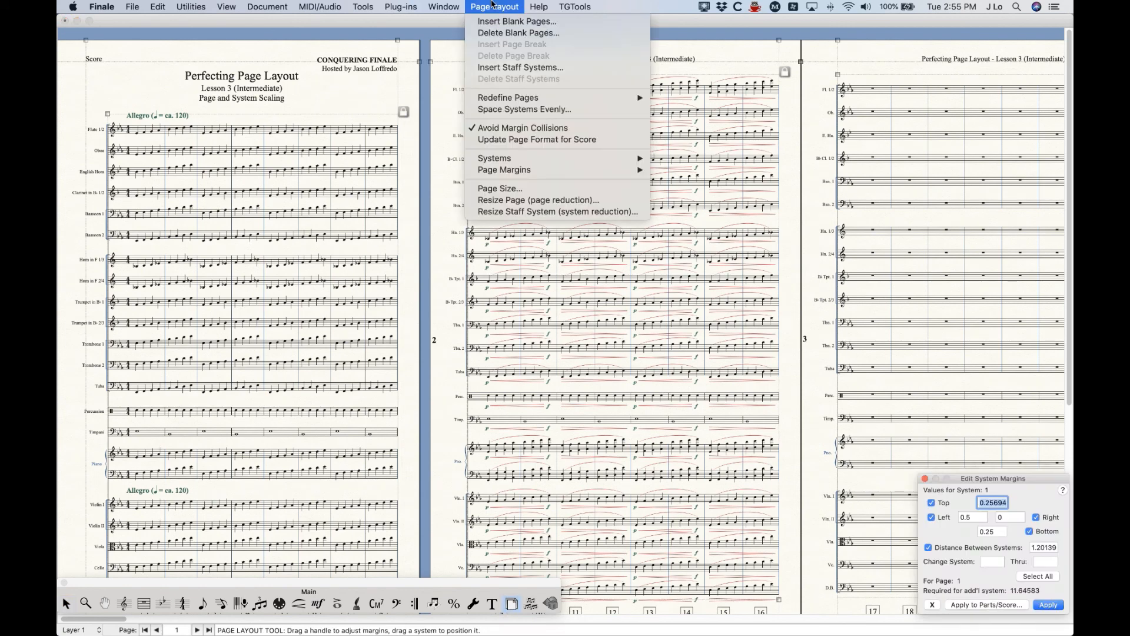
click(518, 211)
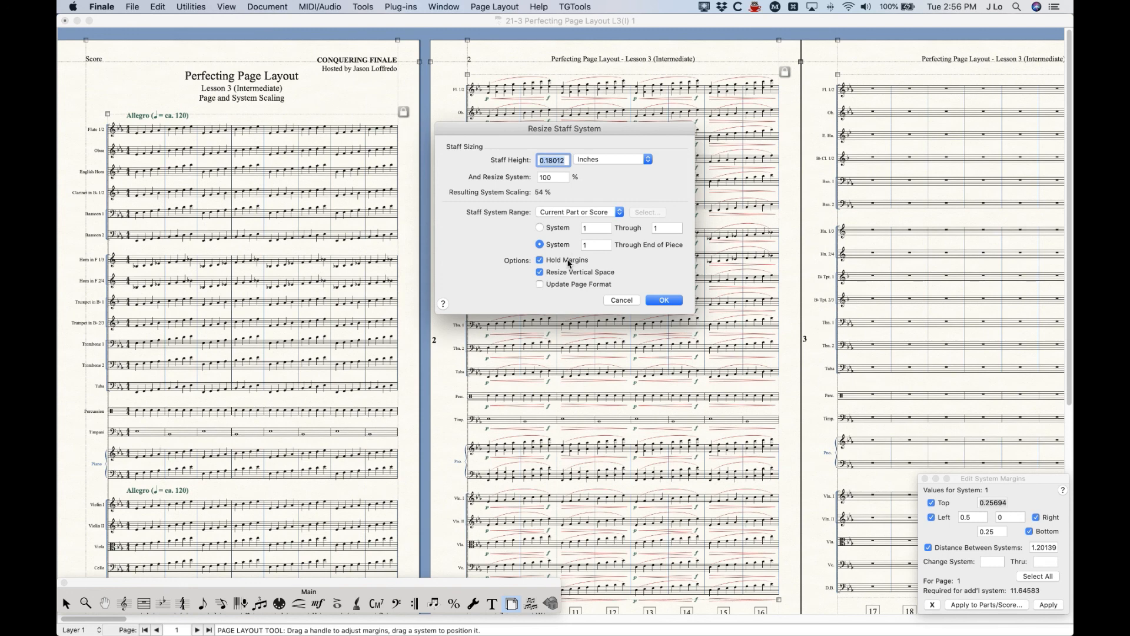
drag(563, 129, 446, 215)
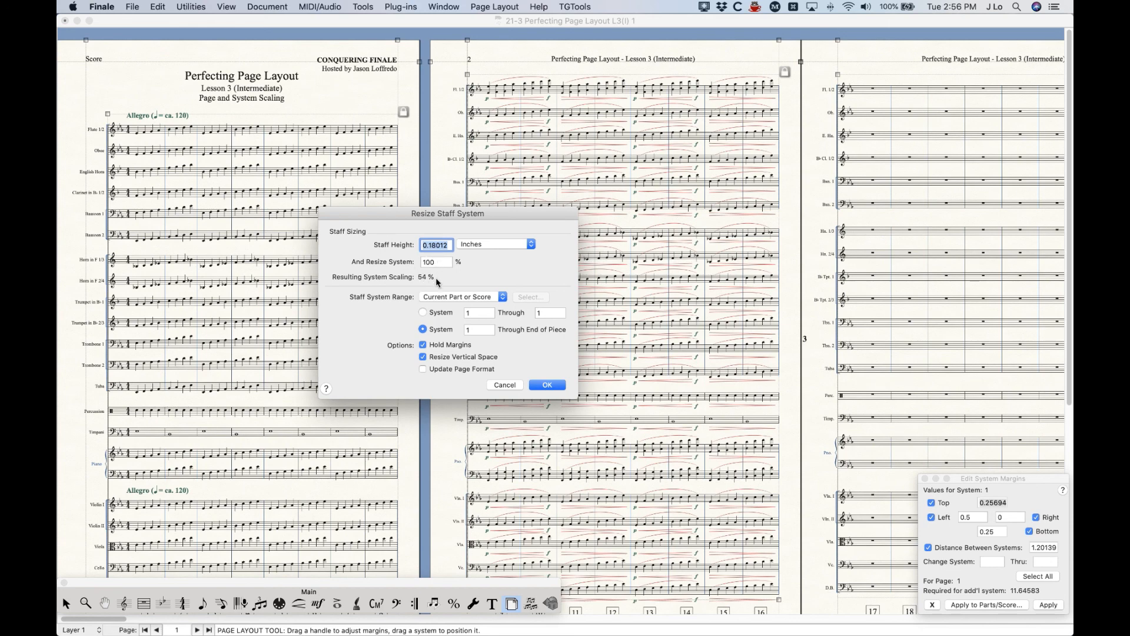
double_click(436, 262)
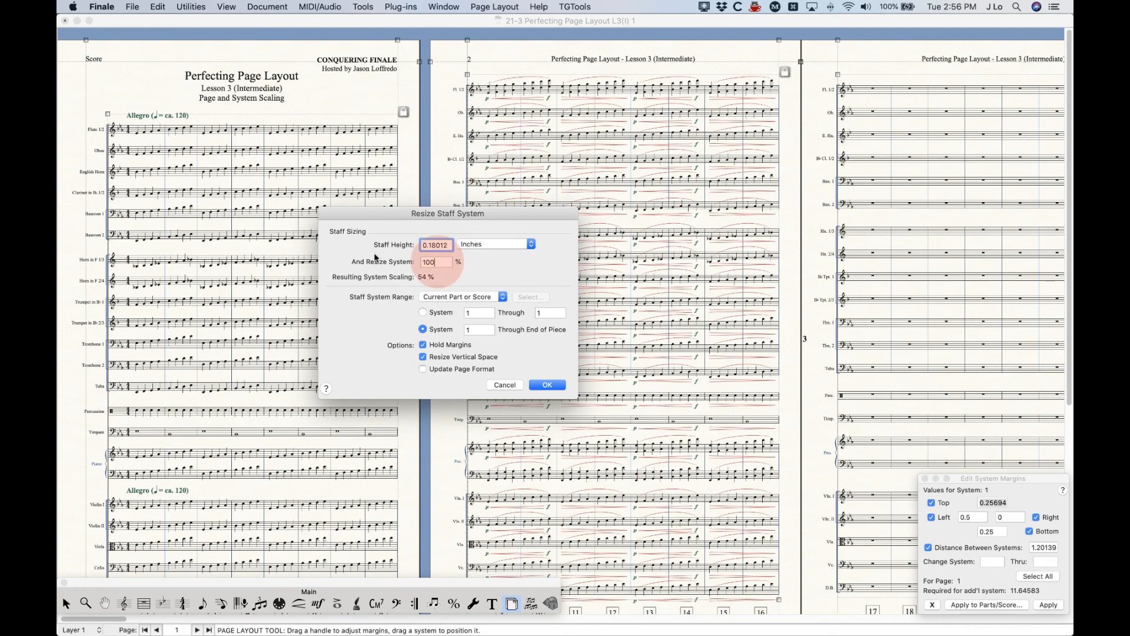
text(90)
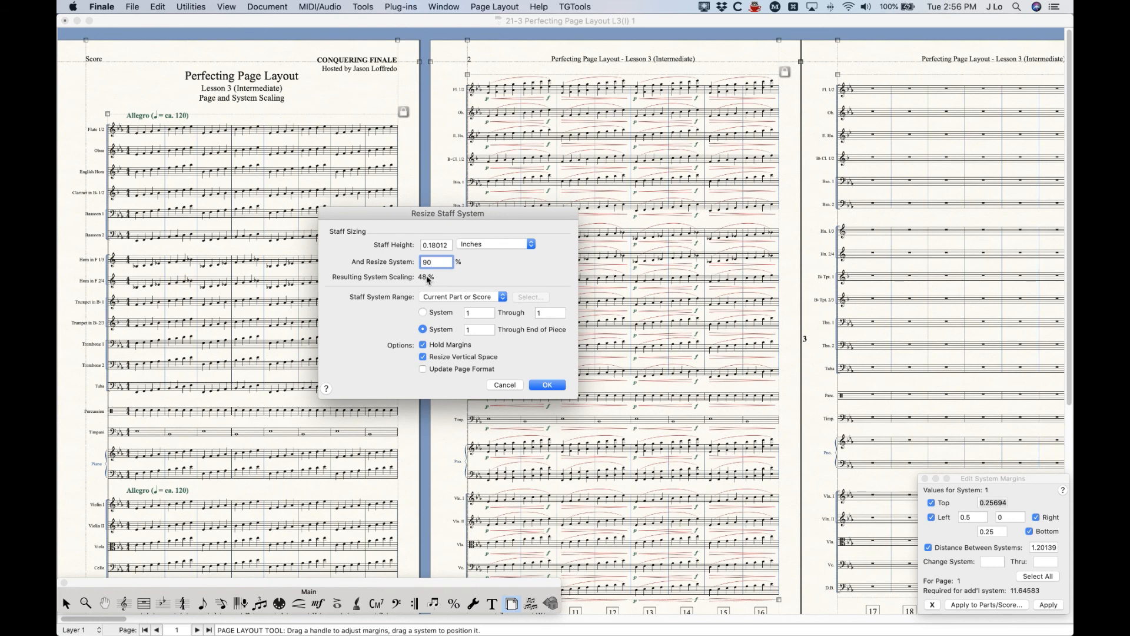
click(437, 347)
click(423, 345)
Reset the system resize to 100%, try 90% again with Resize Vertical Space, and cancel the Resize Staff System settings
double_click(439, 262)
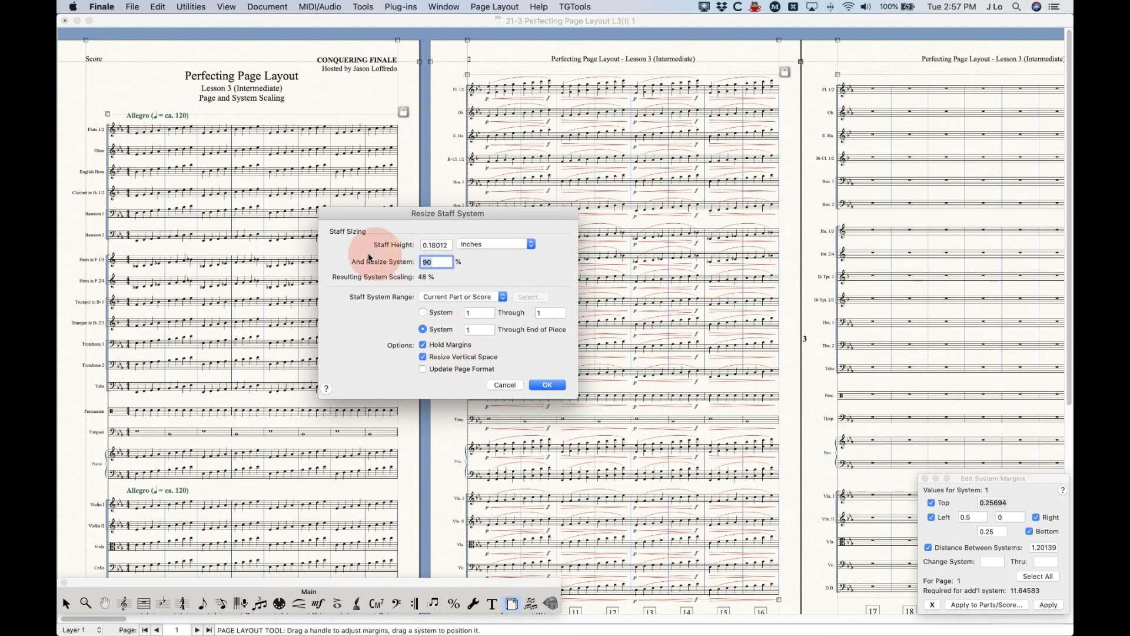
text(100)
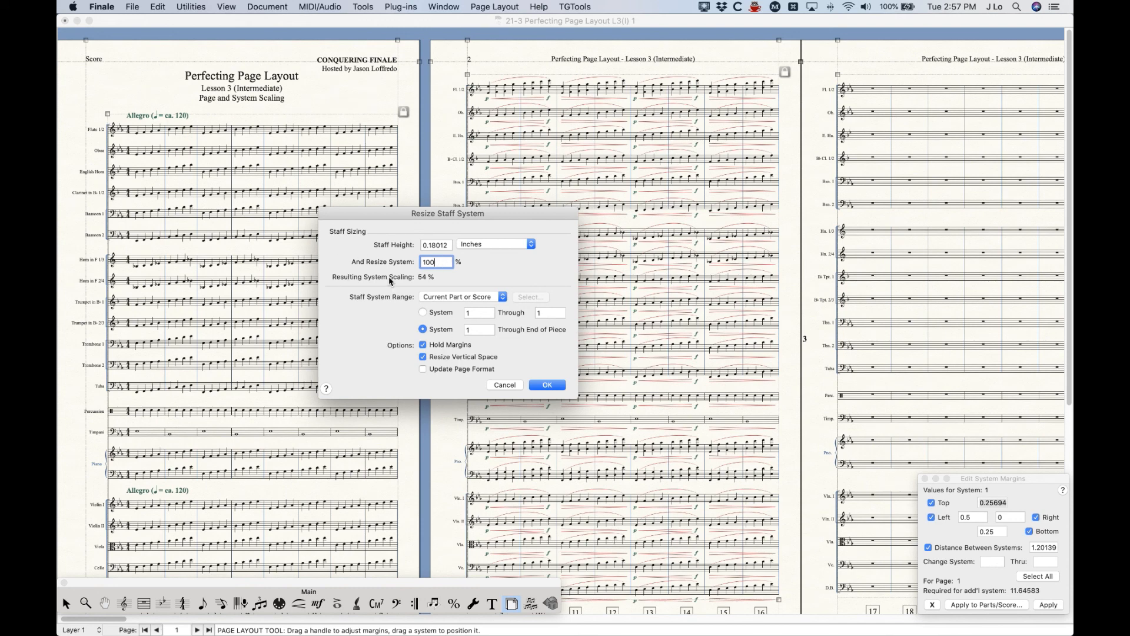
double_click(434, 265)
text(90)
click(446, 357)
double_click(439, 261)
click(488, 358)
click(505, 386)
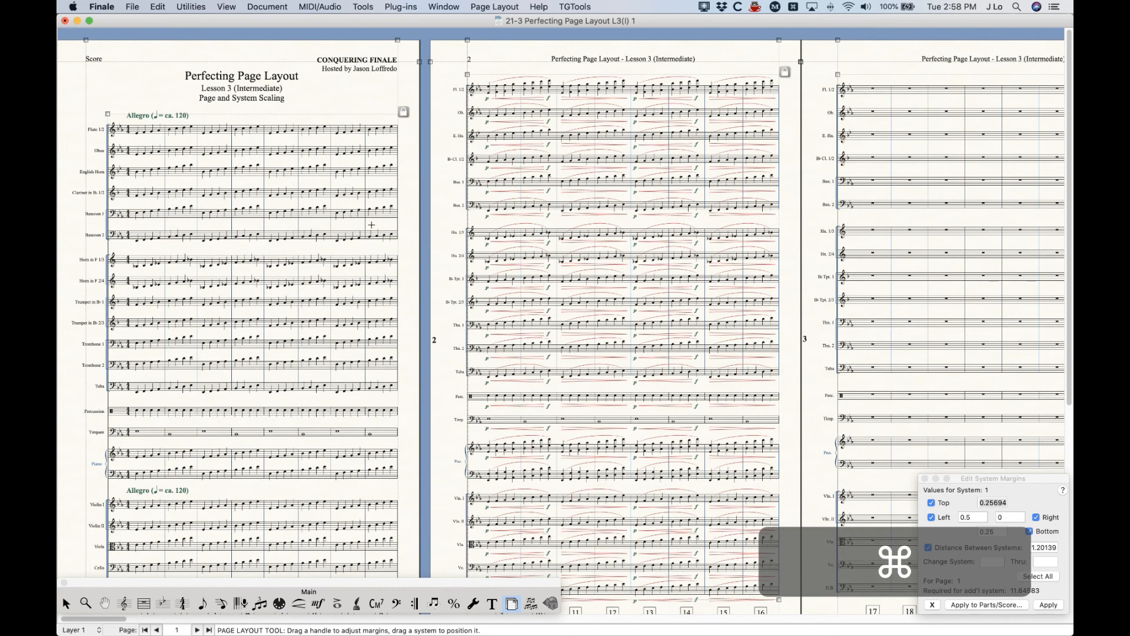
With the Resize tool, view the Resize Notehead settings for the first Flute 1/2 note and cancel them
key(super+minus)
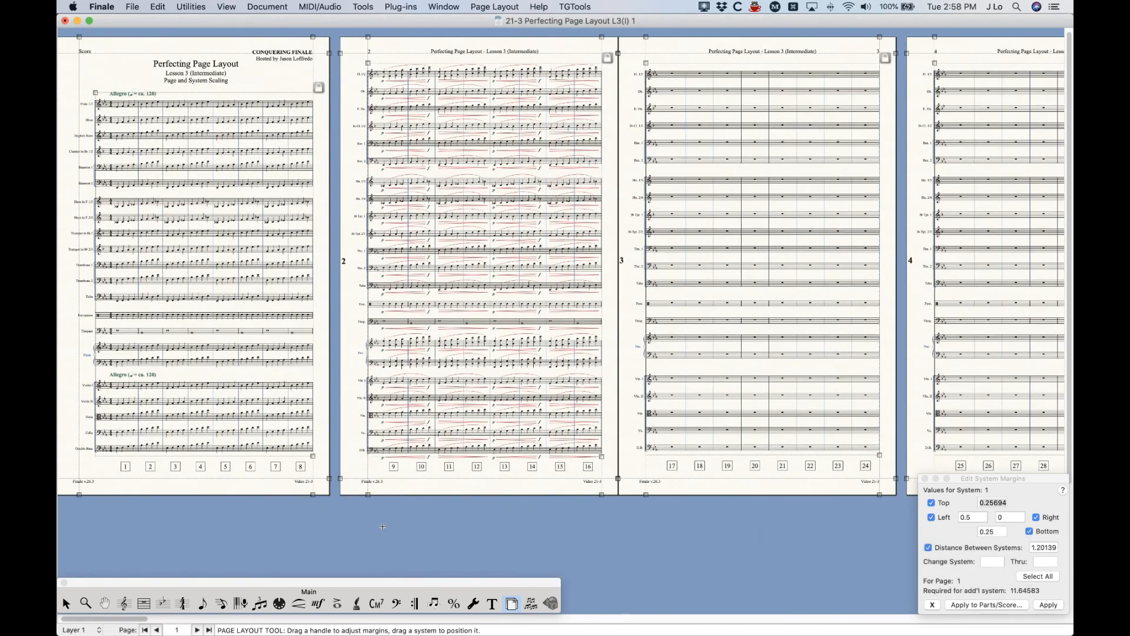
key(super+equal)
key(super+equal)
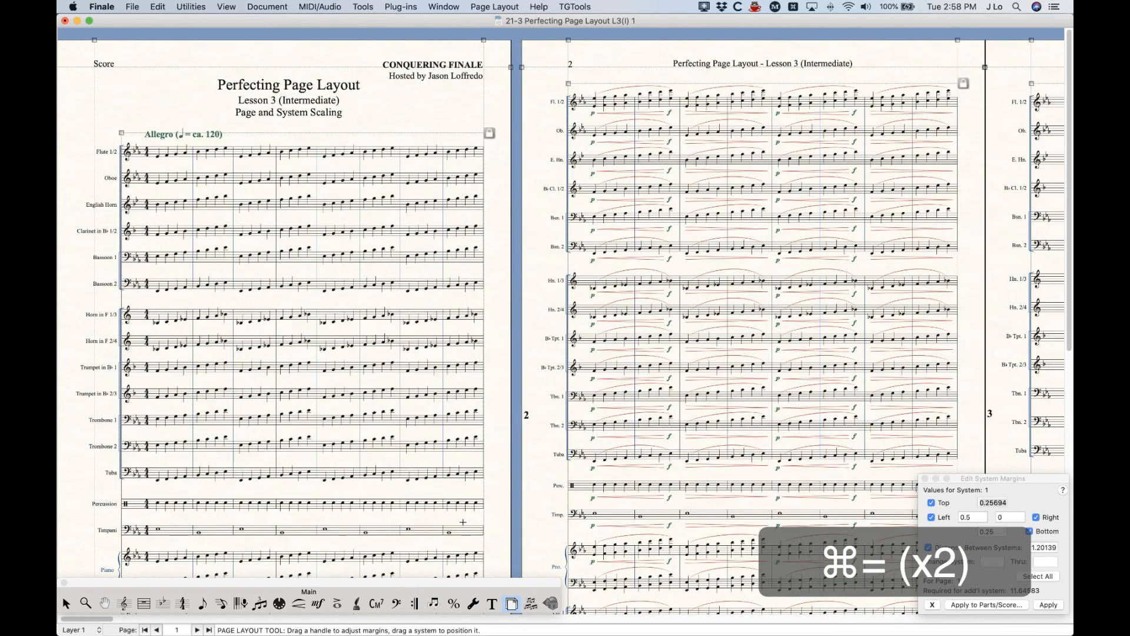
click(456, 606)
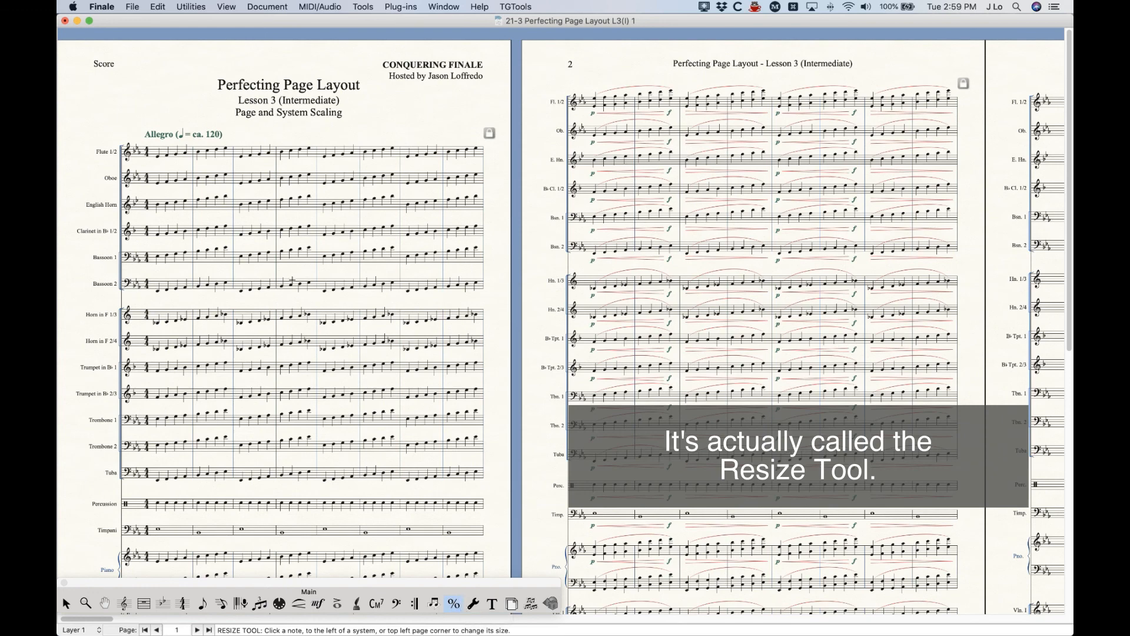
key(super+equal)
key(super+equal)
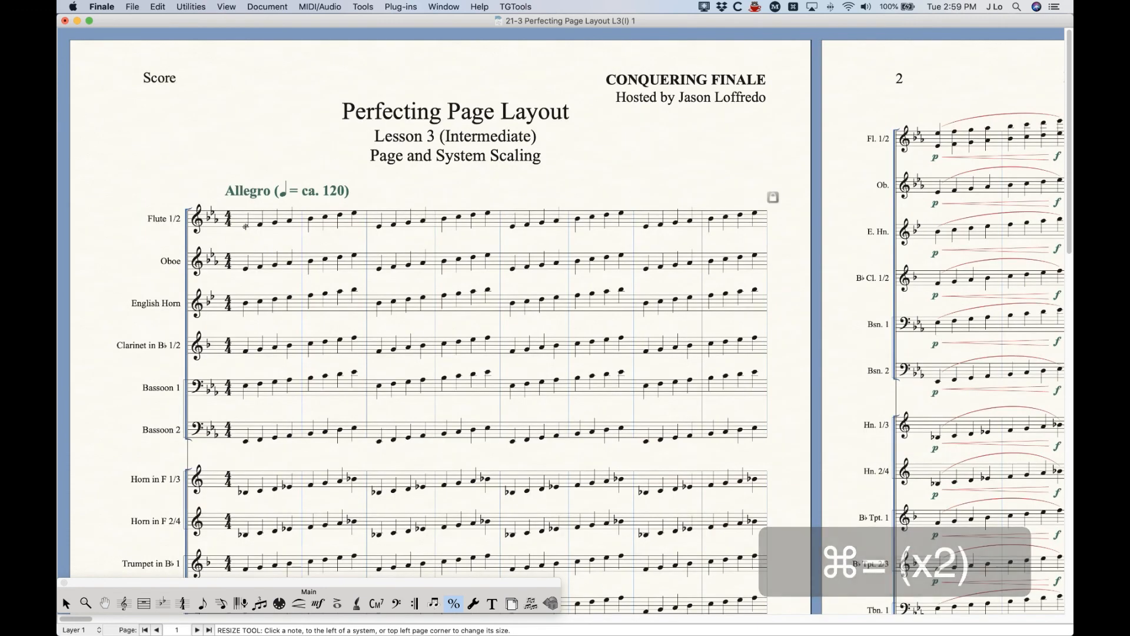
click(247, 229)
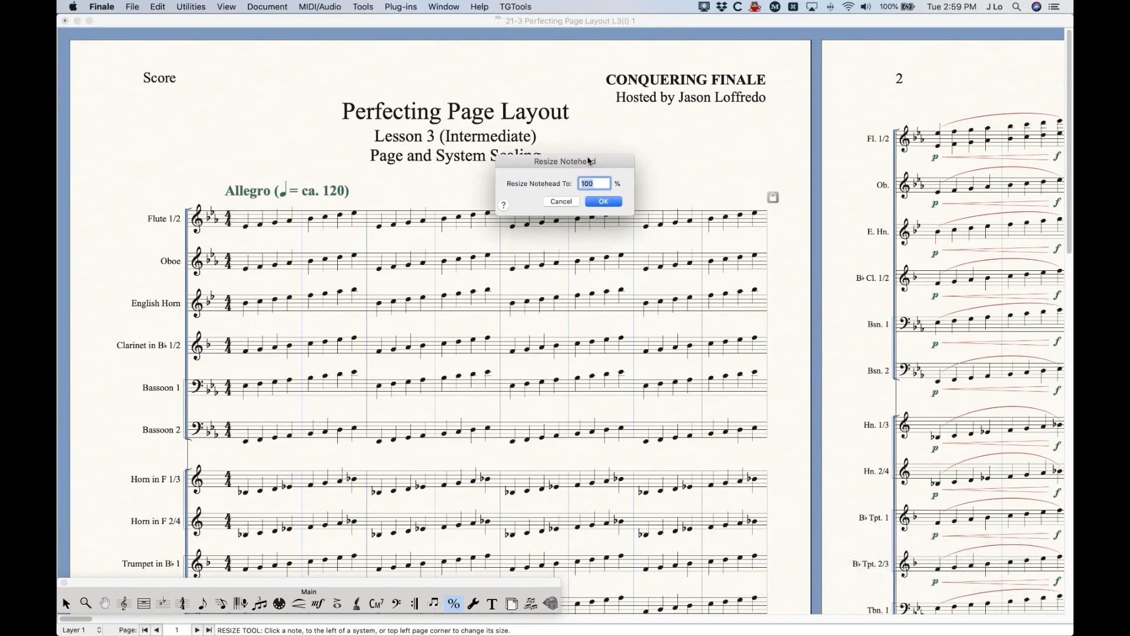
click(561, 201)
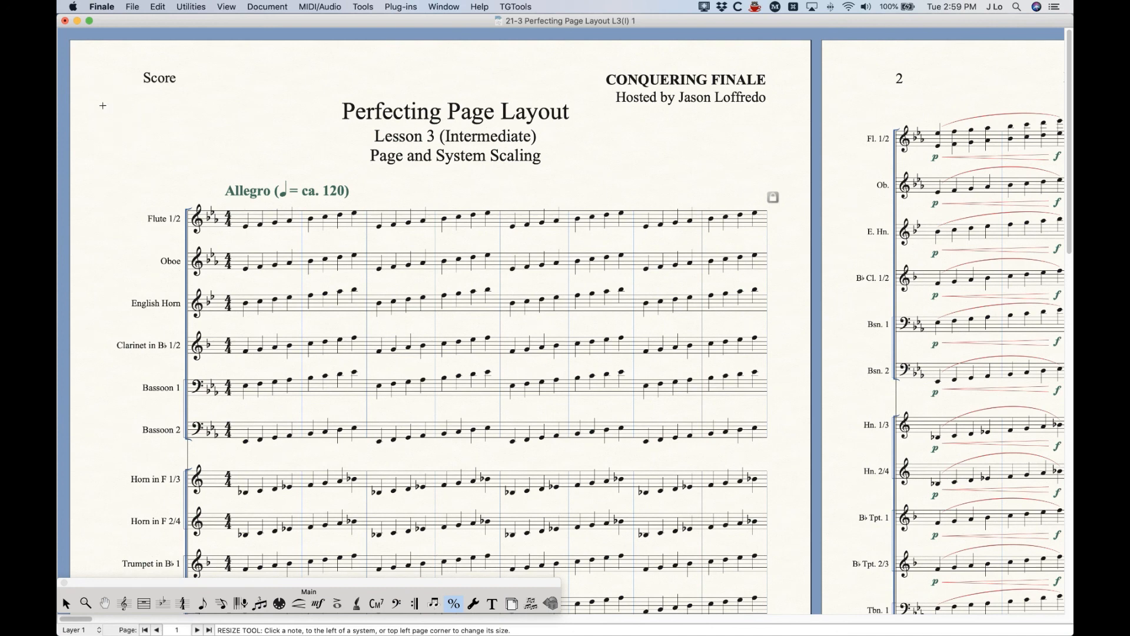
With the Resize tool, view the Resize Page settings and the Resize Staff System settings on page 1, cancelling each
click(130, 117)
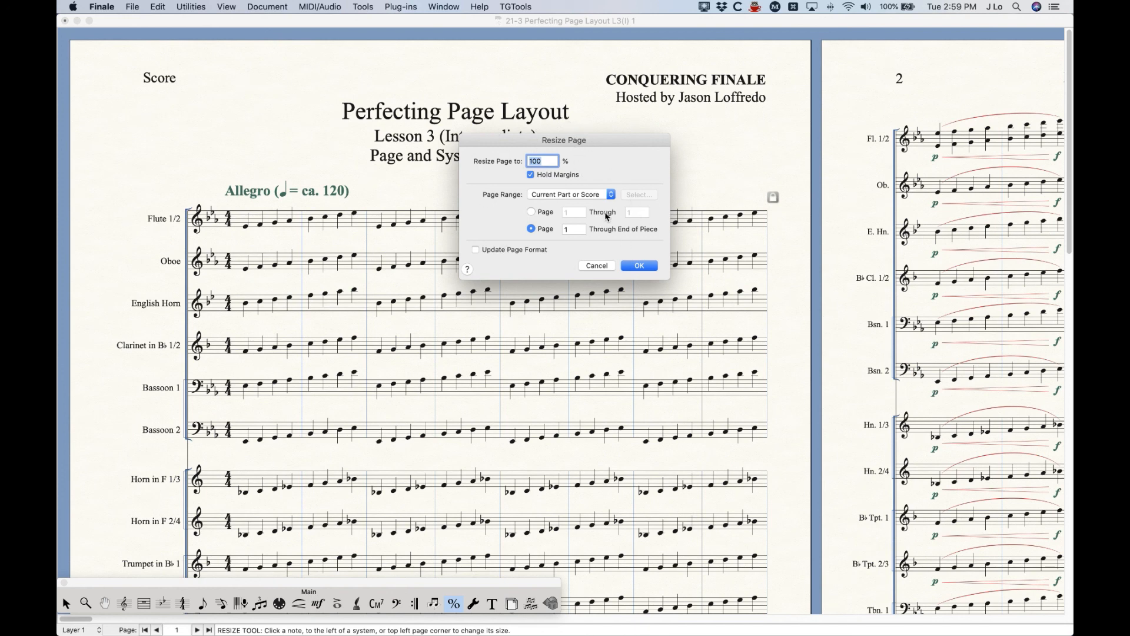
click(599, 266)
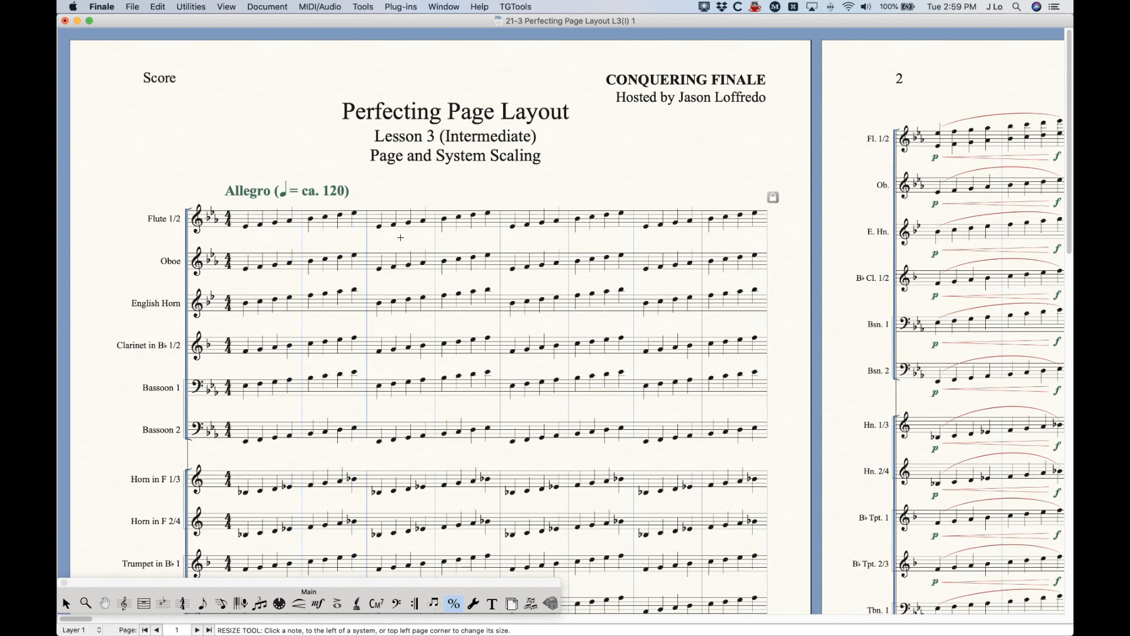
click(405, 242)
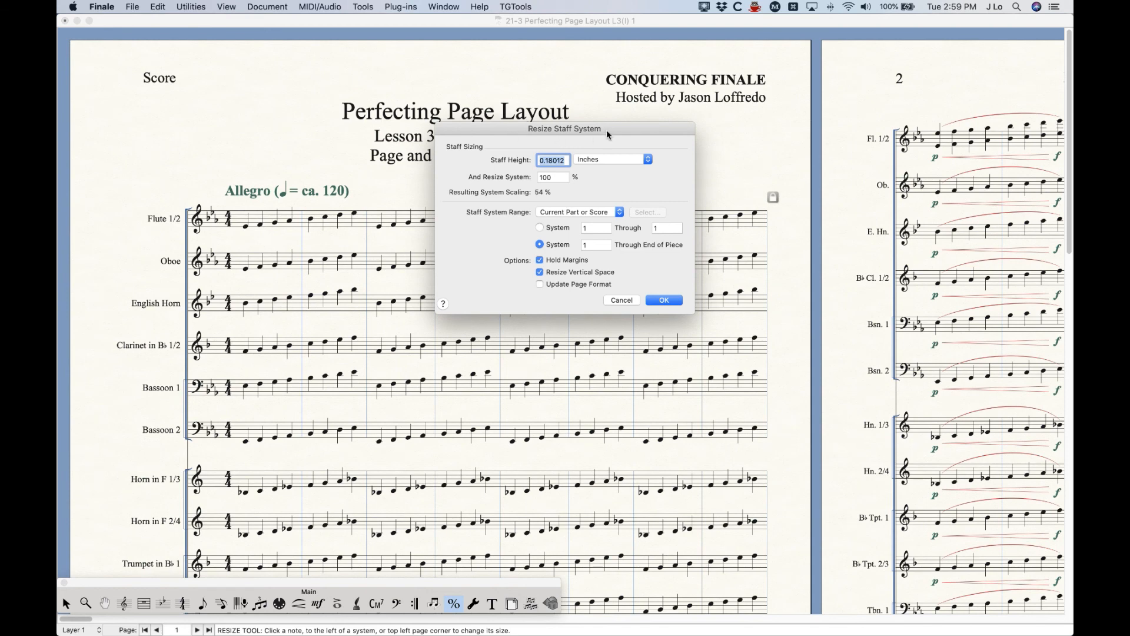
drag(510, 131, 508, 124)
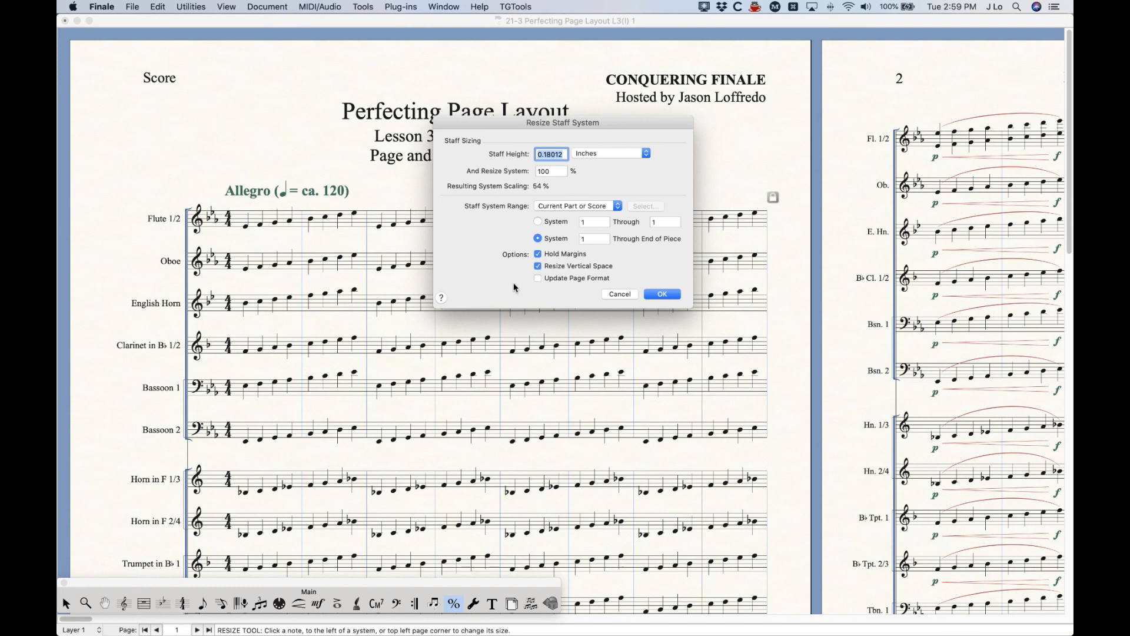
click(617, 296)
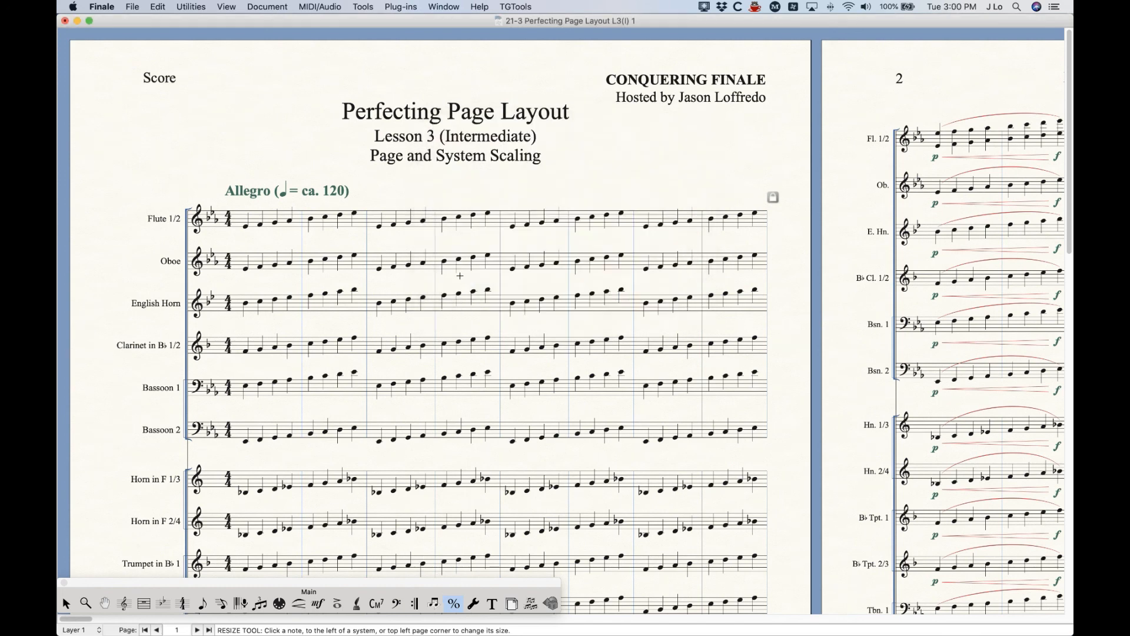
Try resizing the Flute 1/2 staff to 75% from system 1 through the end of the piece, and undo it
click(387, 219)
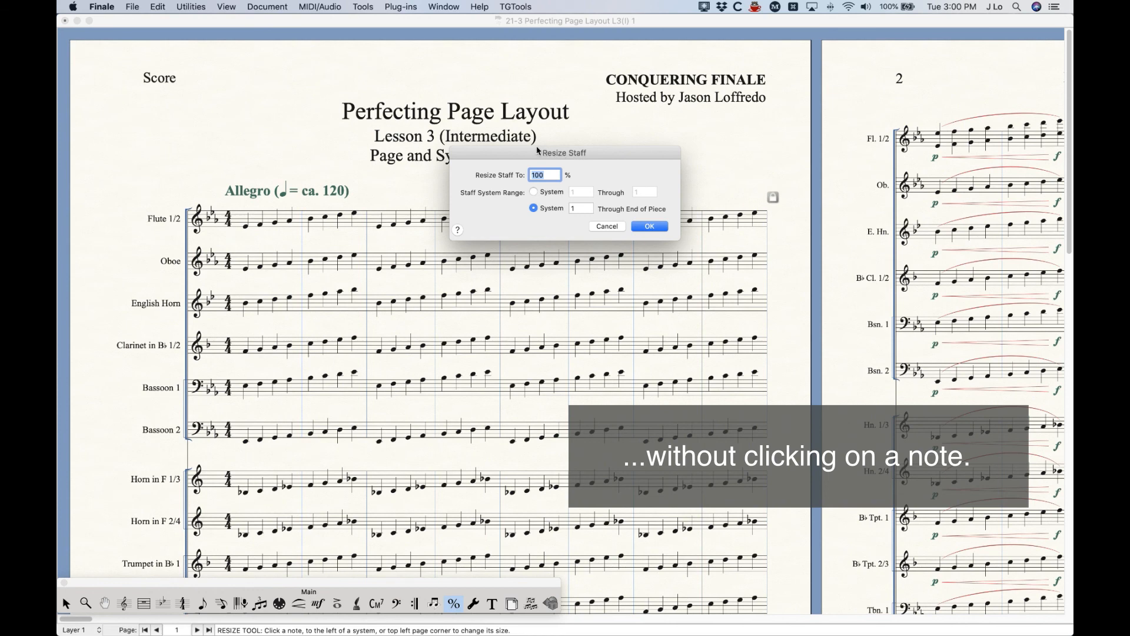
text(75)
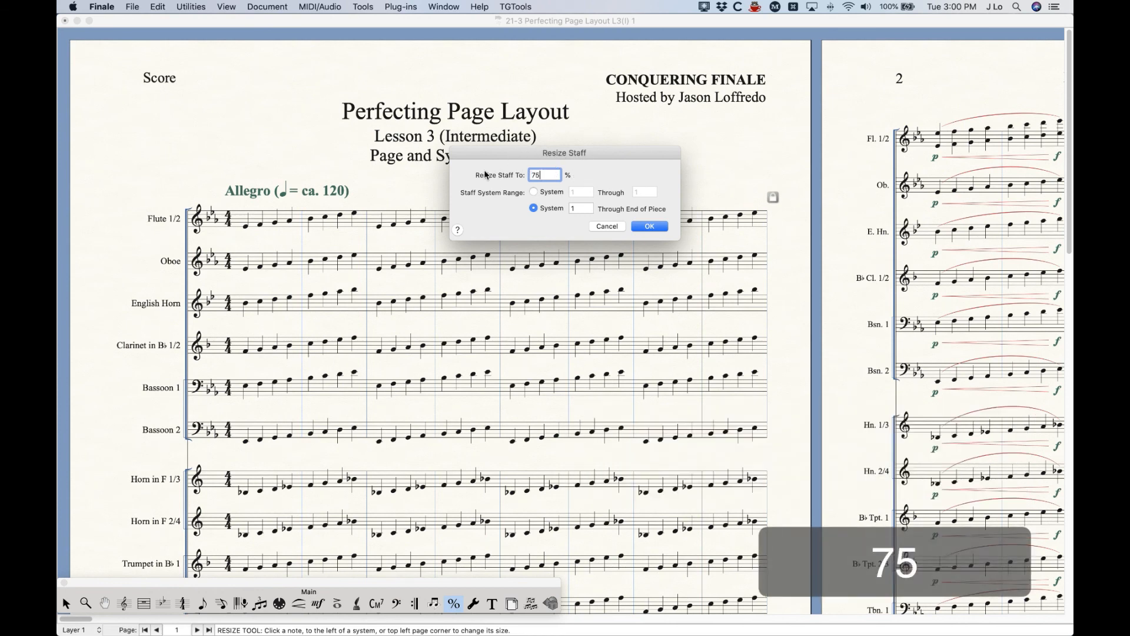
click(651, 226)
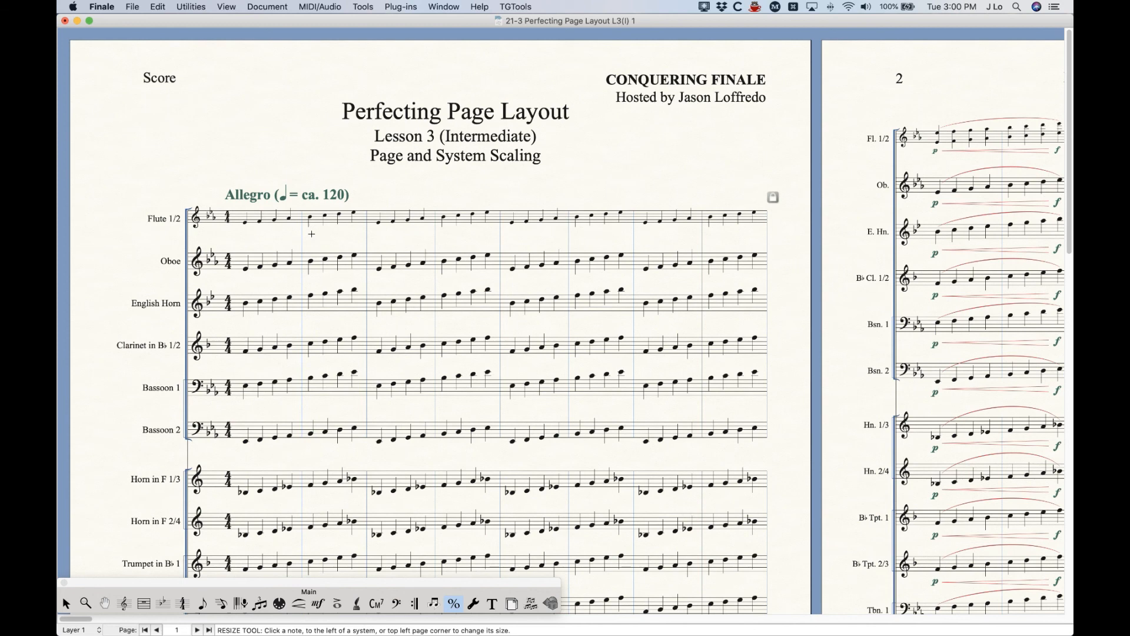
key(super+z)
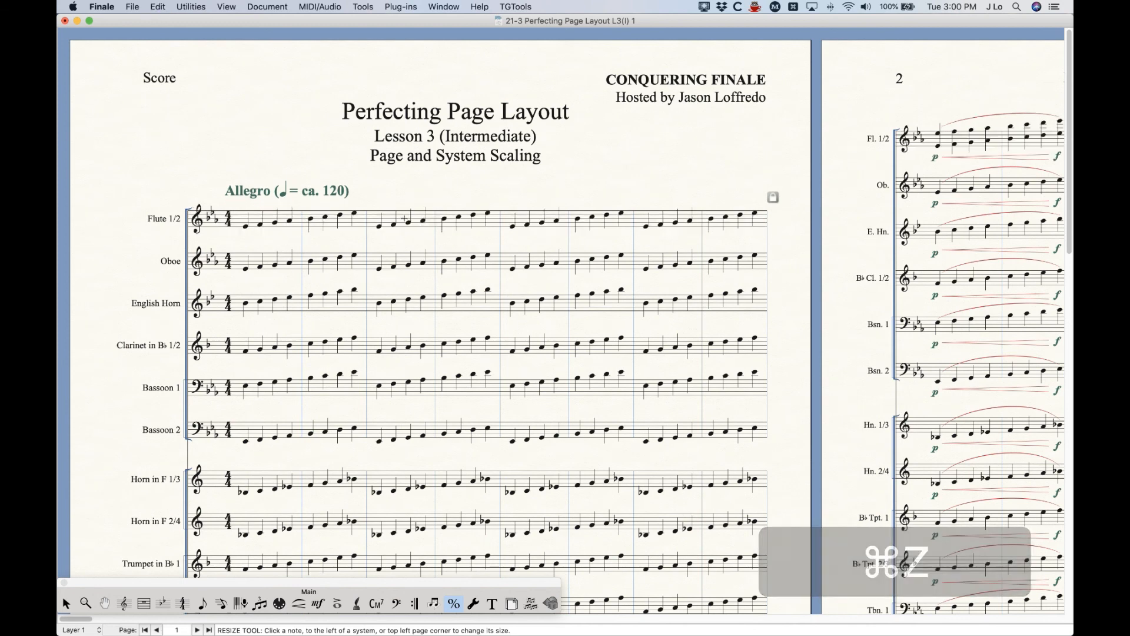
click(124, 604)
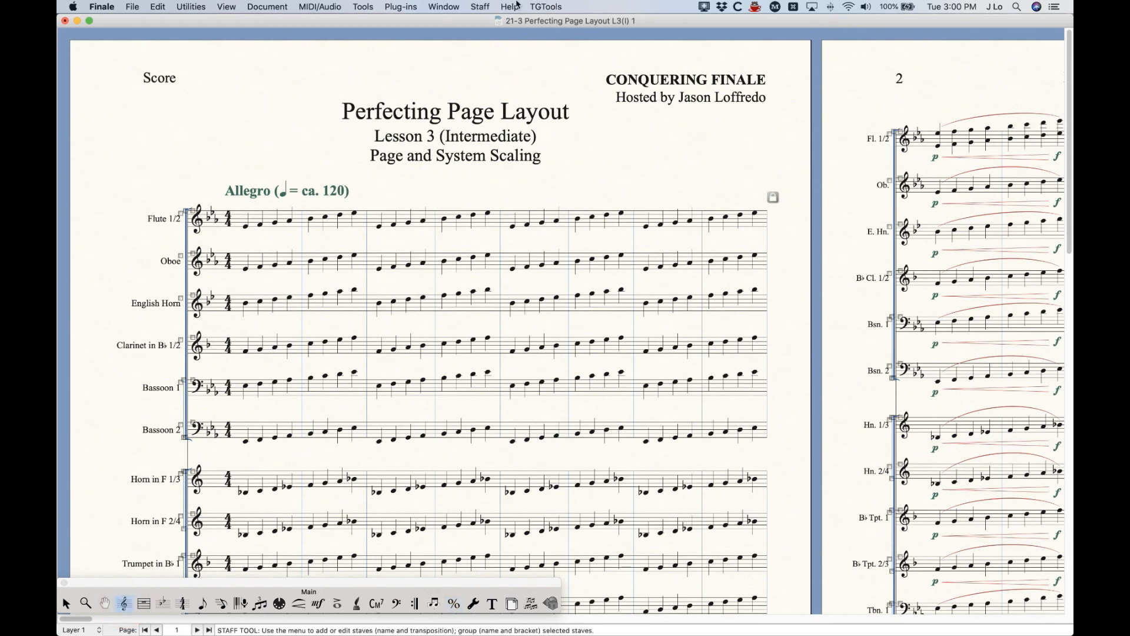
click(481, 7)
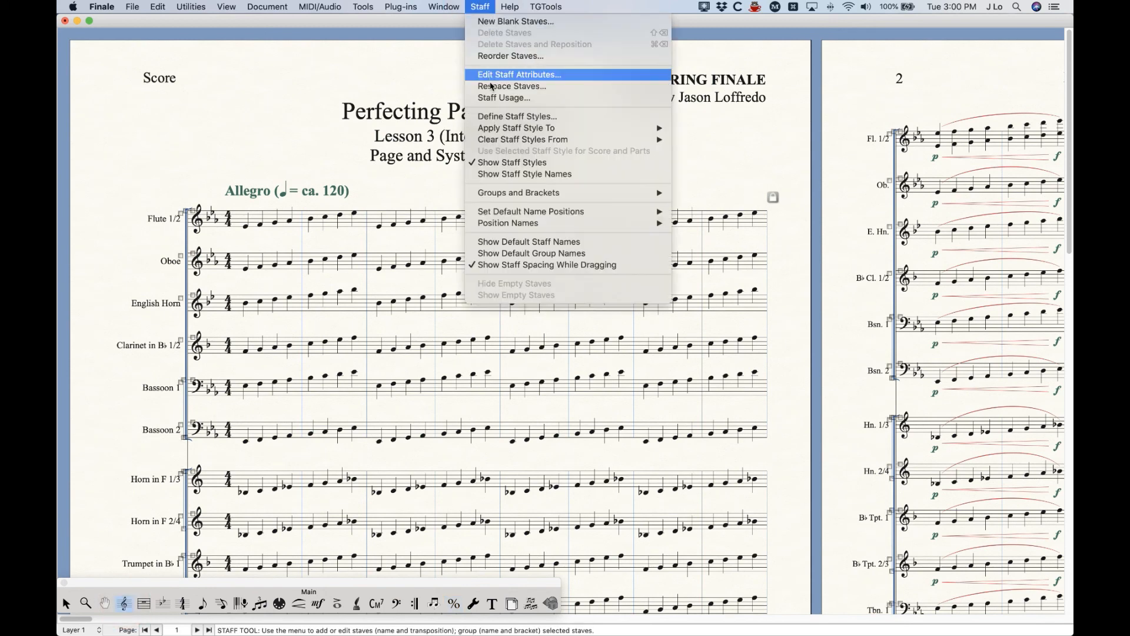
click(490, 4)
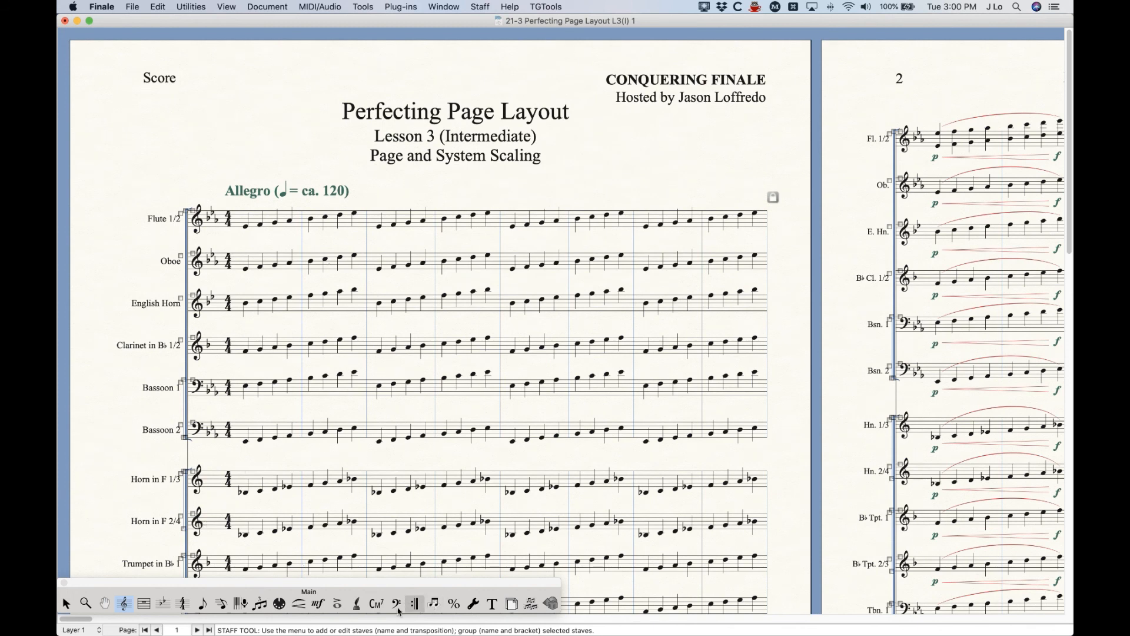
Review the Resize Tool's Resize Staff, Resize Page and Resize Staff System settings on page 1 without applying any
click(451, 609)
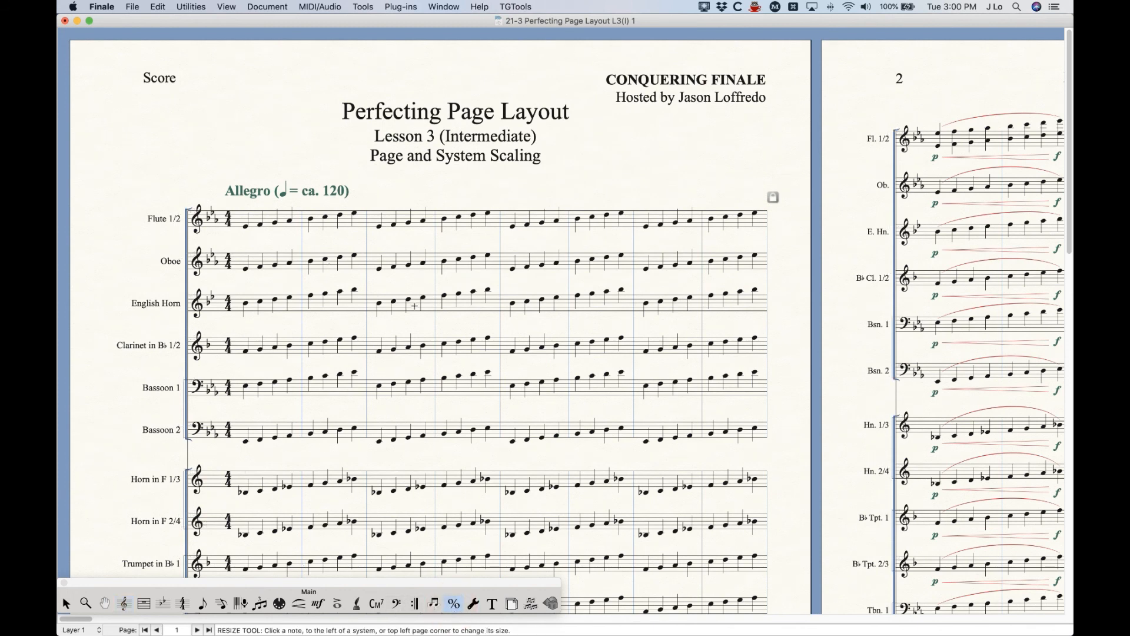
click(385, 218)
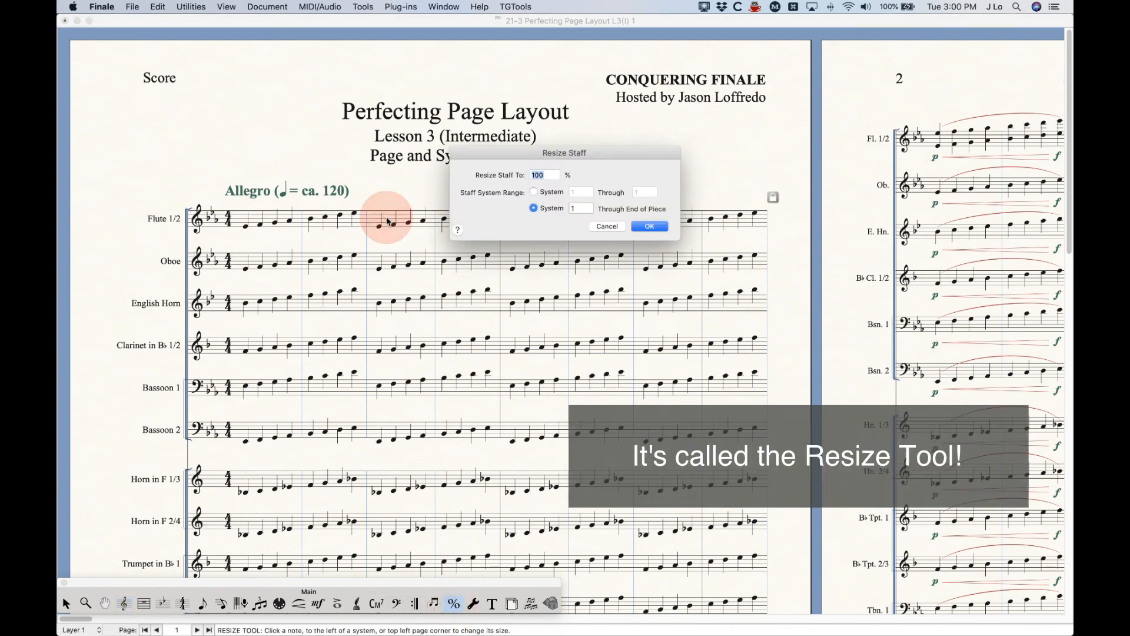
click(595, 227)
click(117, 103)
click(629, 267)
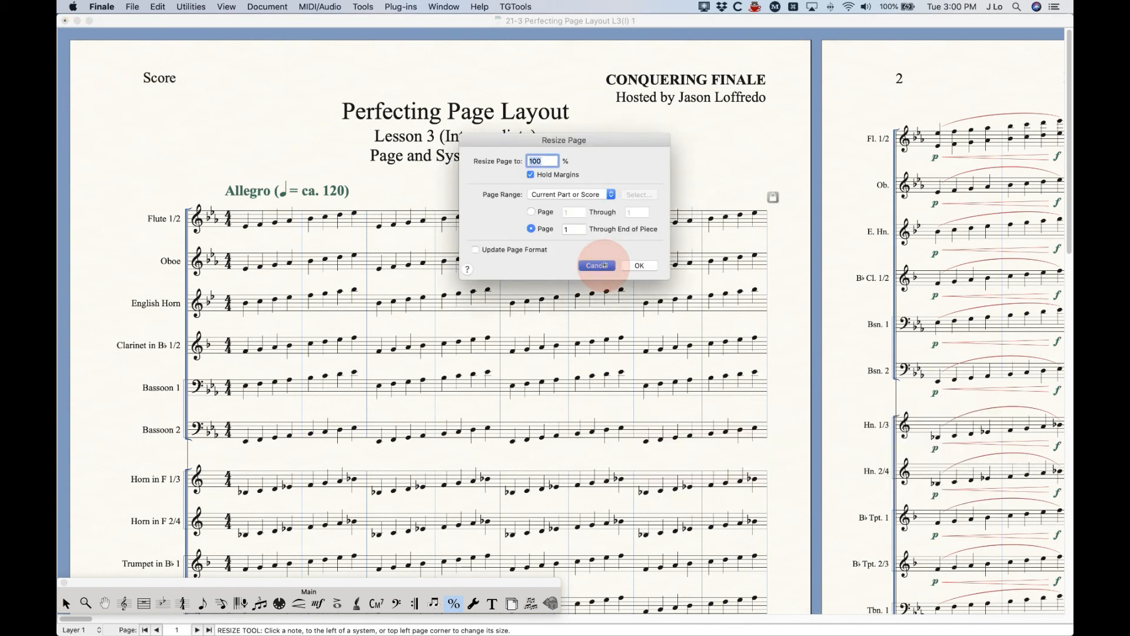
click(521, 245)
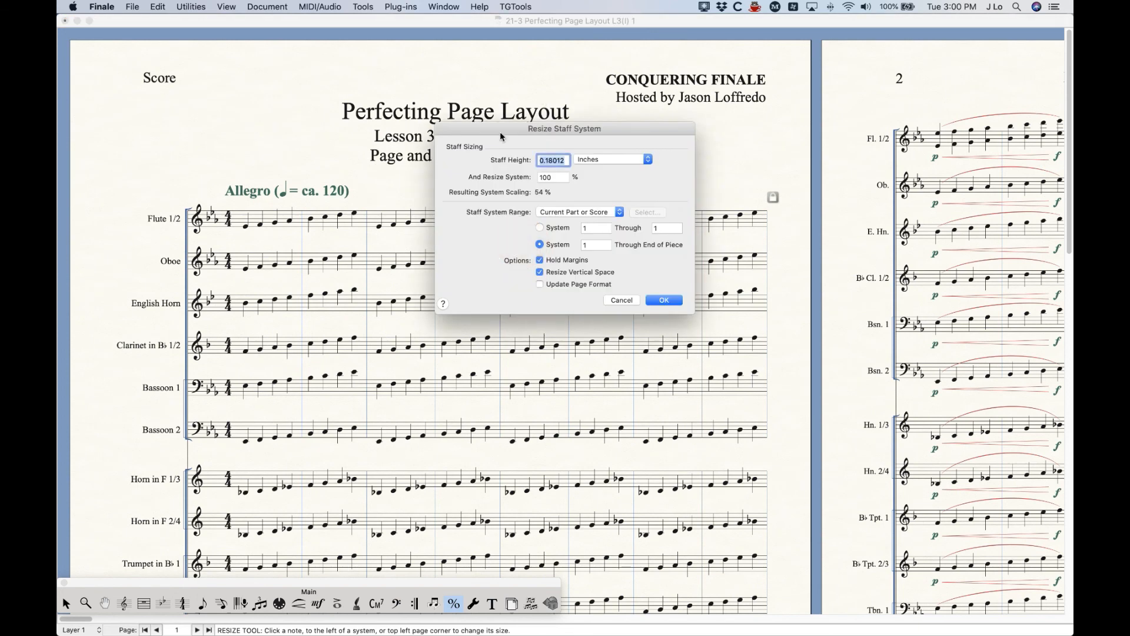
click(623, 301)
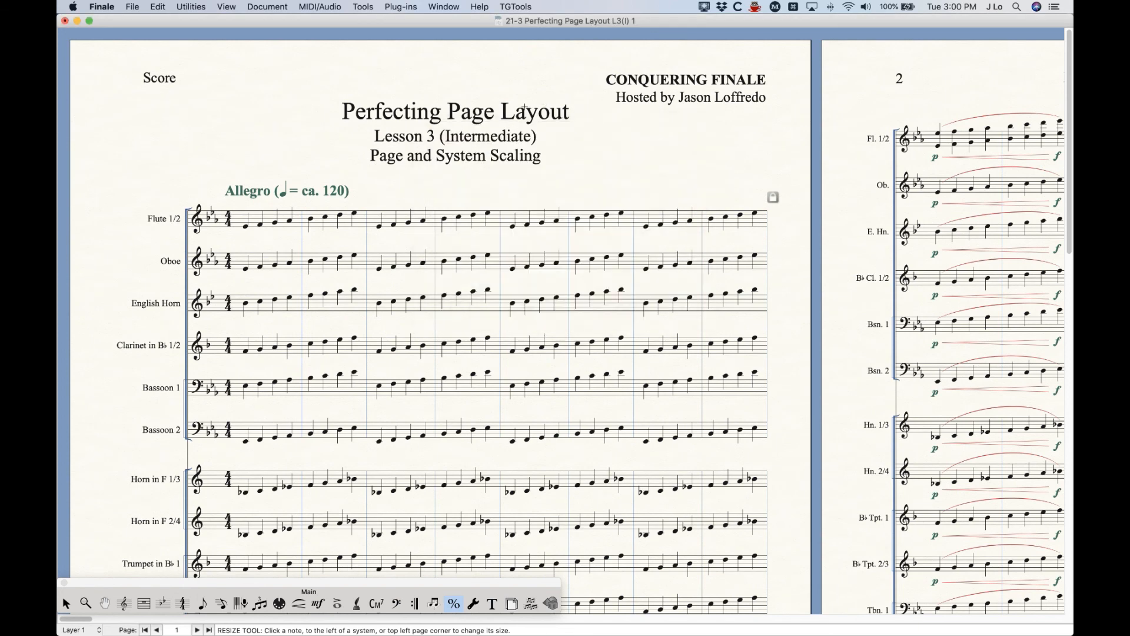
click(450, 217)
click(607, 227)
Switch to the Selection tool and view the layouts of pages 1 and 2 side by side
click(66, 602)
click(263, 105)
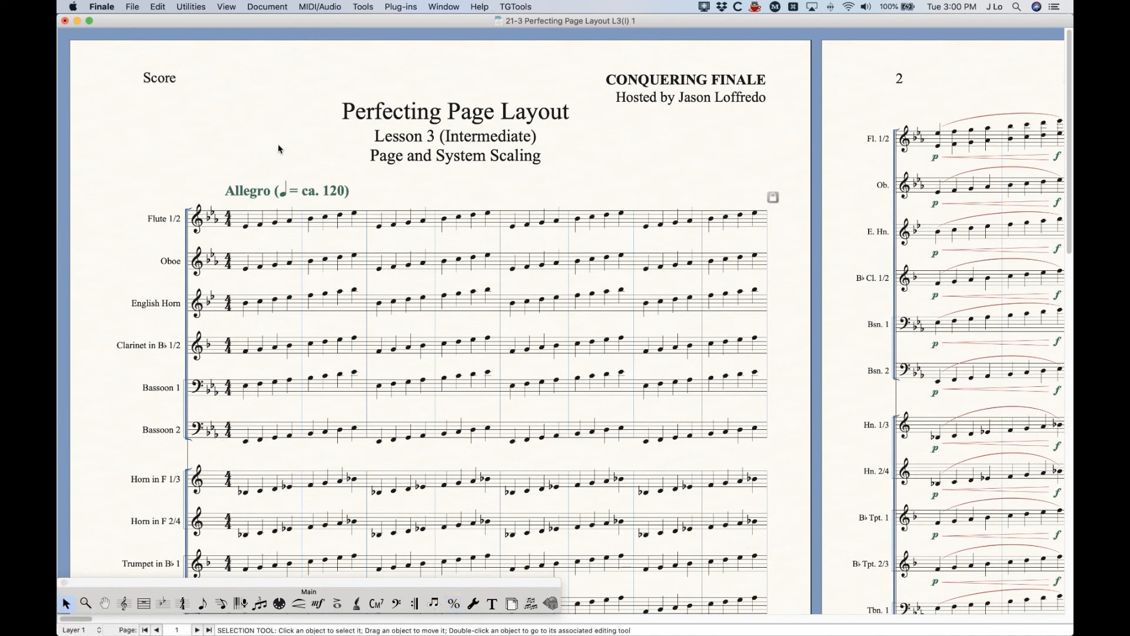
key(super+minus)
key(super+minus)
key(super+minus)
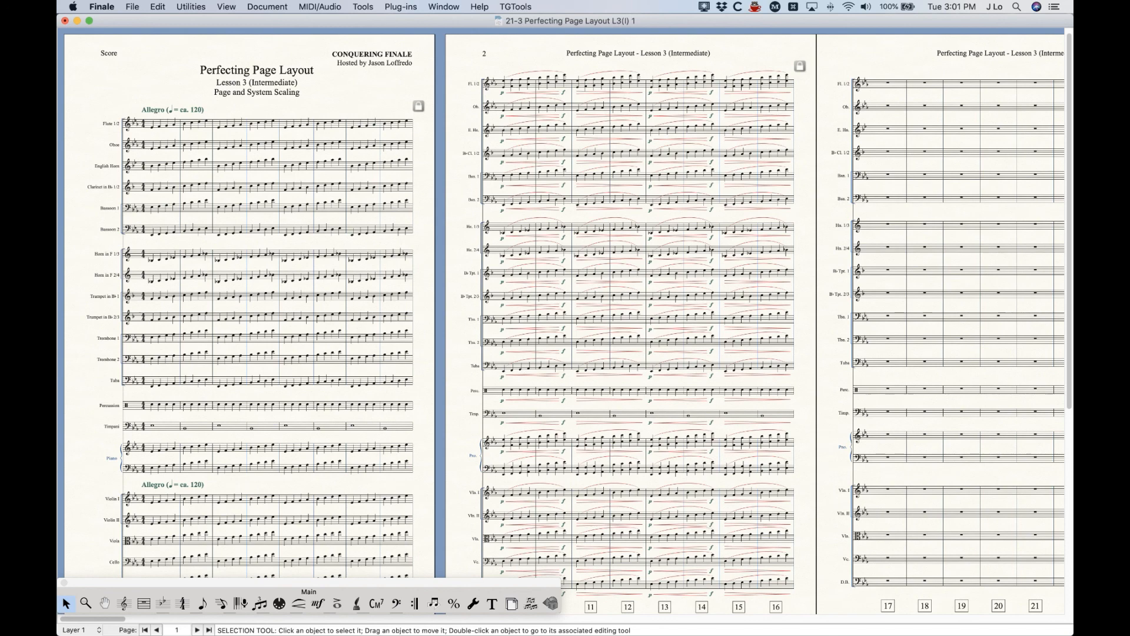
click(366, 86)
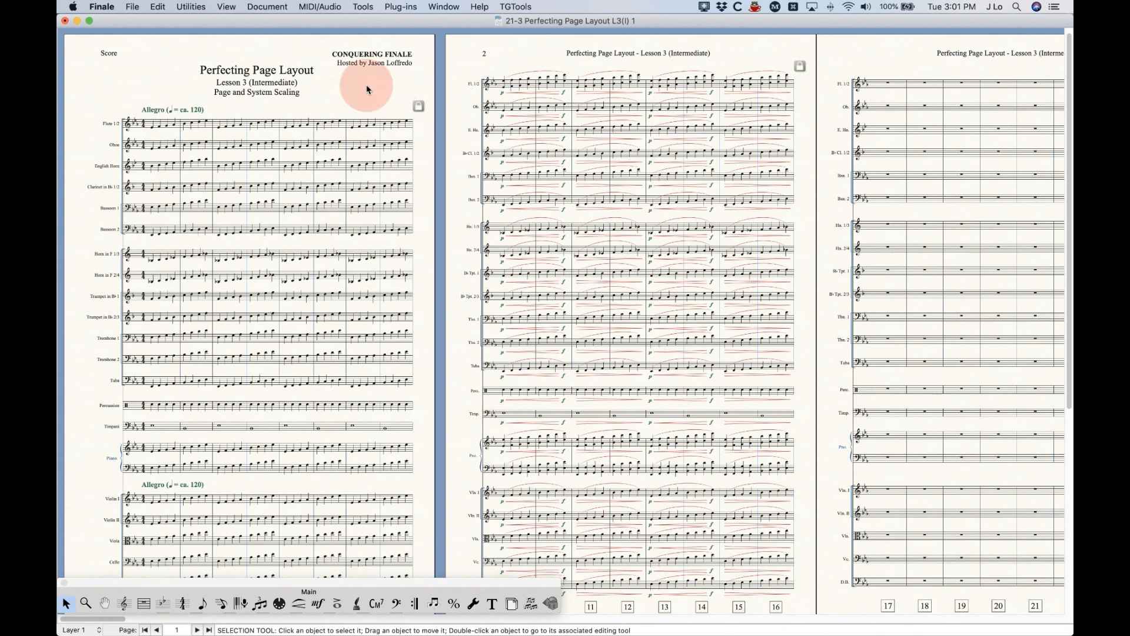